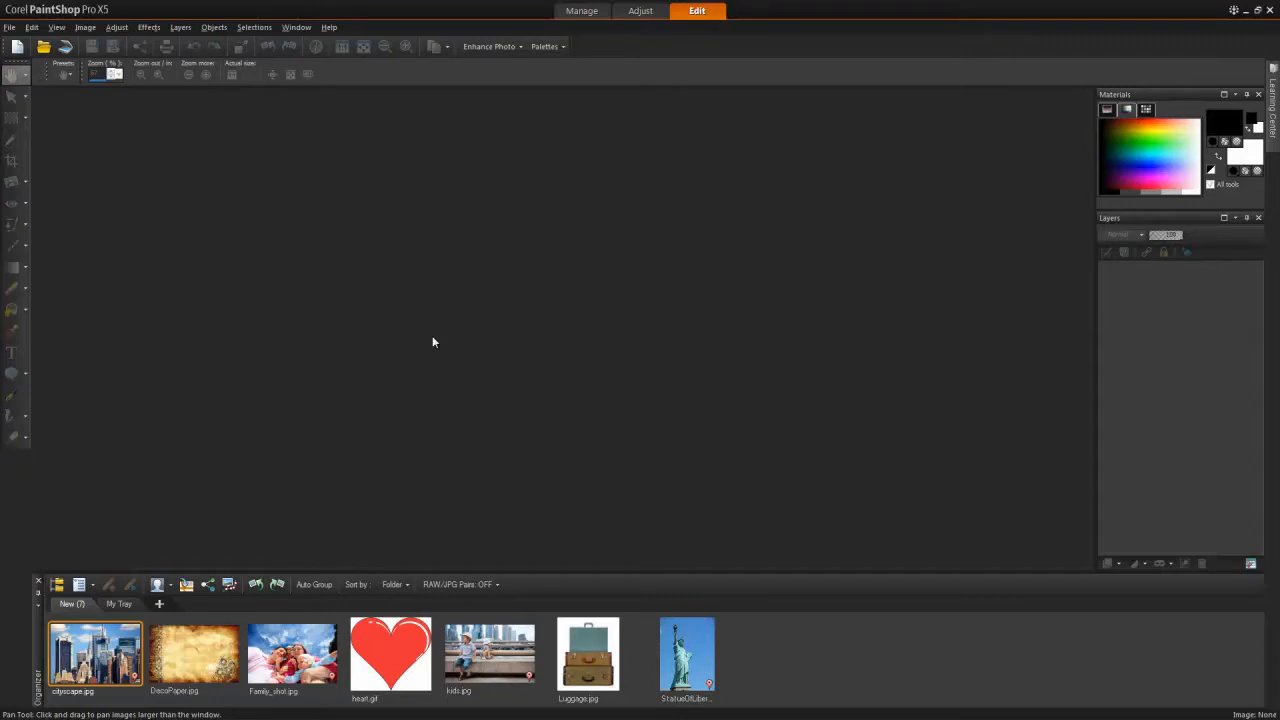
Create a new 851 x 315 pixel image with a transparent raster background
left_click(9, 27)
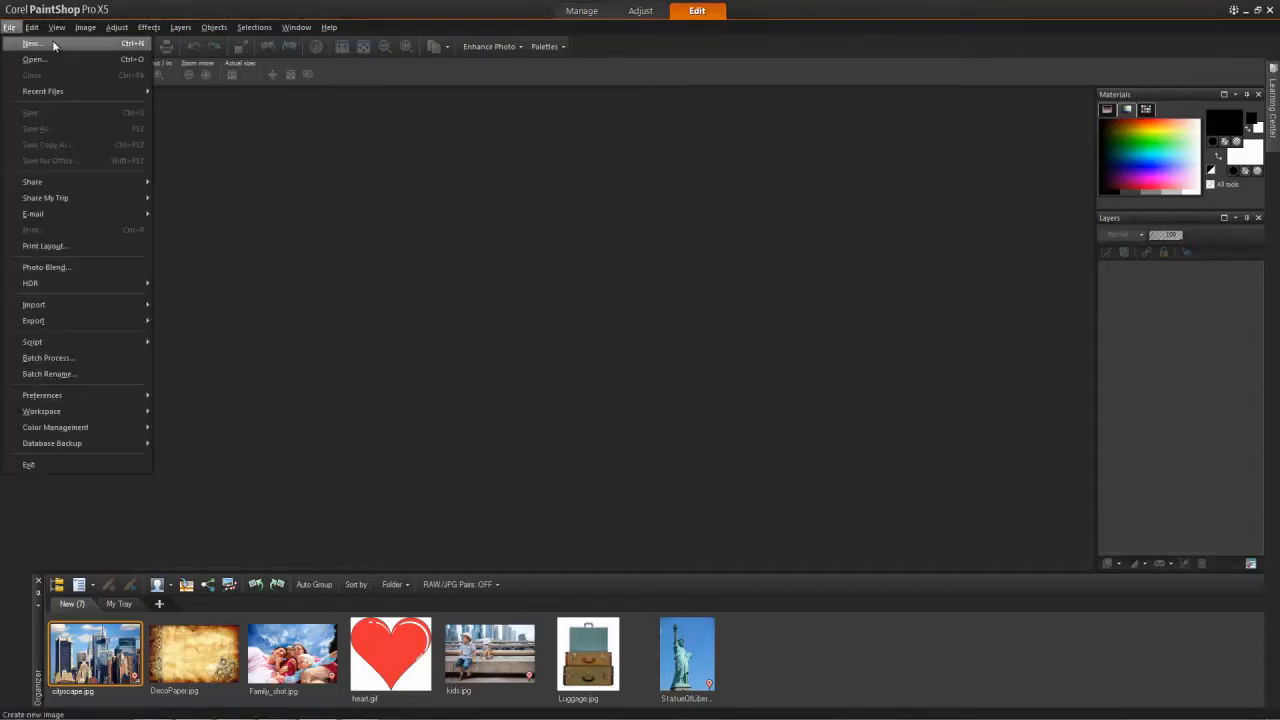
left_click(53, 45)
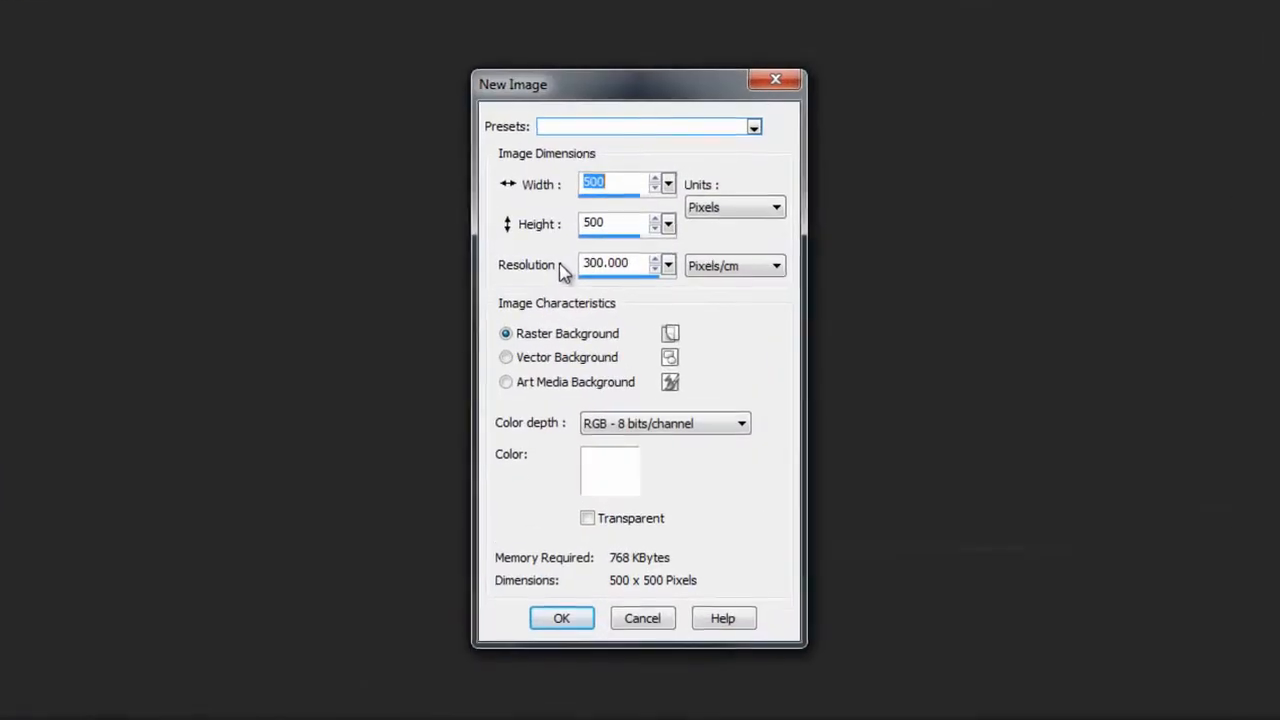
type("85")
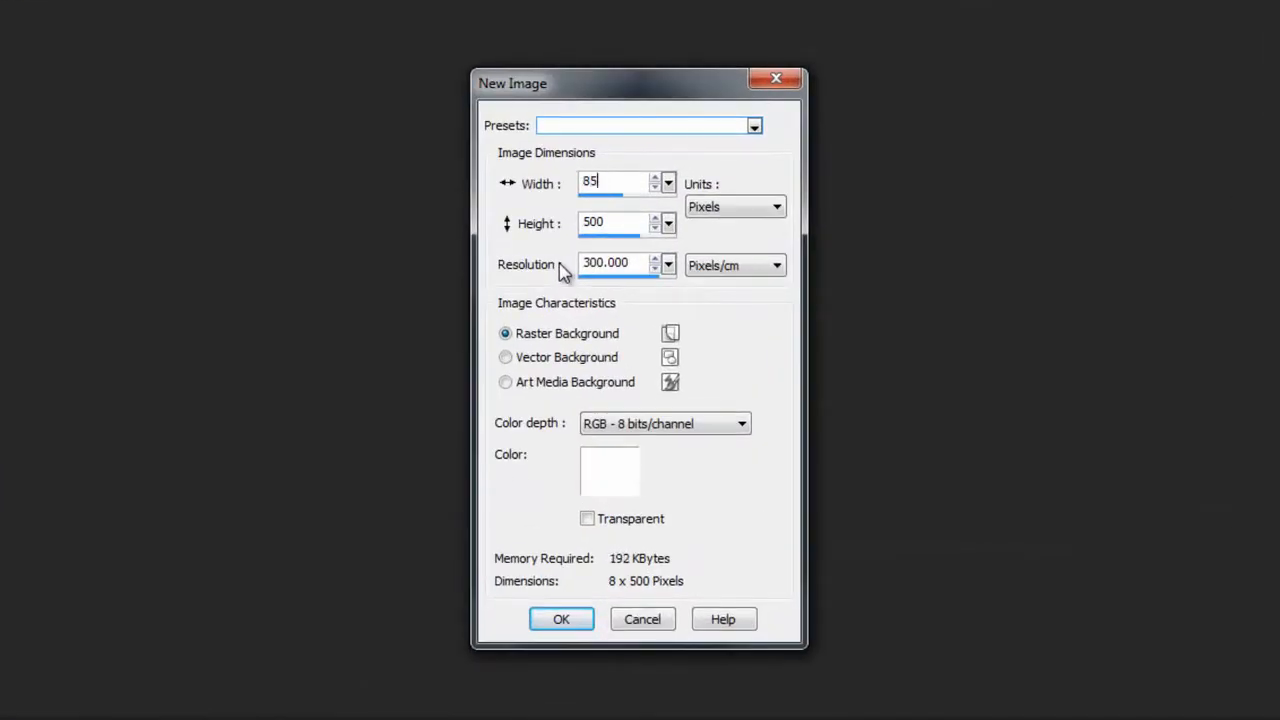
type("1")
key("Tab")
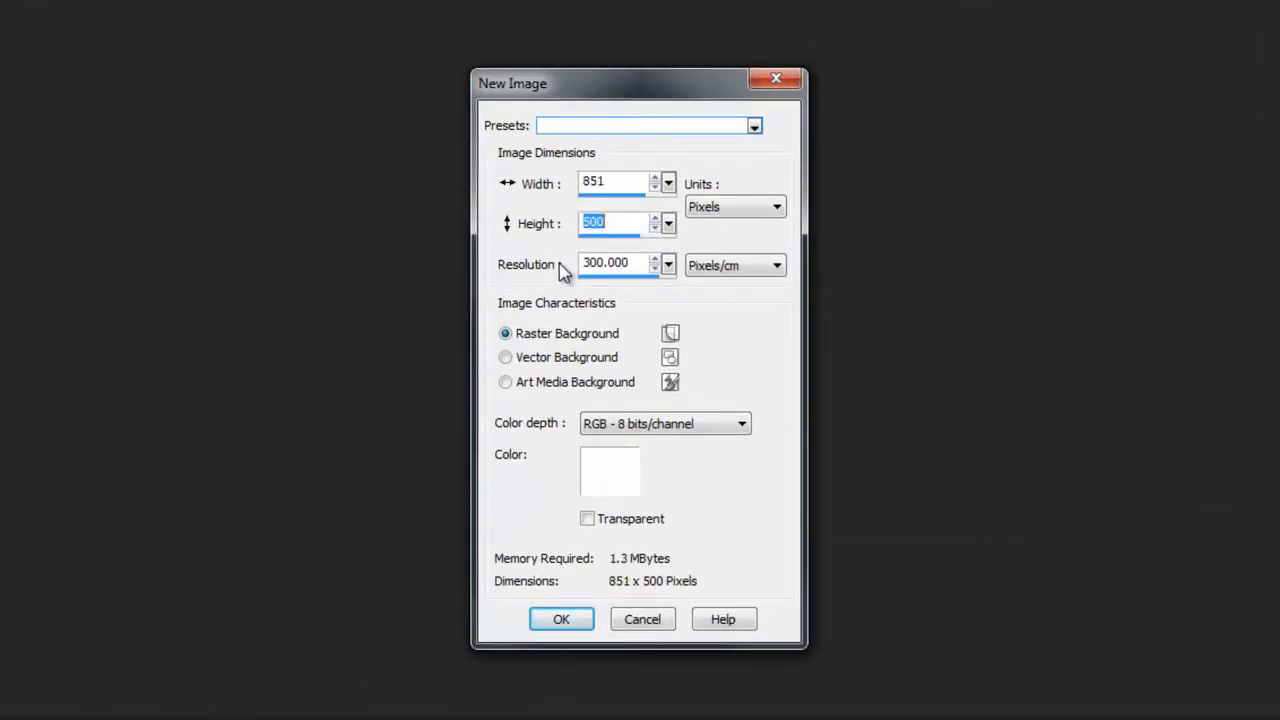
type("315")
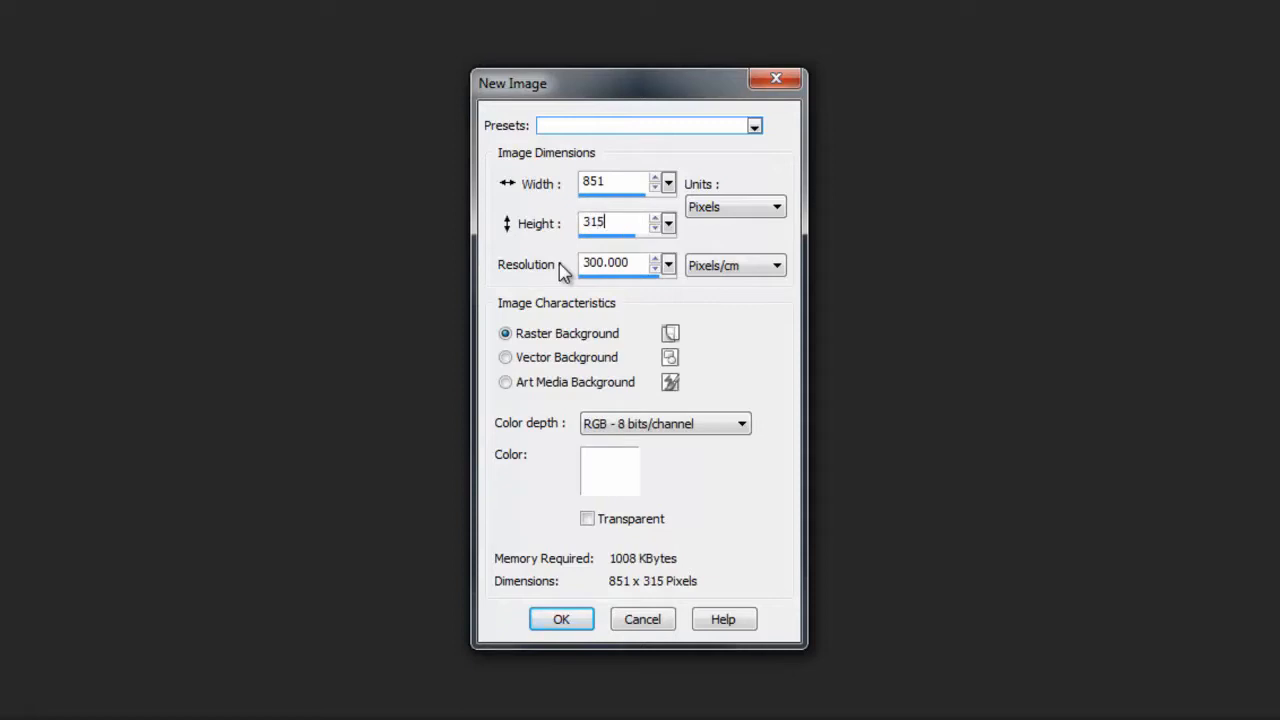
left_click(587, 519)
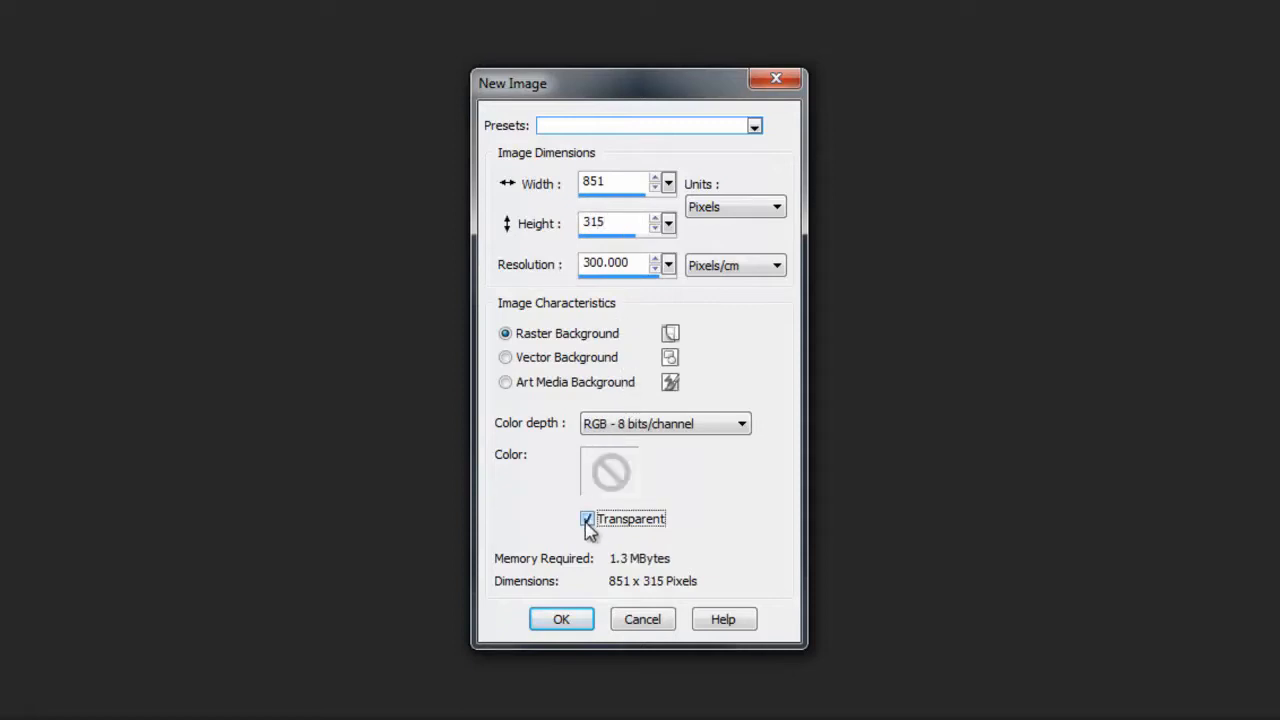
left_click(562, 620)
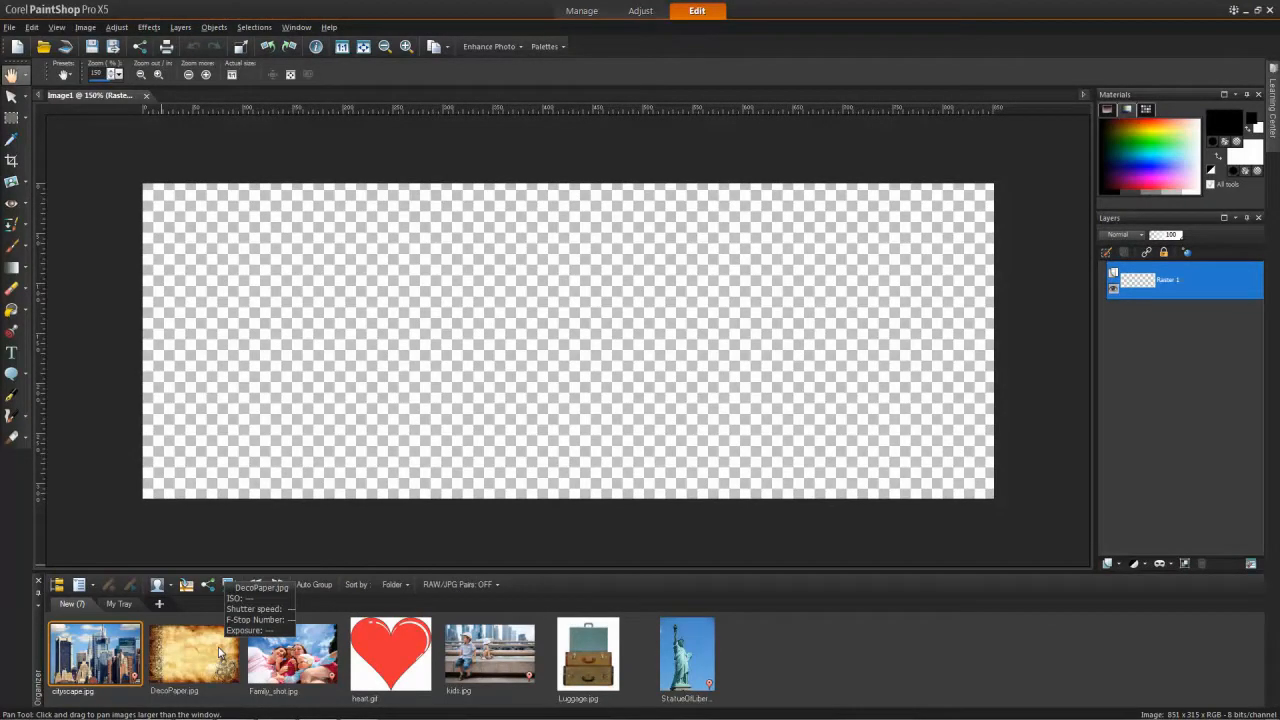
Open DecoPaper.jpg and copy its background layer into the new blank image
double_click(219, 652)
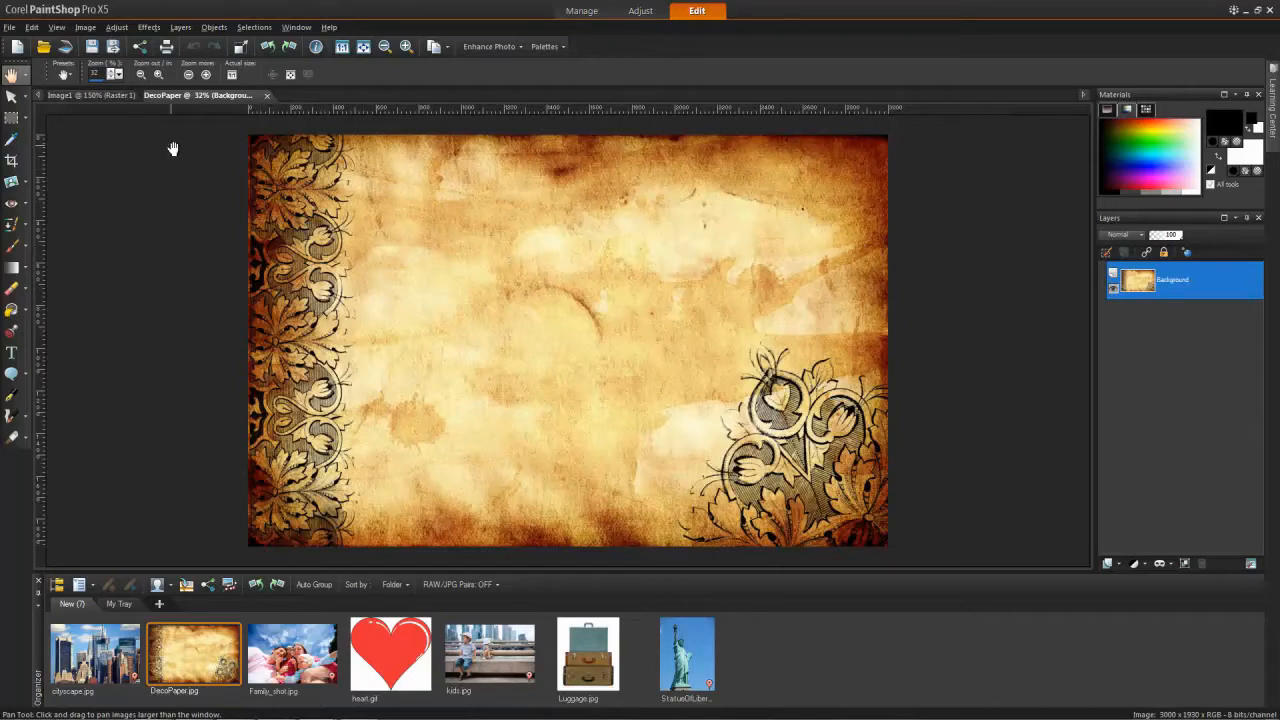
left_click(109, 94)
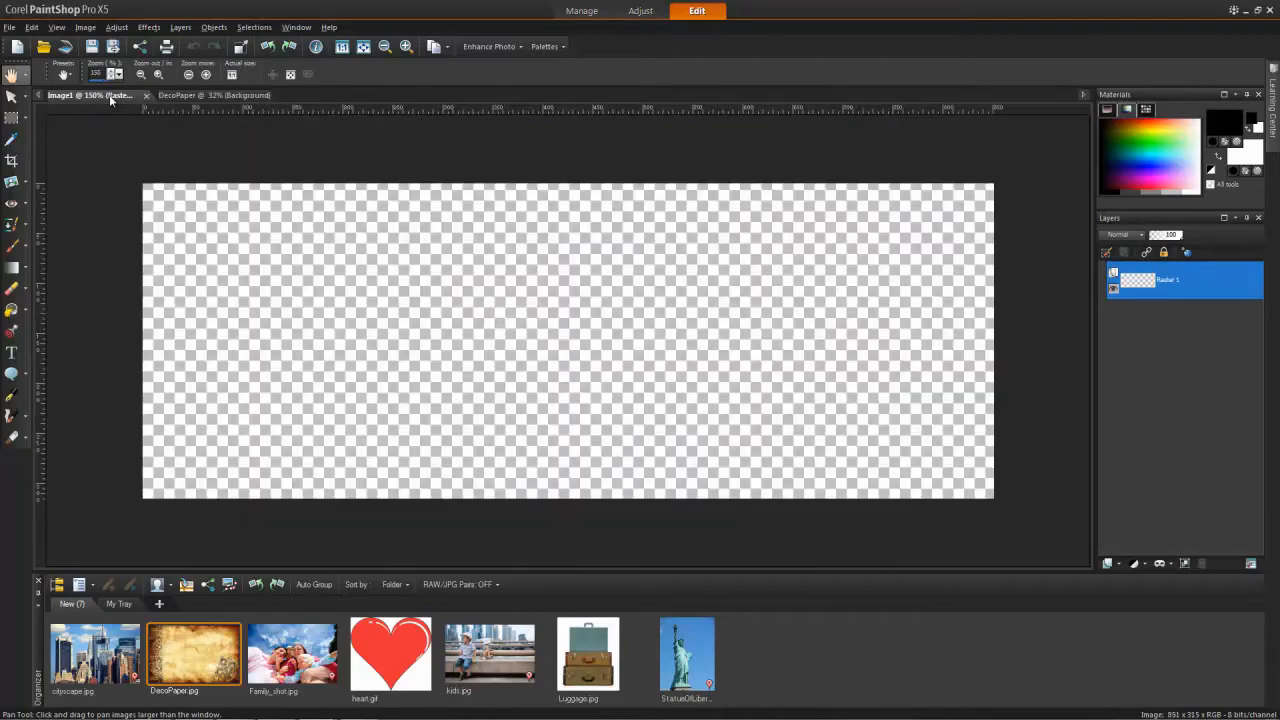
left_click(176, 96)
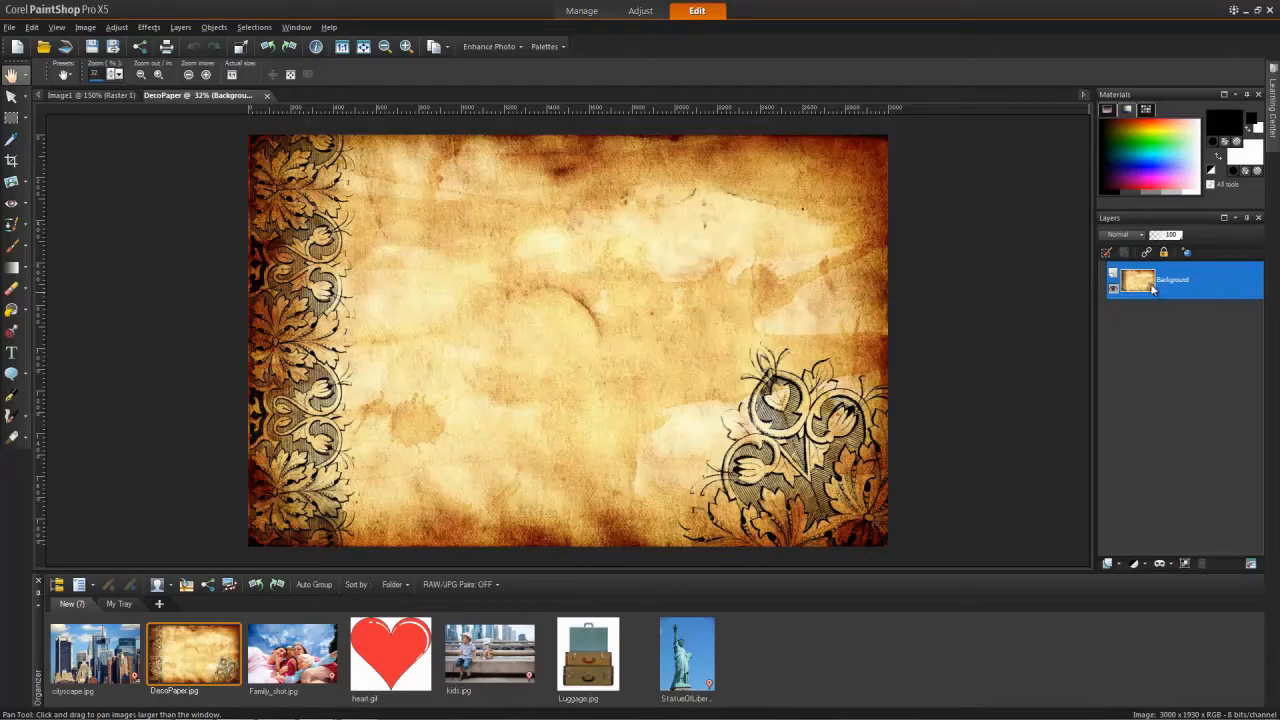
mouse_move(1148, 285)
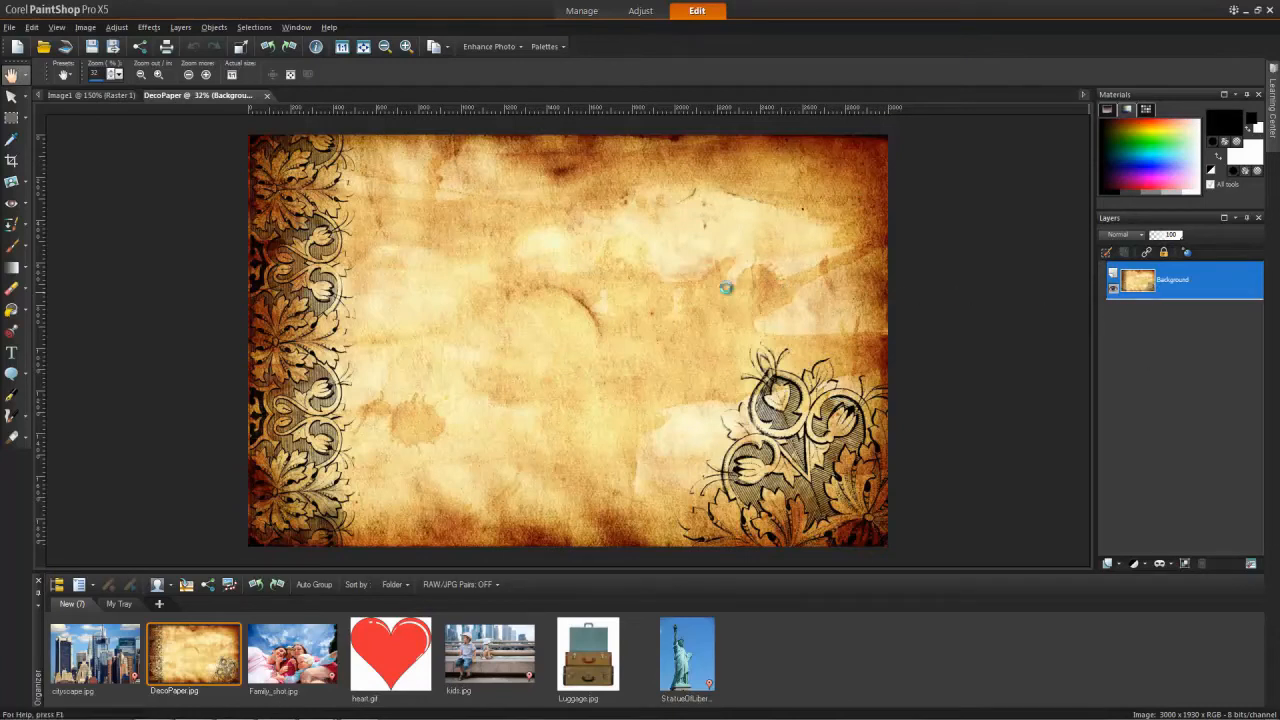
left_click(90, 95)
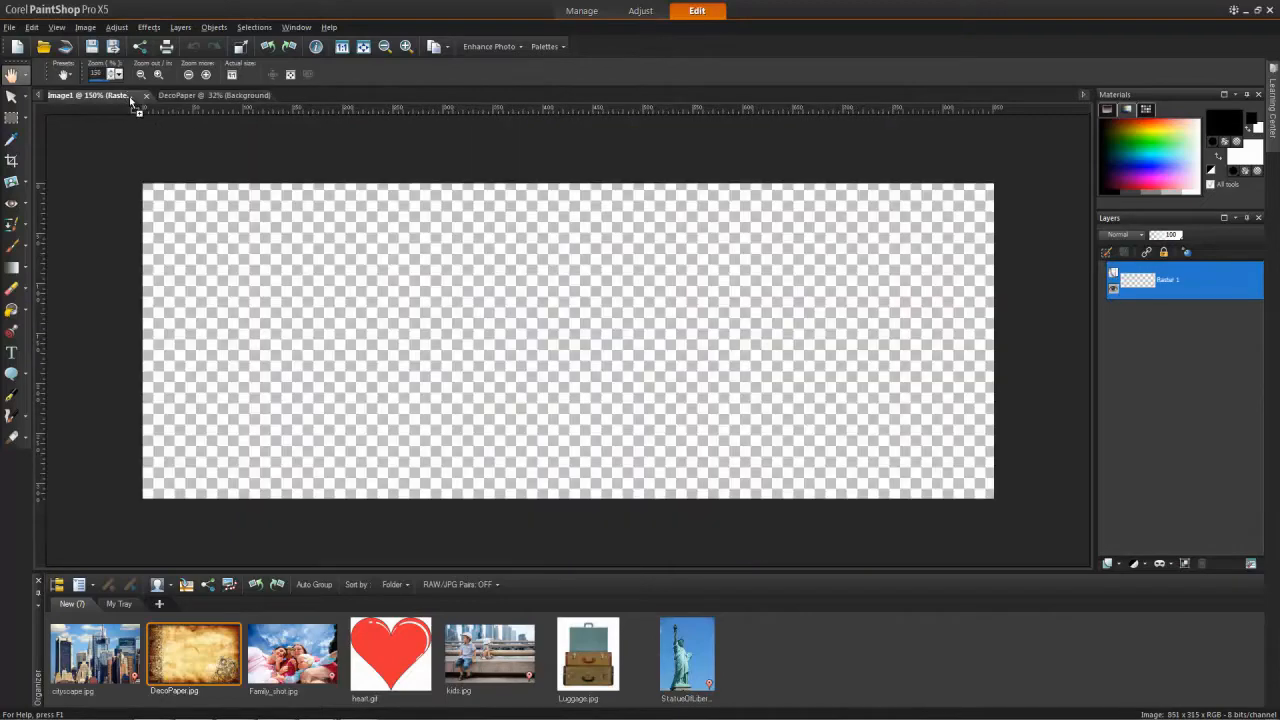
left_click_drag(130, 98, 499, 318)
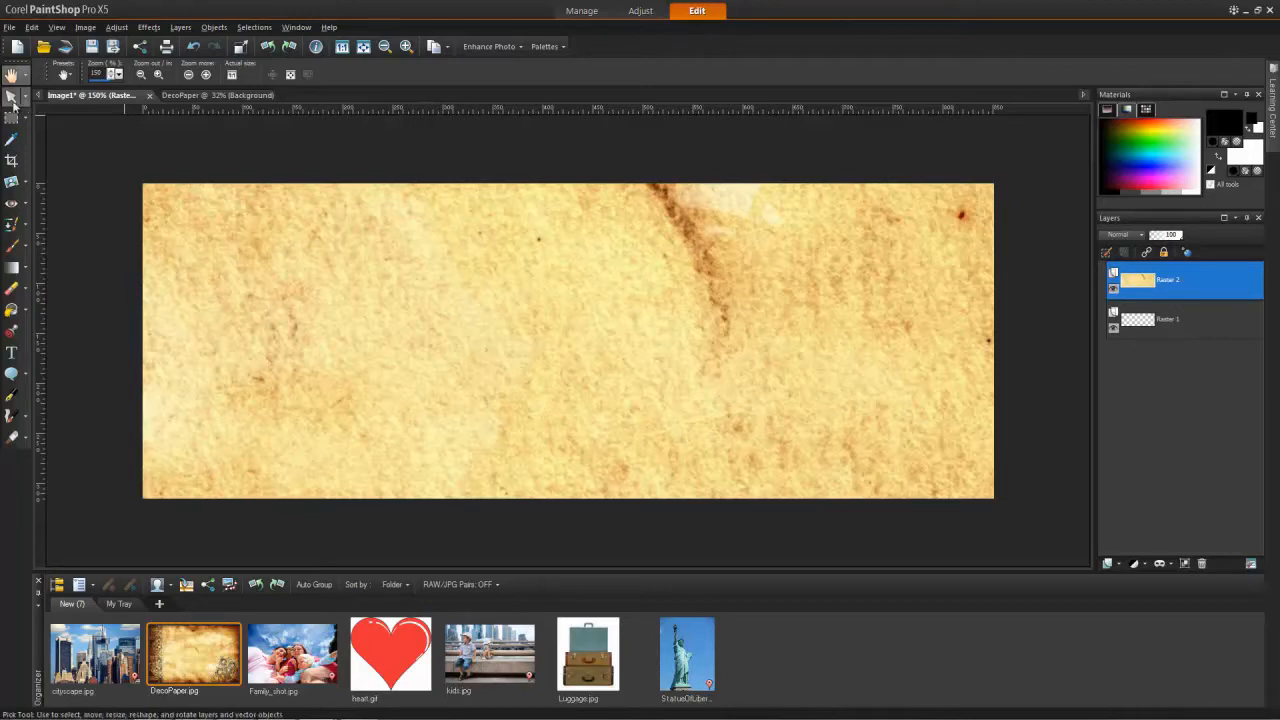
Scale the decorative paper layer down to about 30% so its width roughly matches the canvas
left_click(12, 97)
scroll(568, 342, "up", 1)
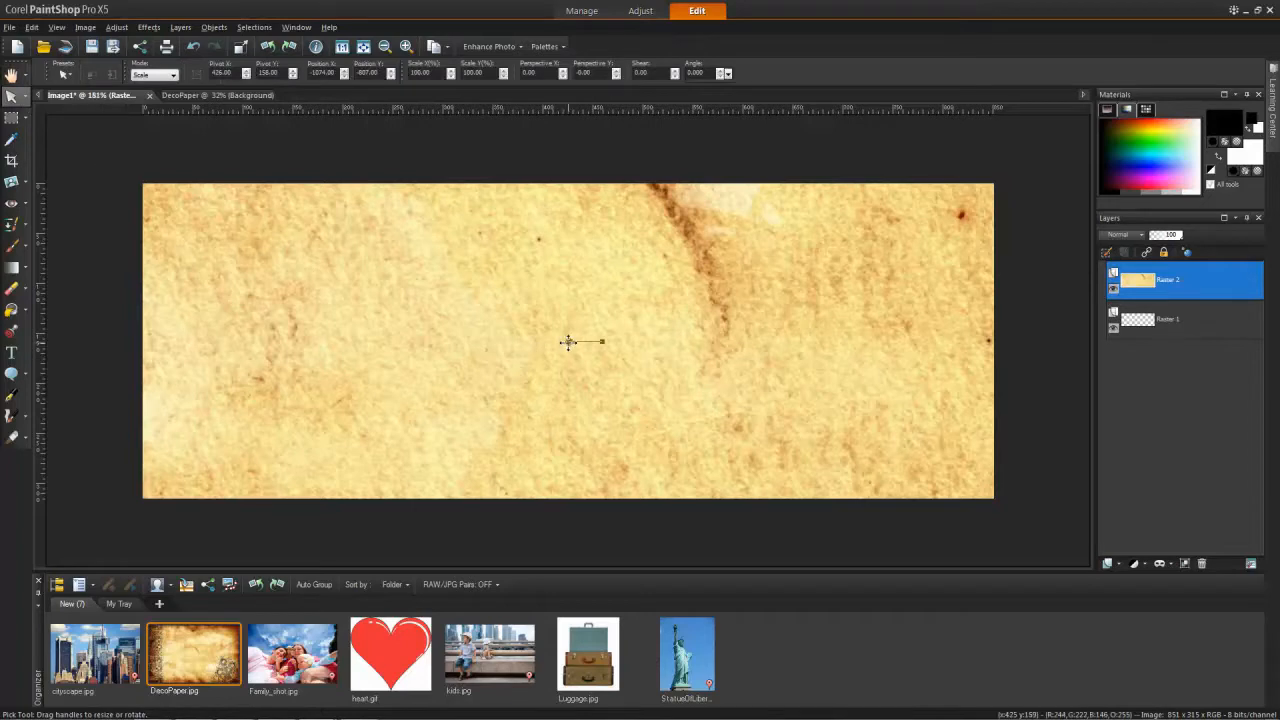
scroll(568, 342, "down", 3)
scroll(568, 342, "down", 3)
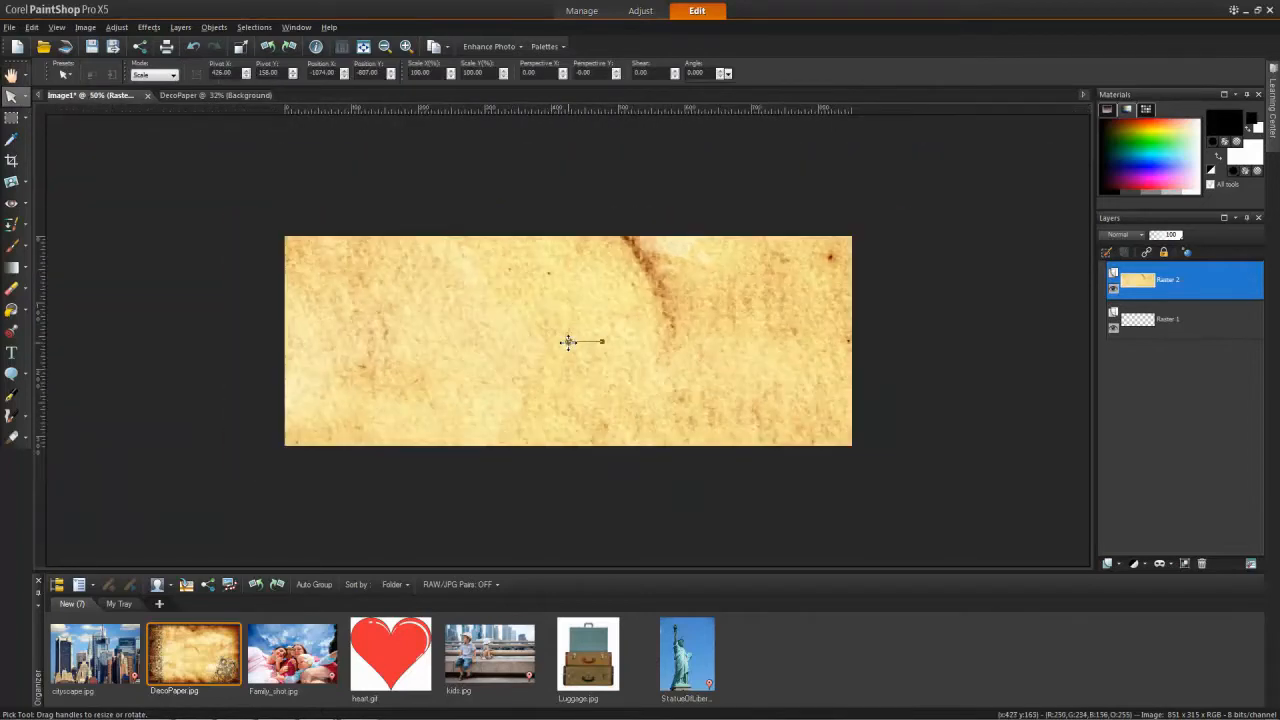
scroll(568, 342, "down", 1)
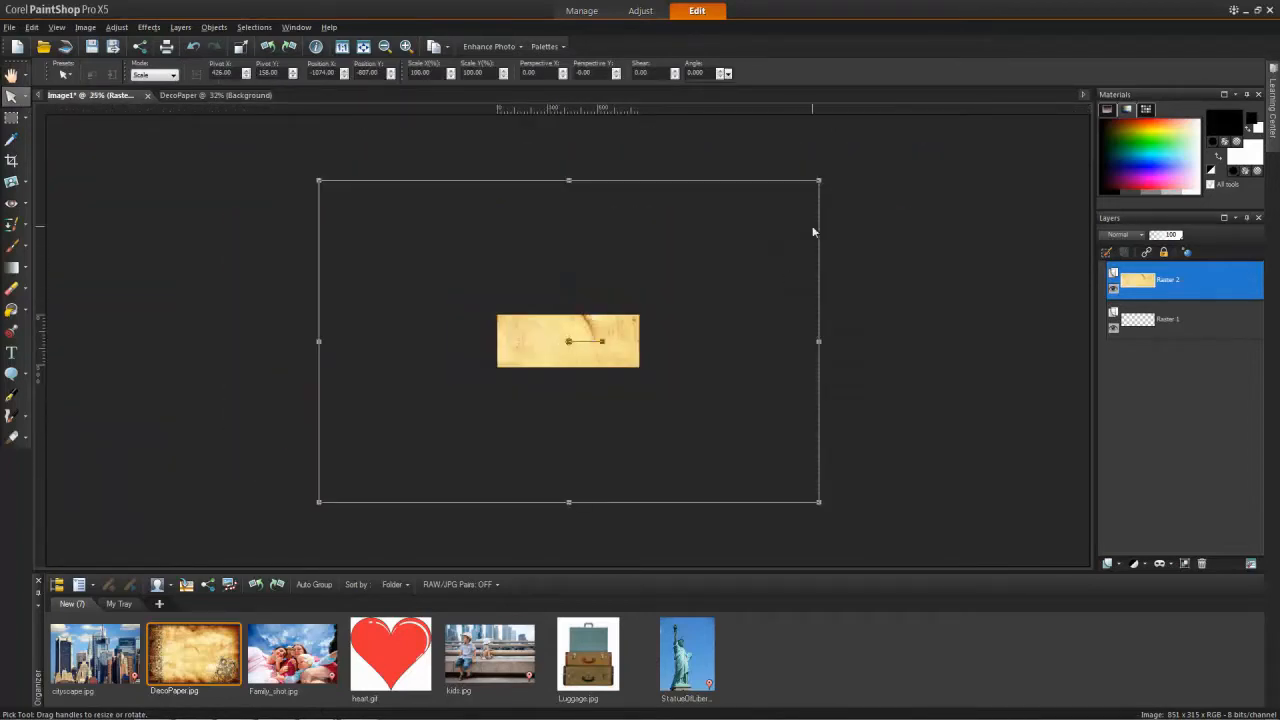
left_click_drag(820, 178, 657, 316)
left_click_drag(318, 501, 484, 376)
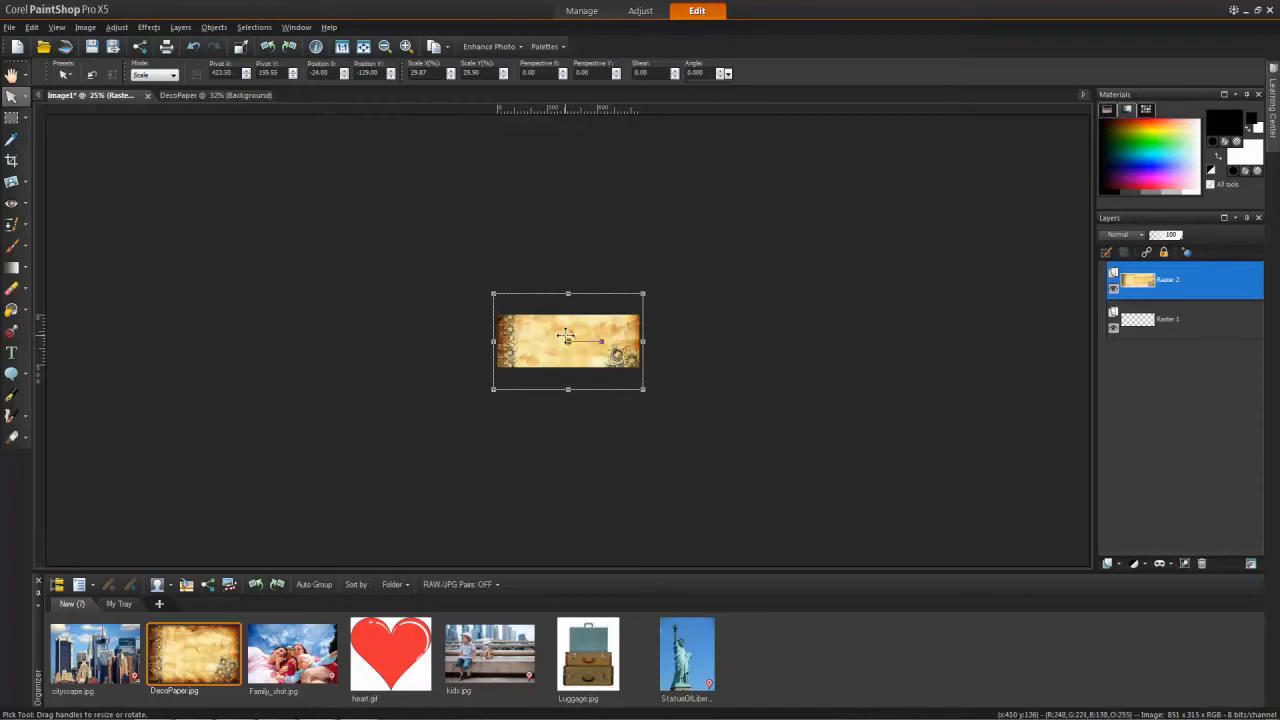
Flatten the paper layer's height to about 17.6% and pull in its sides so the pattern fits the banner
scroll(565, 337, "up", 3)
scroll(565, 337, "up", 2)
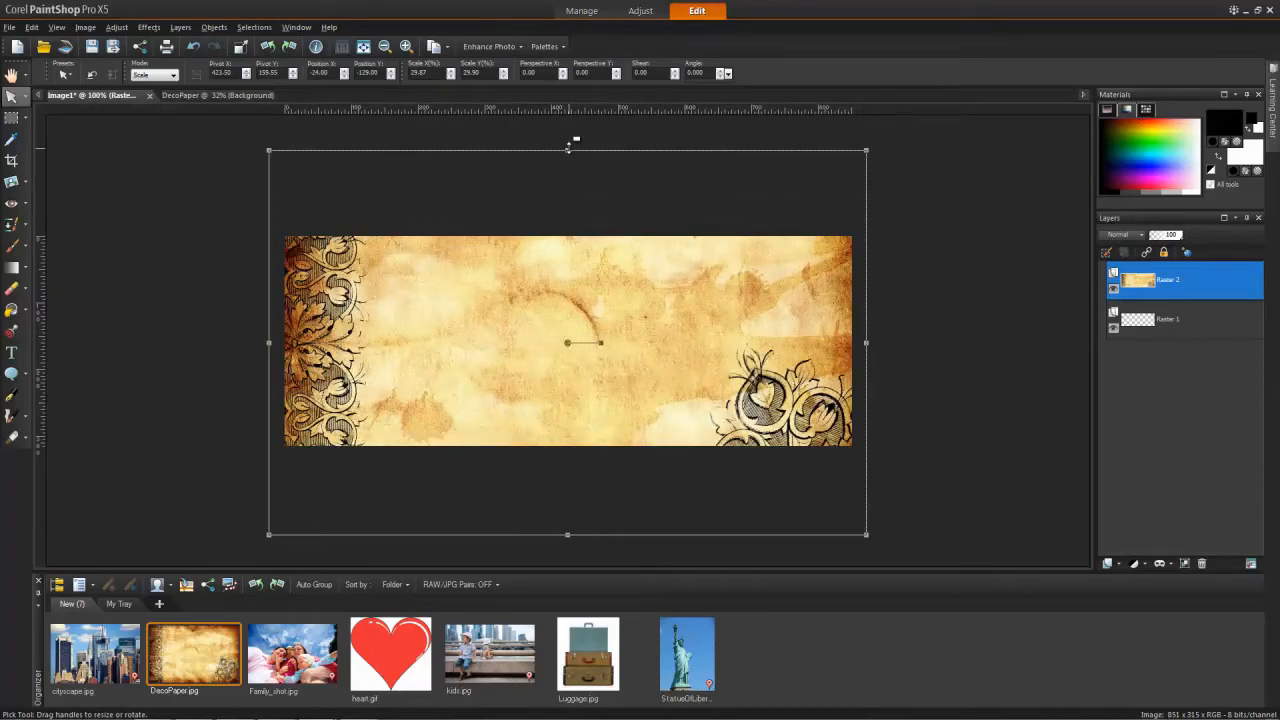
left_click_drag(568, 148, 568, 226)
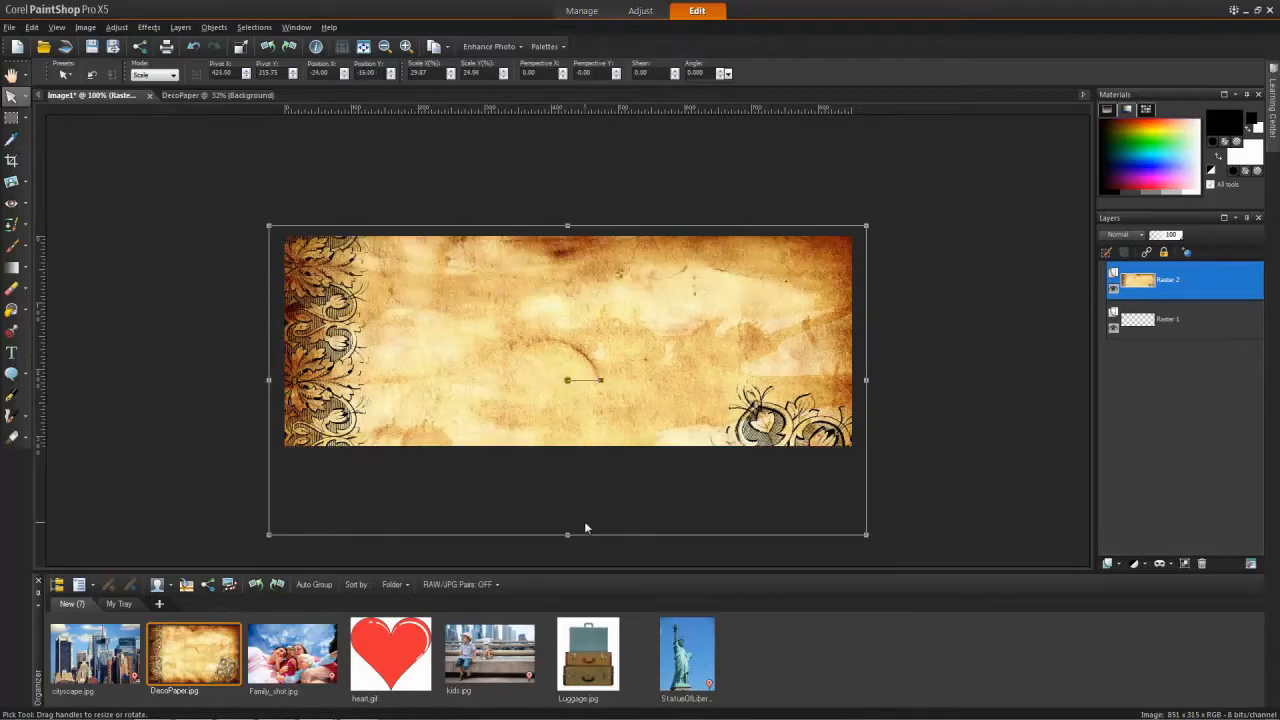
left_click_drag(566, 537, 567, 451)
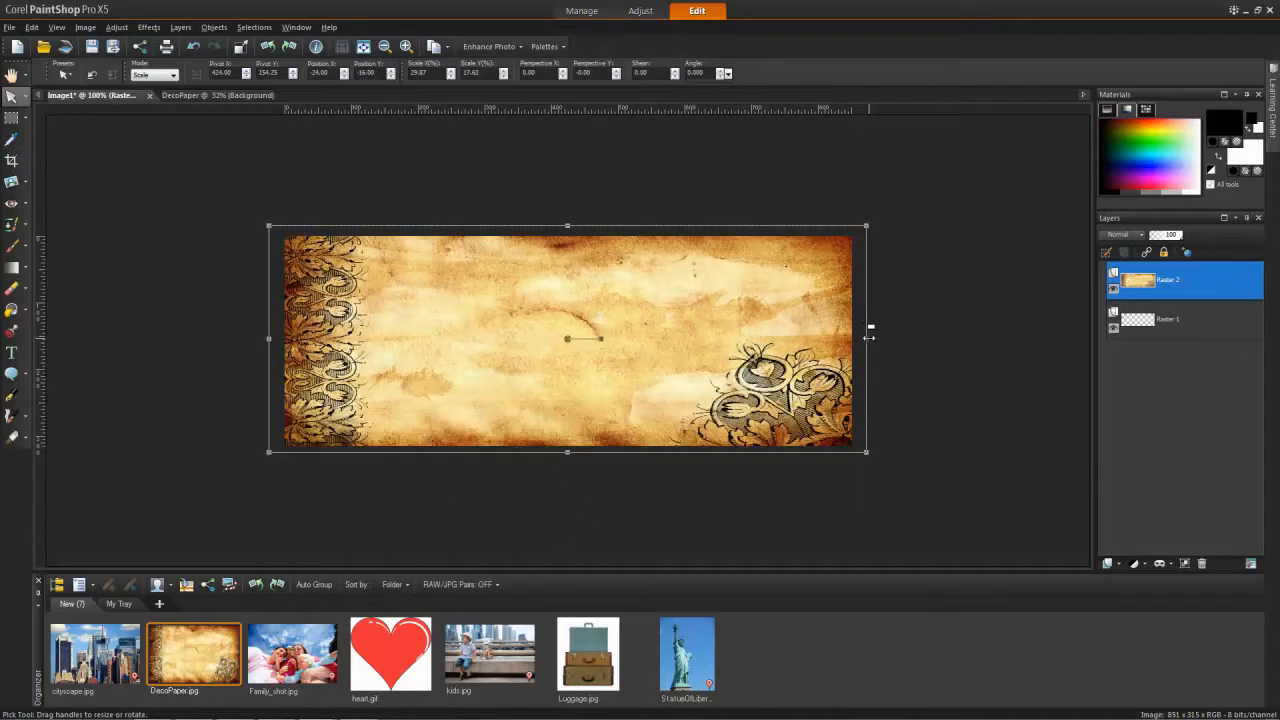
left_click_drag(865, 337, 859, 337)
left_click_drag(264, 338, 279, 338)
scroll(578, 360, "up", 2)
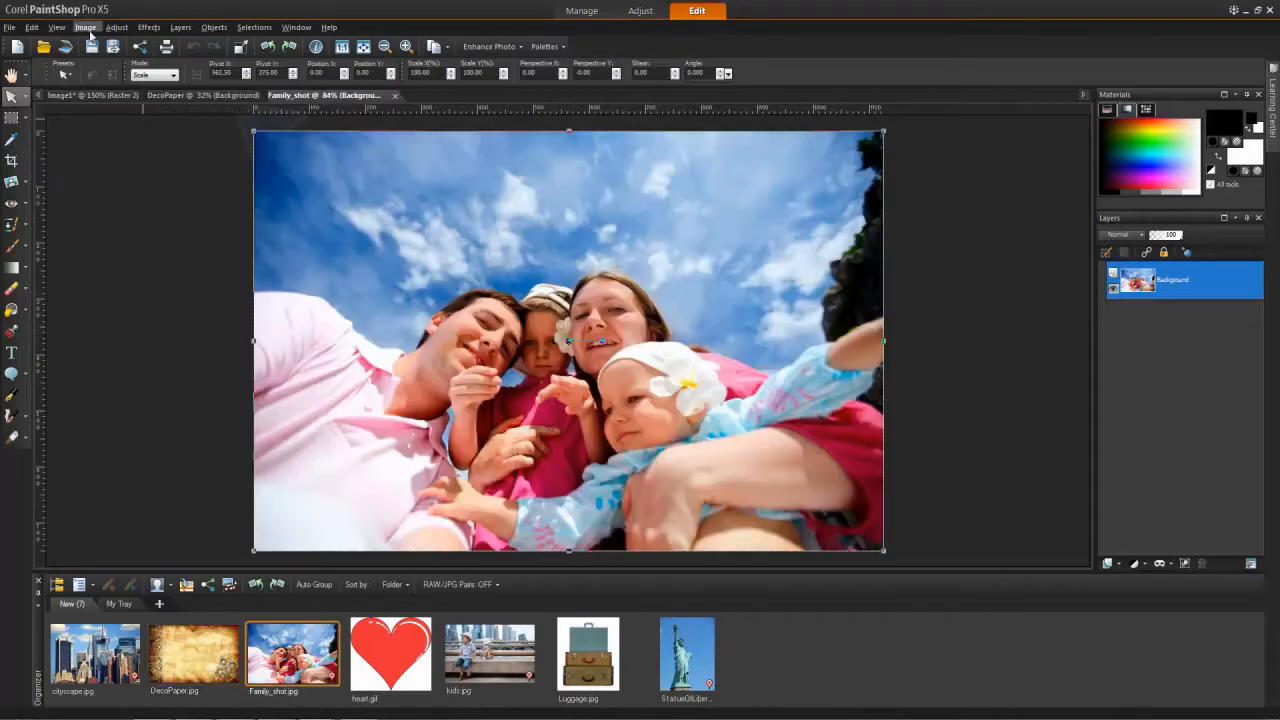
Resize the Family_shot image to 50 percent of its width and height
left_click(86, 27)
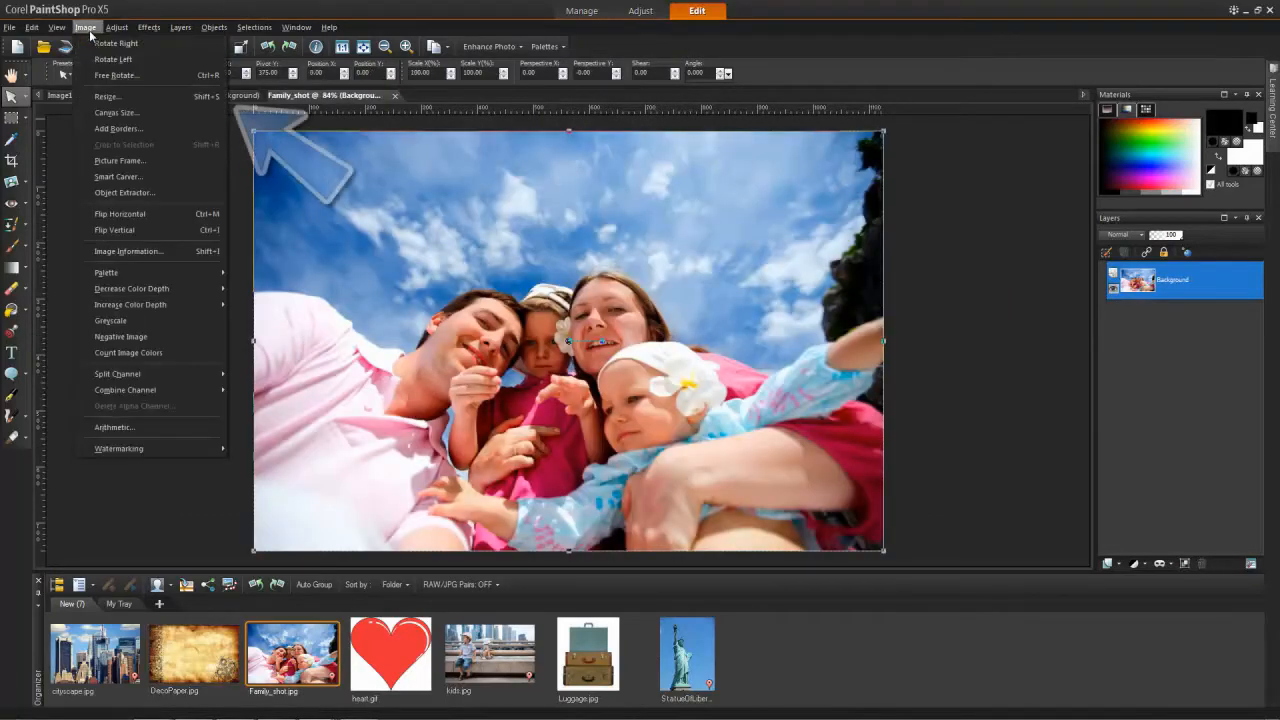
left_click(135, 99)
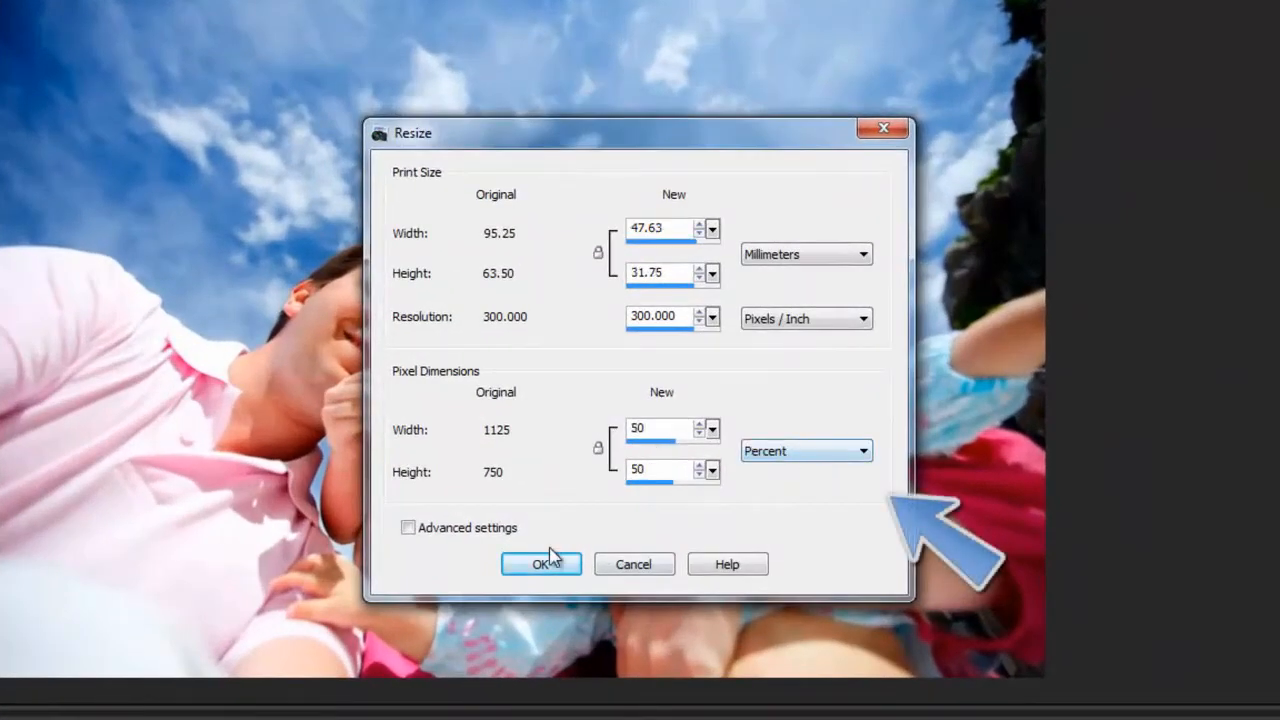
left_click(545, 565)
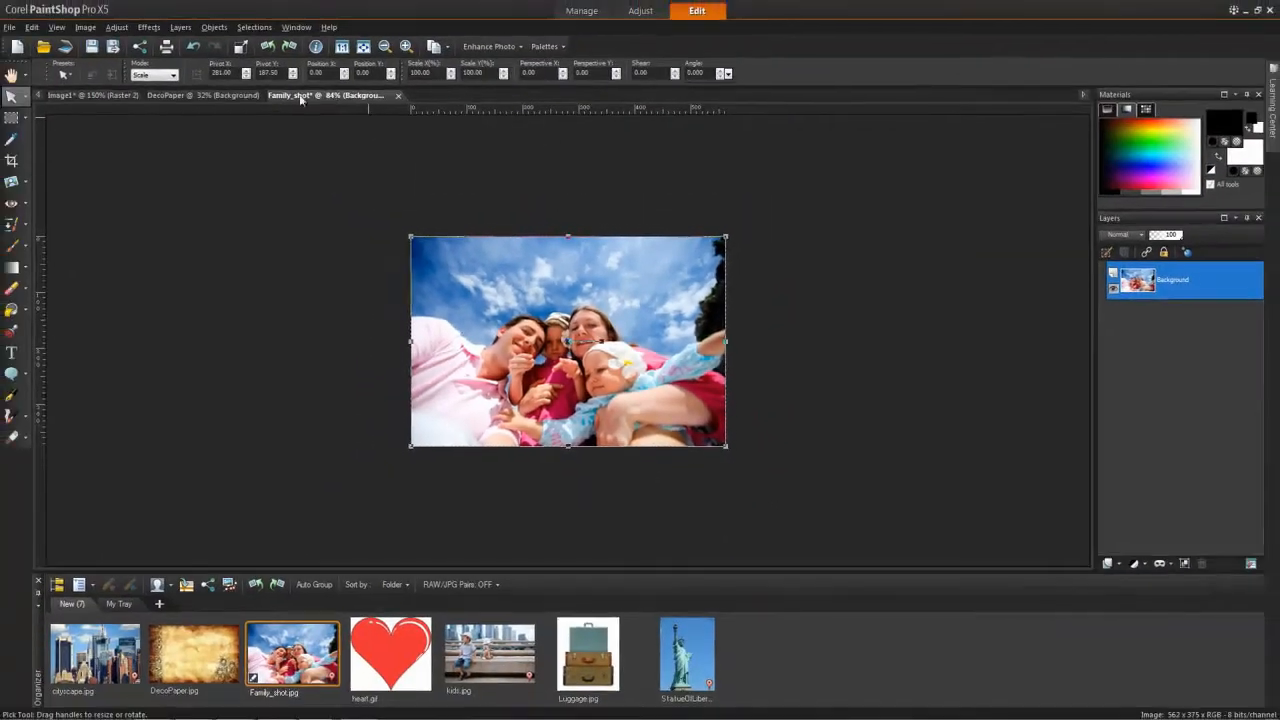
Cascade the open image windows and close the DecoPaper image
left_click(297, 27)
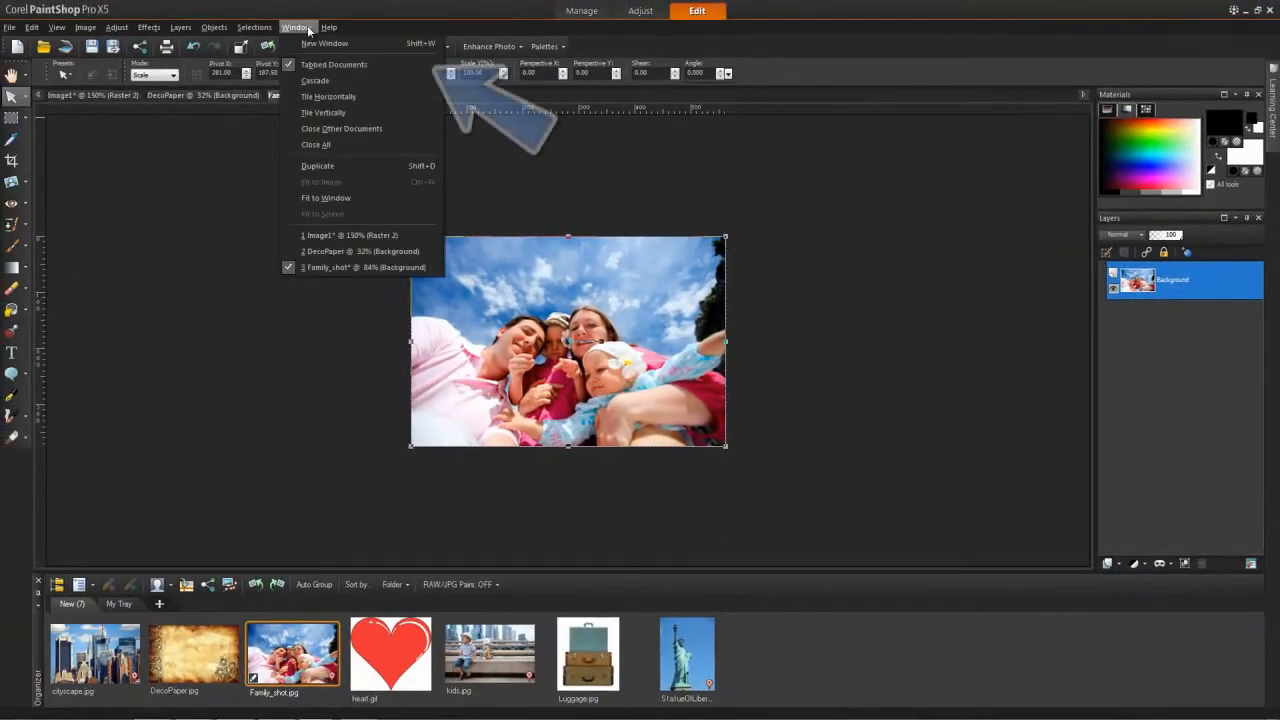
left_click(325, 80)
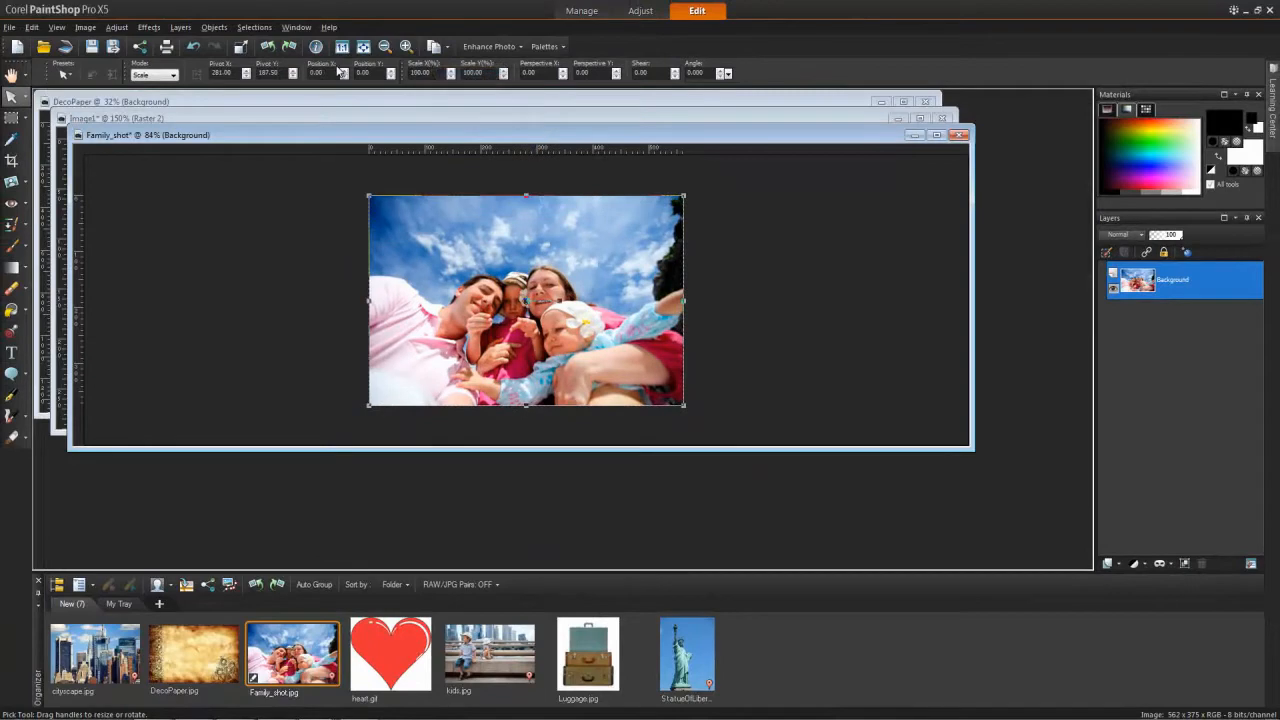
left_click(440, 101)
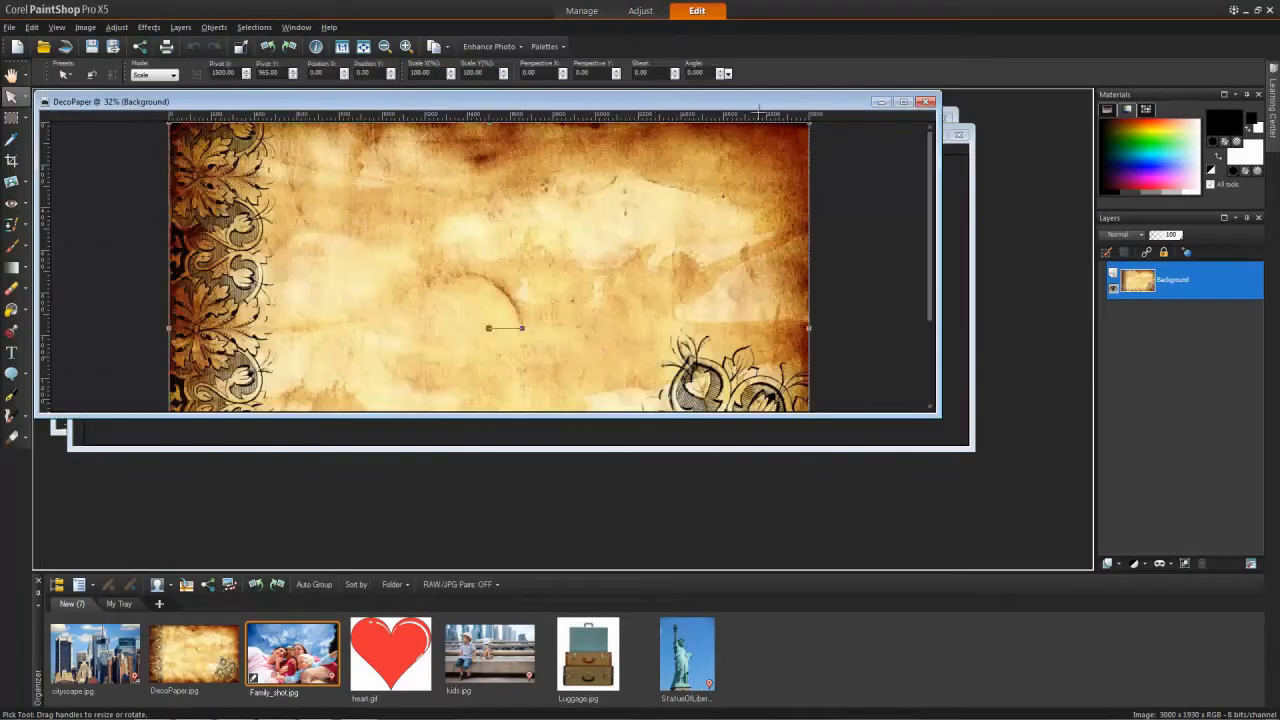
left_click(926, 102)
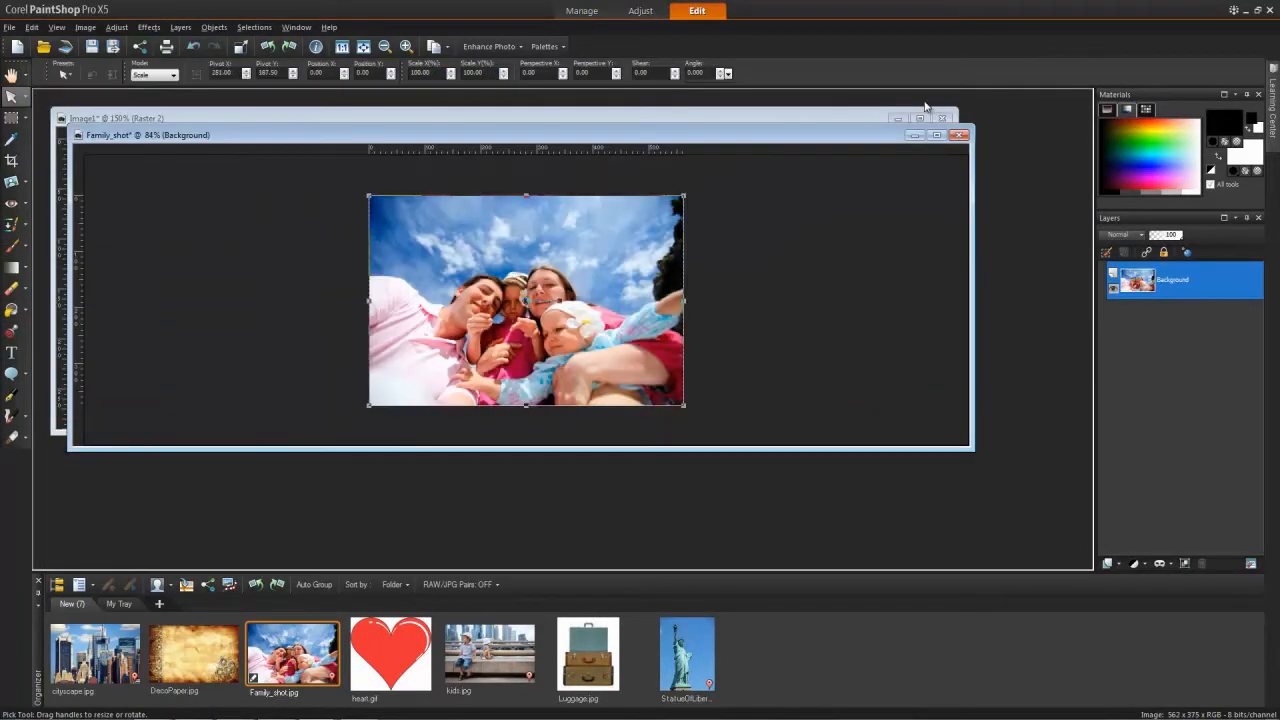
Move the Family_shot window aside to uncover the banner, and copy the family photo layer into the banner
left_click_drag(882, 140, 968, 262)
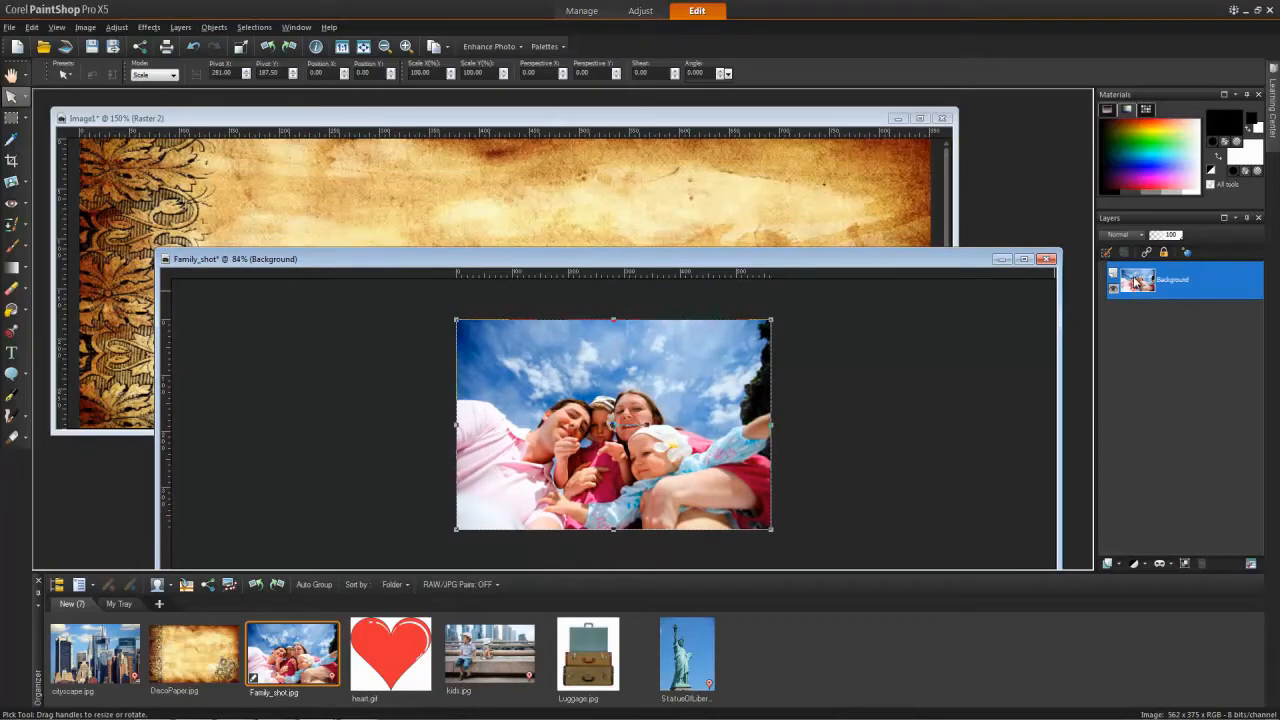
left_click_drag(595, 181, 537, 210)
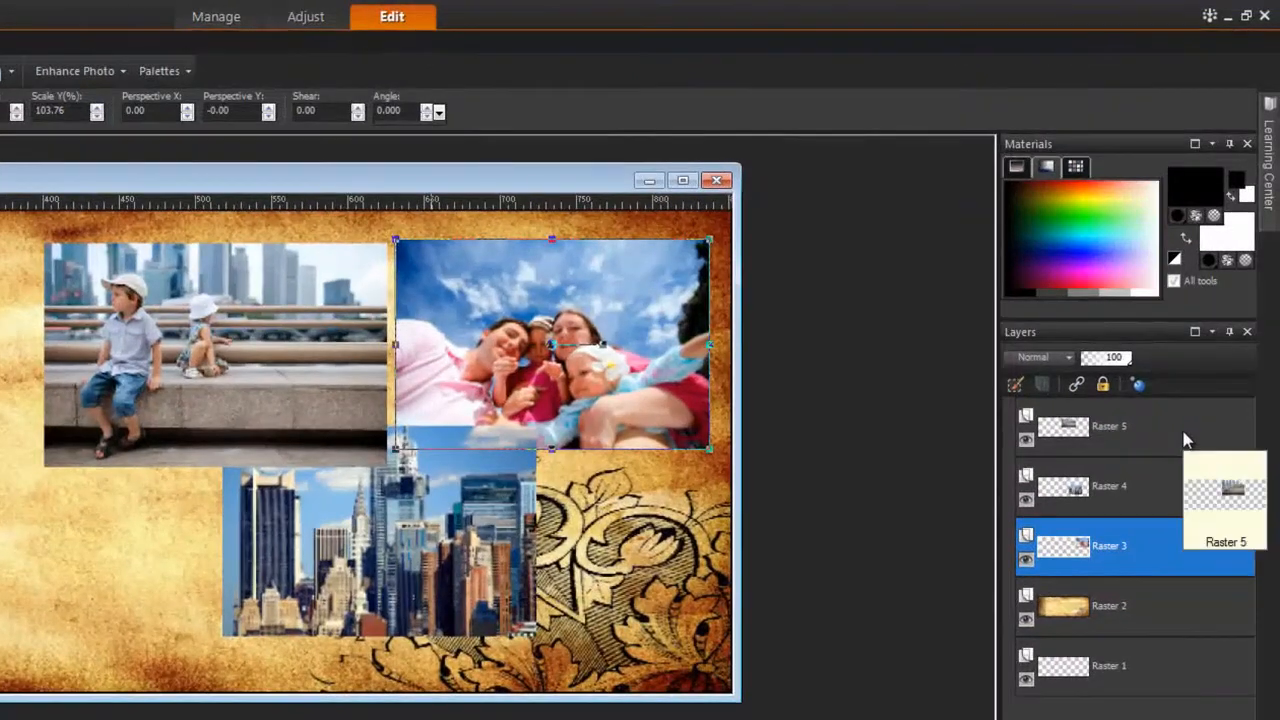
Move the cityscape layer above the kids photo layer to the top of the layer stack
left_click(1184, 433)
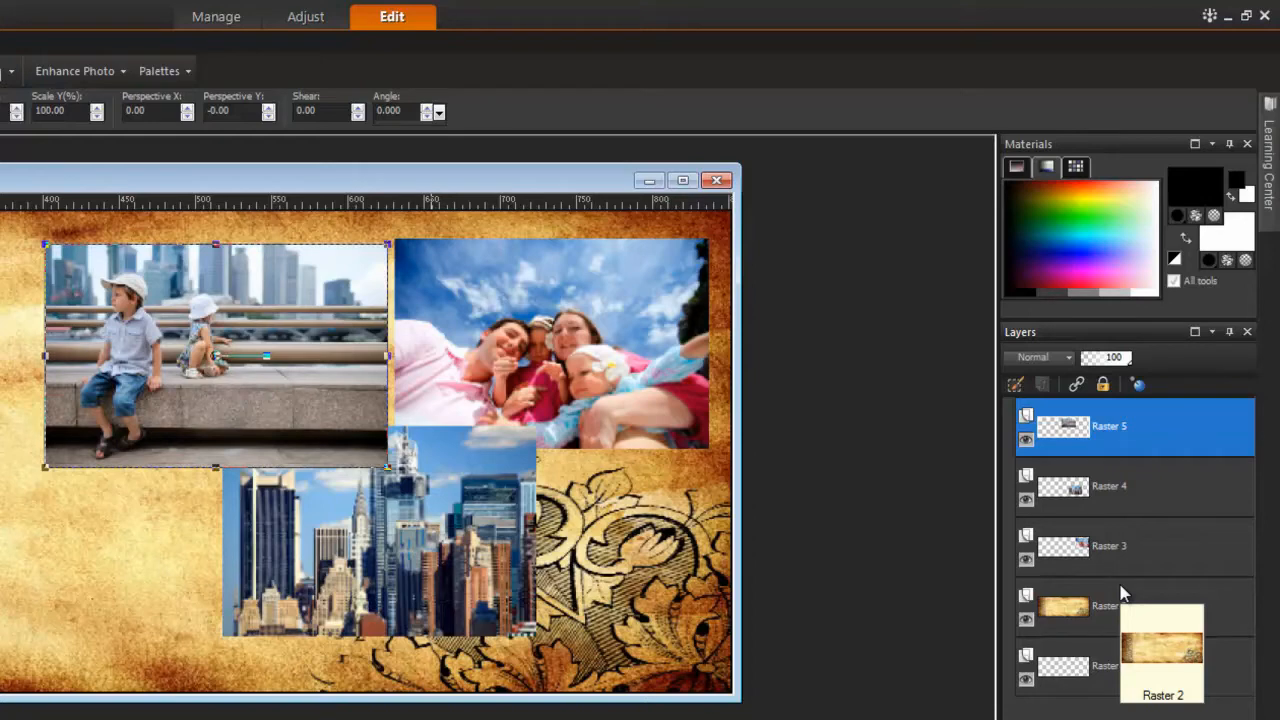
left_click(1124, 498)
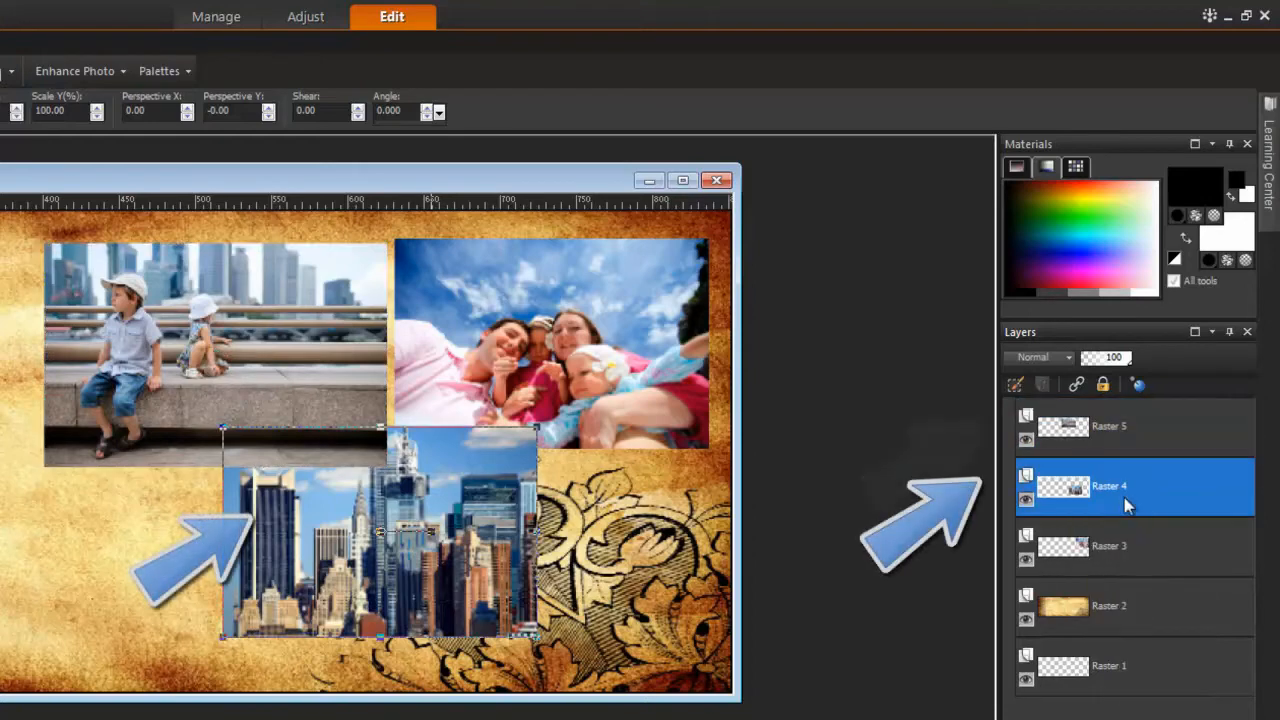
left_click_drag(1124, 497, 1134, 398)
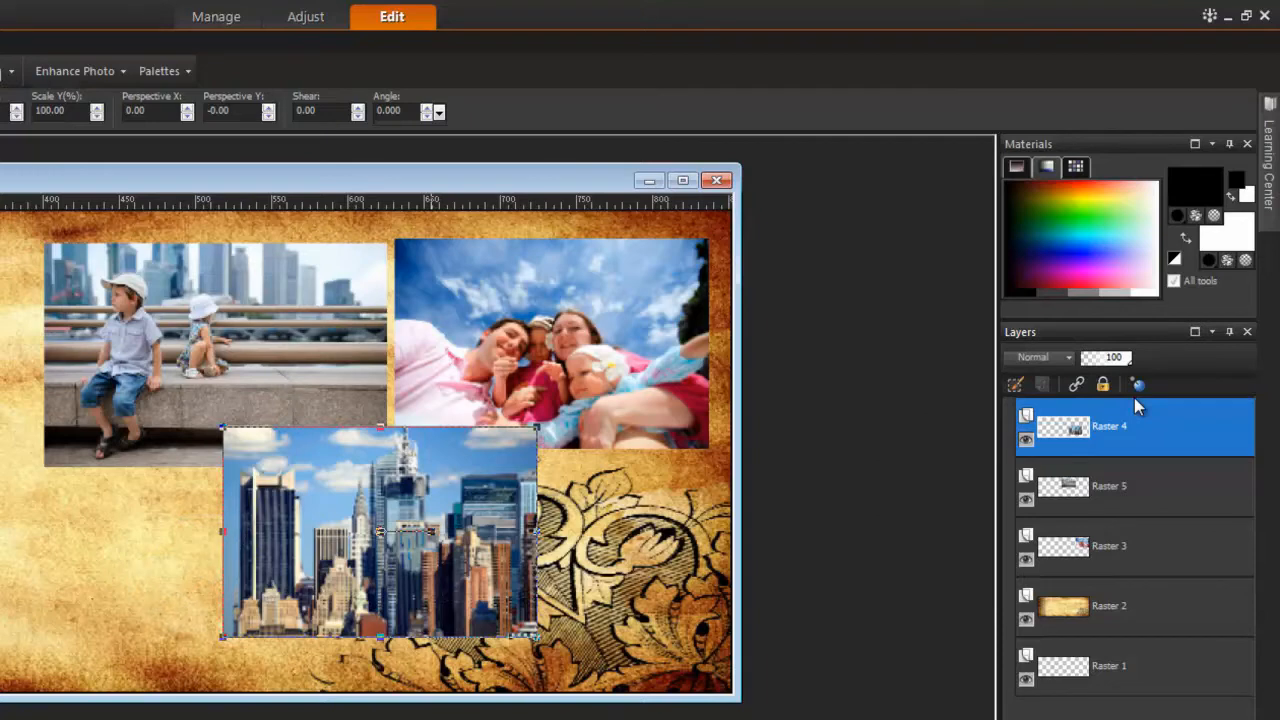
Shift the family photo left to about X 605, Y 14 so its edge tucks behind the kids photo
left_click(598, 352)
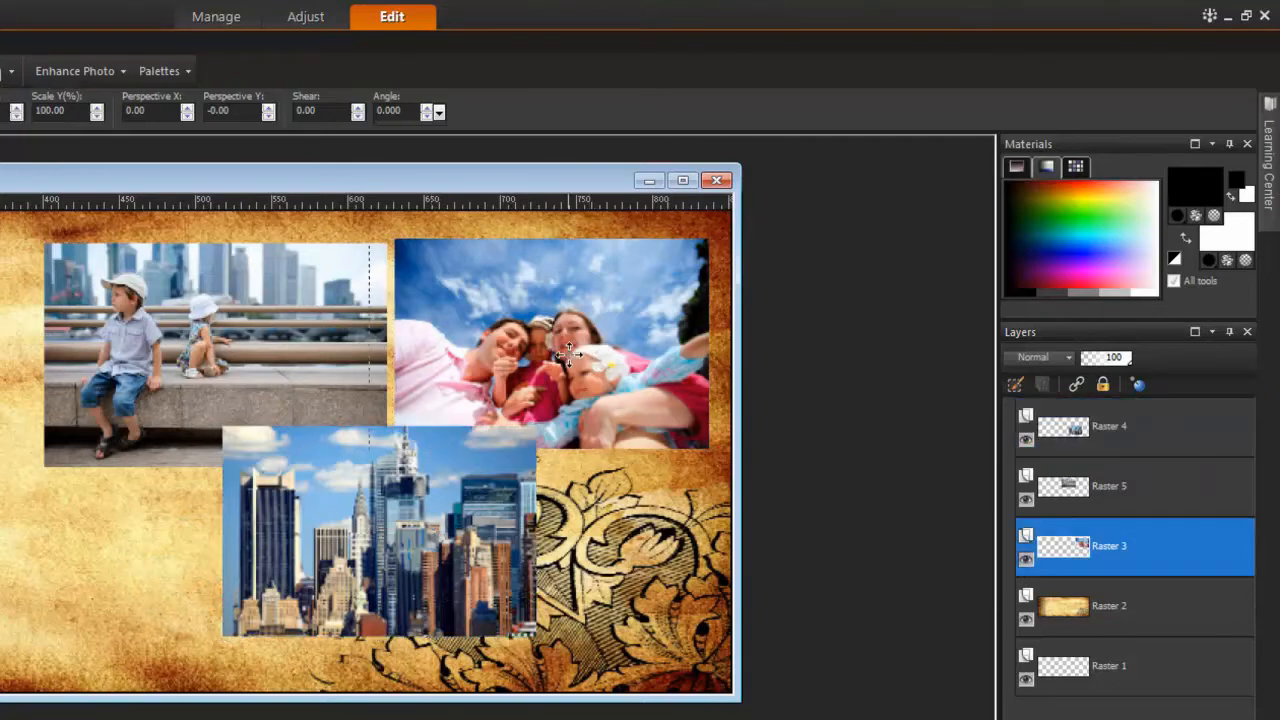
left_click_drag(556, 348, 555, 342)
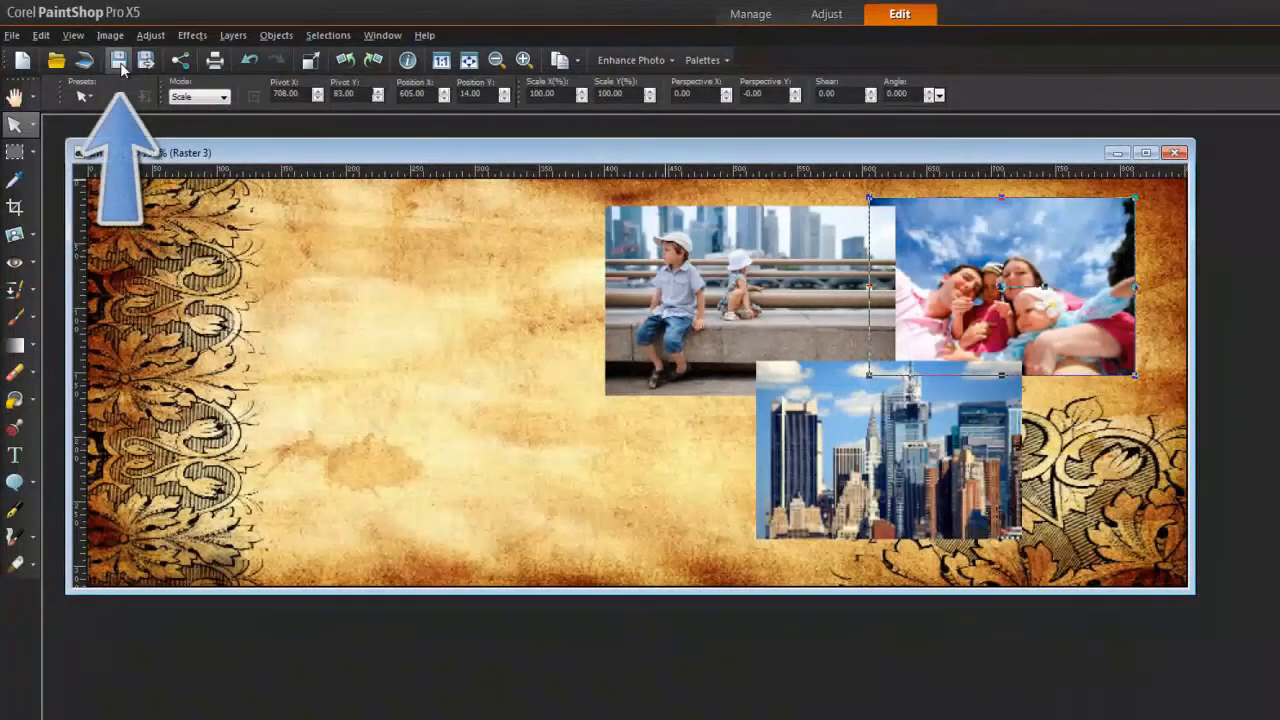
Save the banner in PSPIMAGE format as FB Timeline cover
left_click(119, 62)
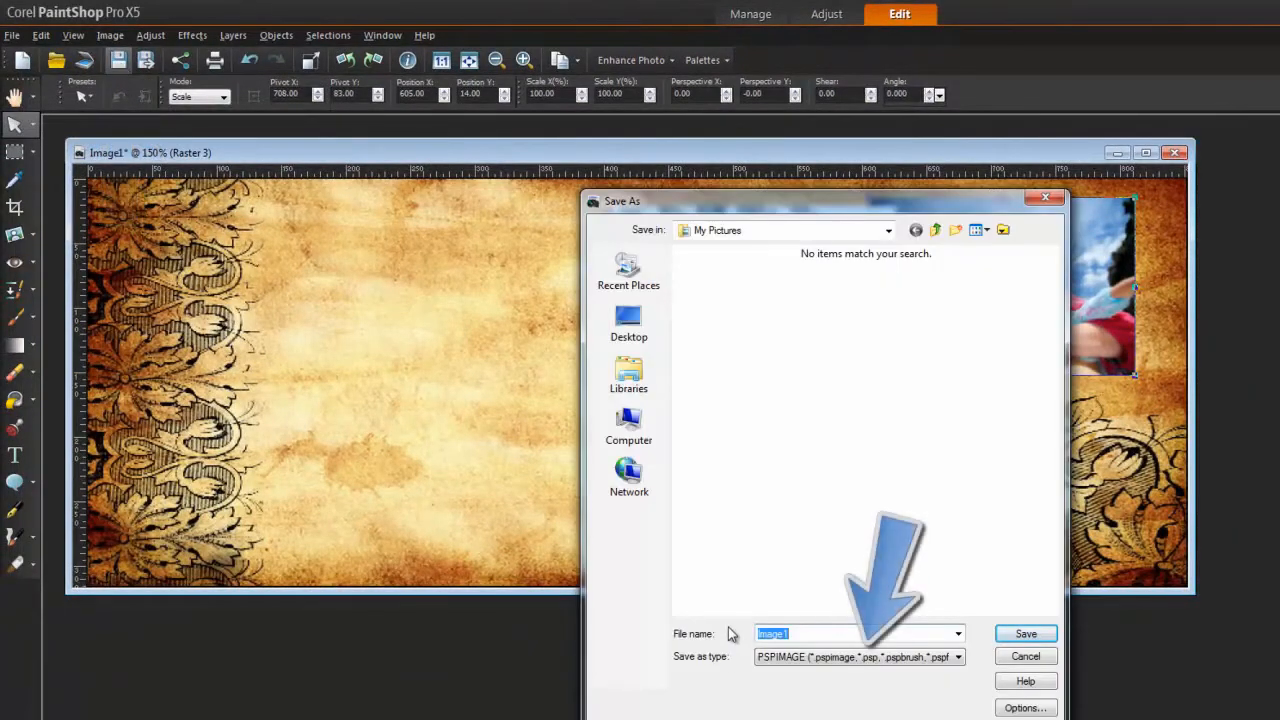
type("FB Timeline cover")
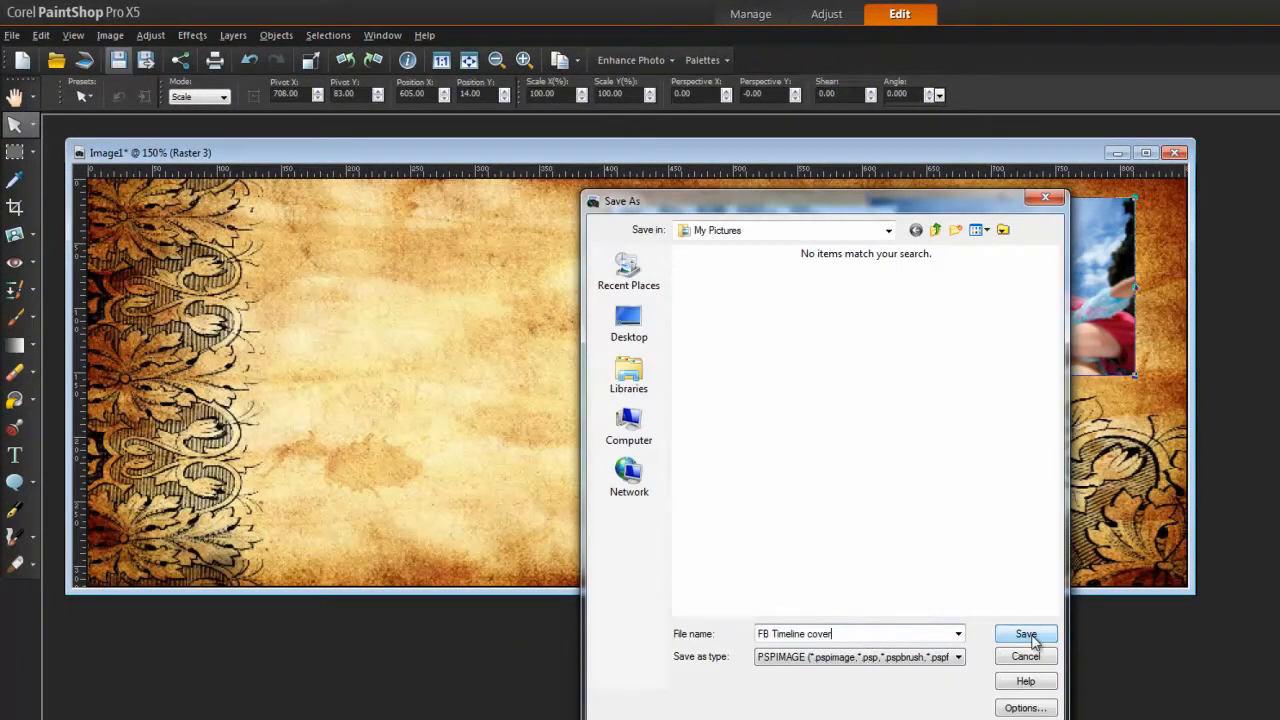
left_click(1029, 636)
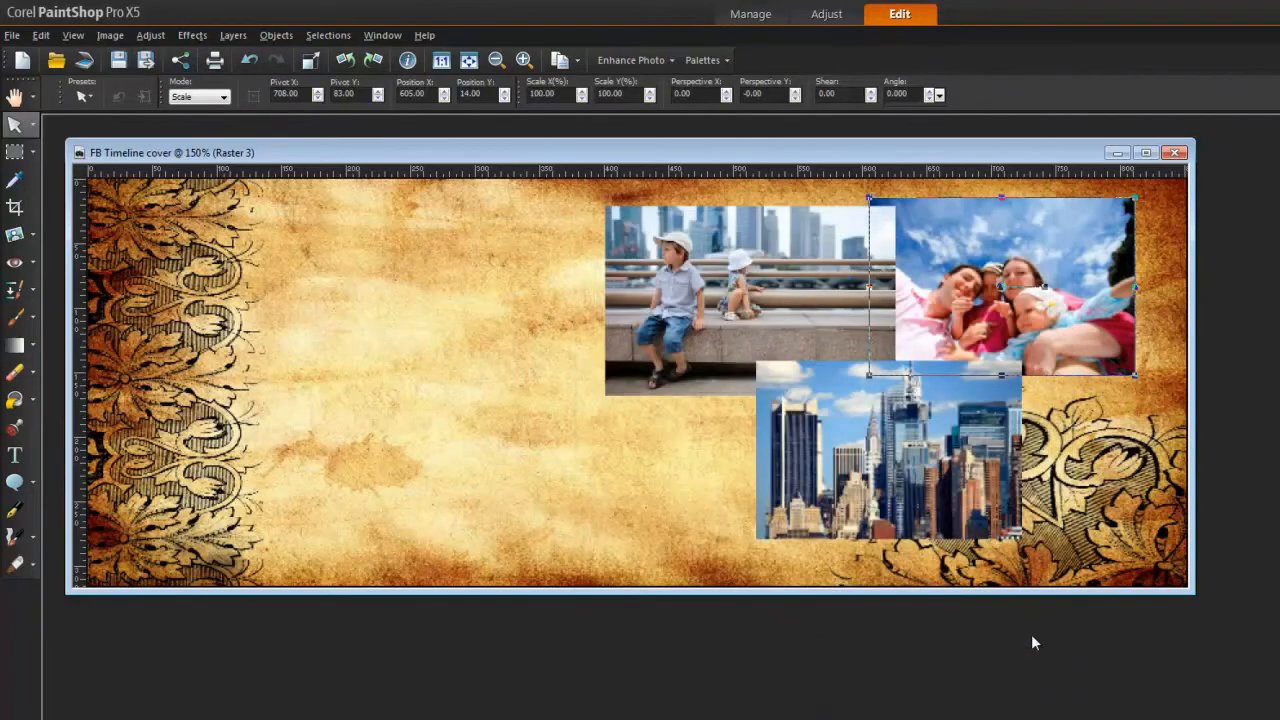
Add the black-edged Daguerreotype picture frame around the kids photo, framing only the current layer and outside of the image
left_click(747, 320)
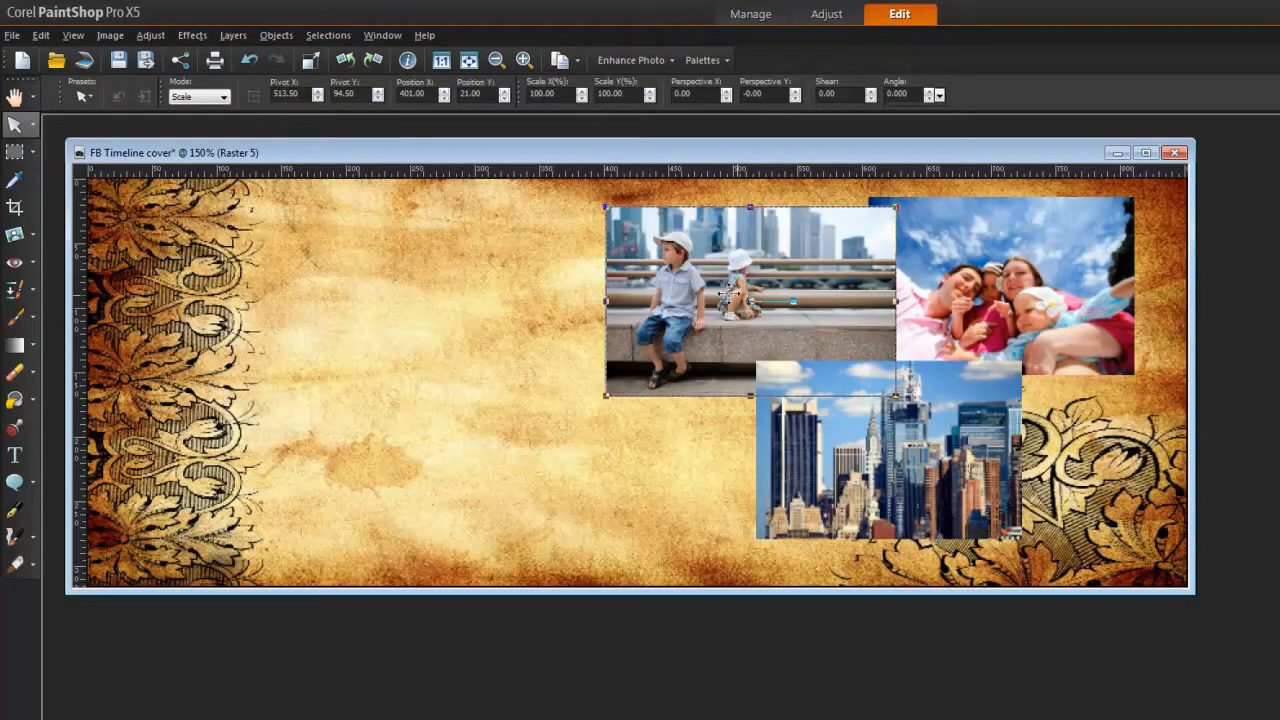
left_click(126, 38)
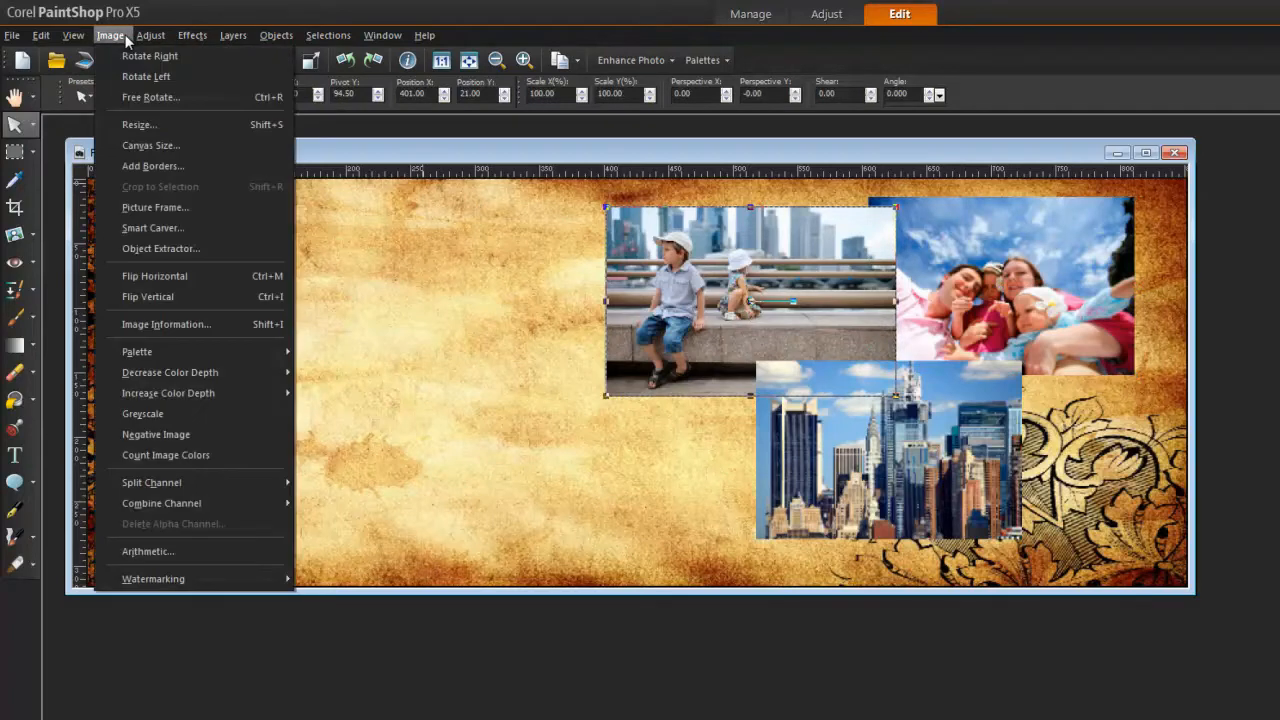
left_click(188, 207)
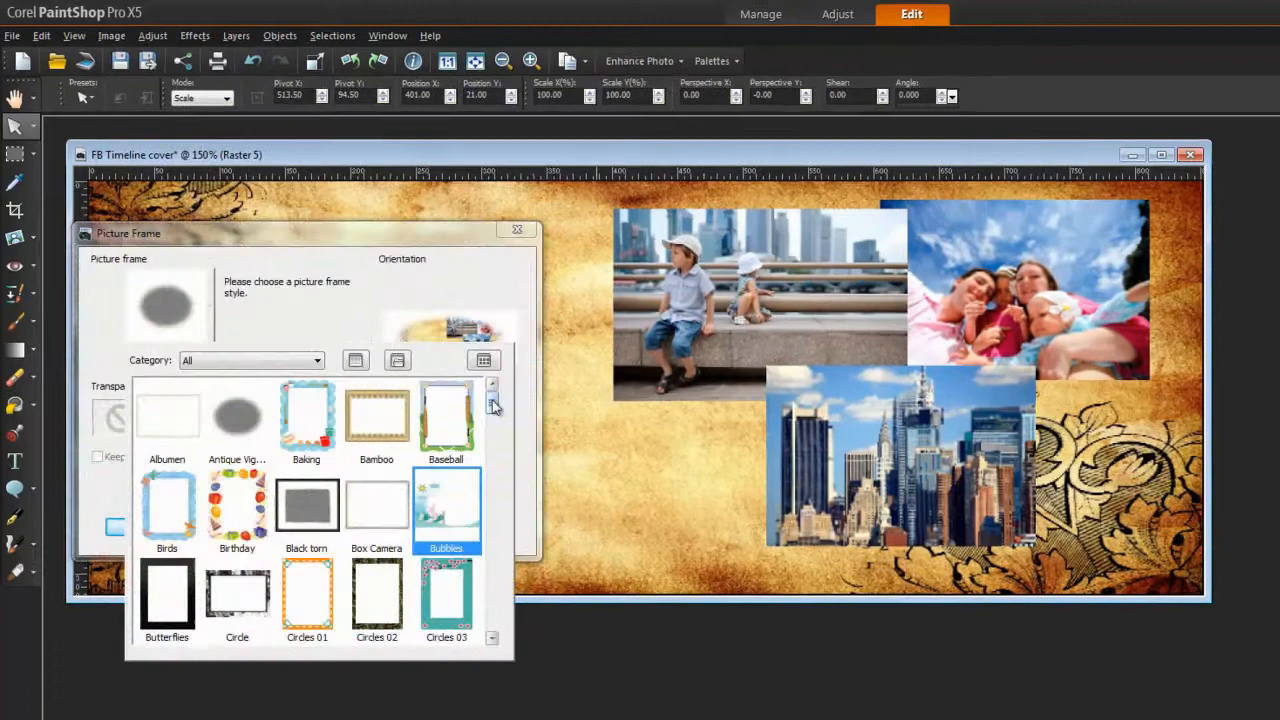
left_click_drag(491, 399, 491, 421)
left_click(346, 467)
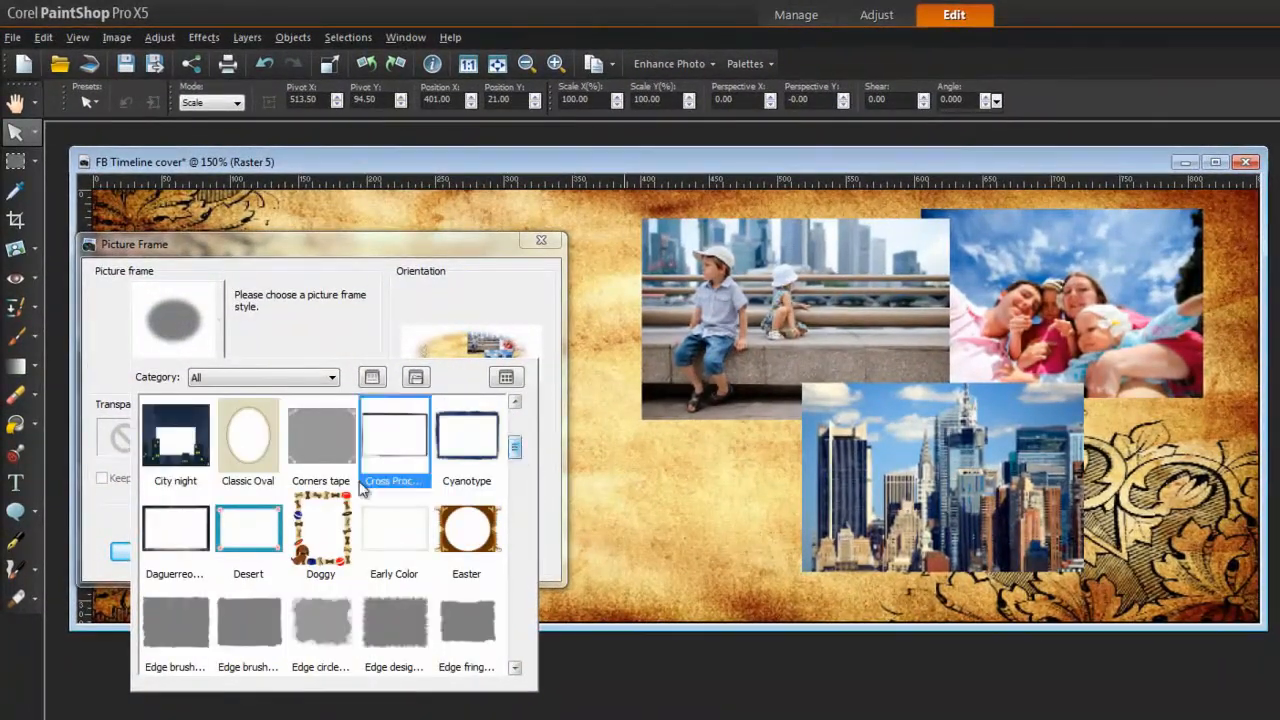
left_click(176, 528)
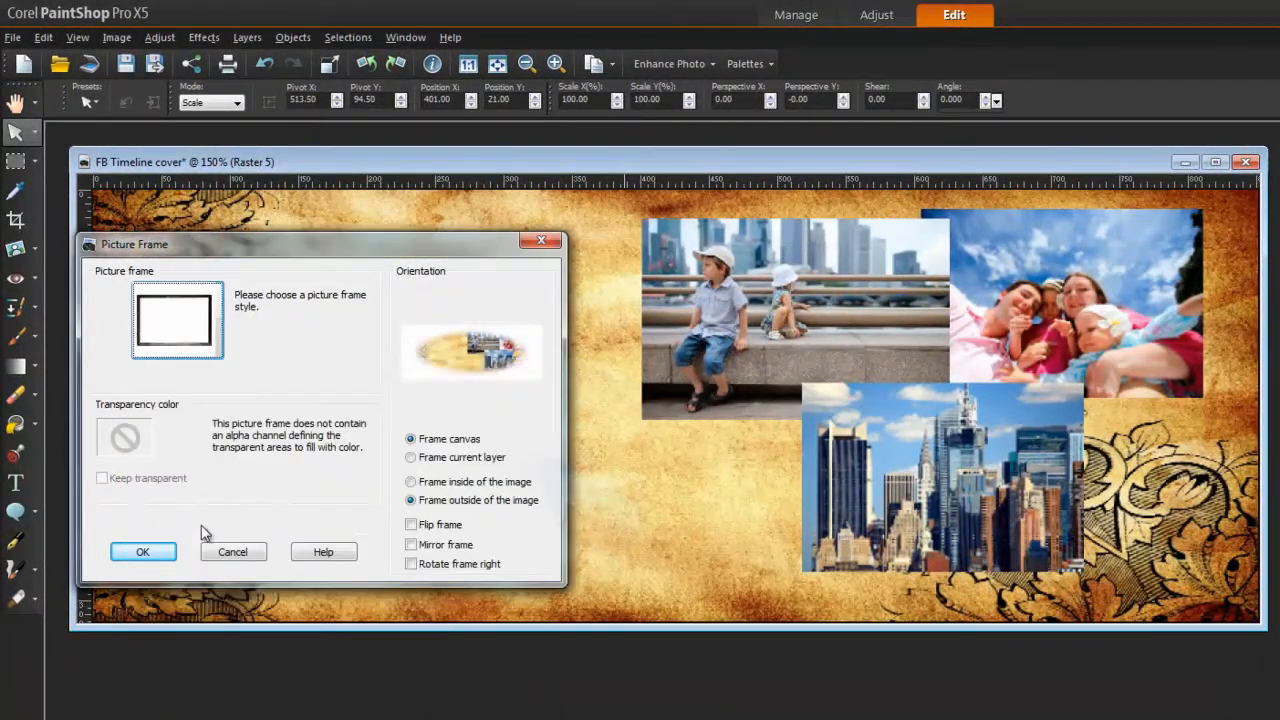
left_click(437, 462)
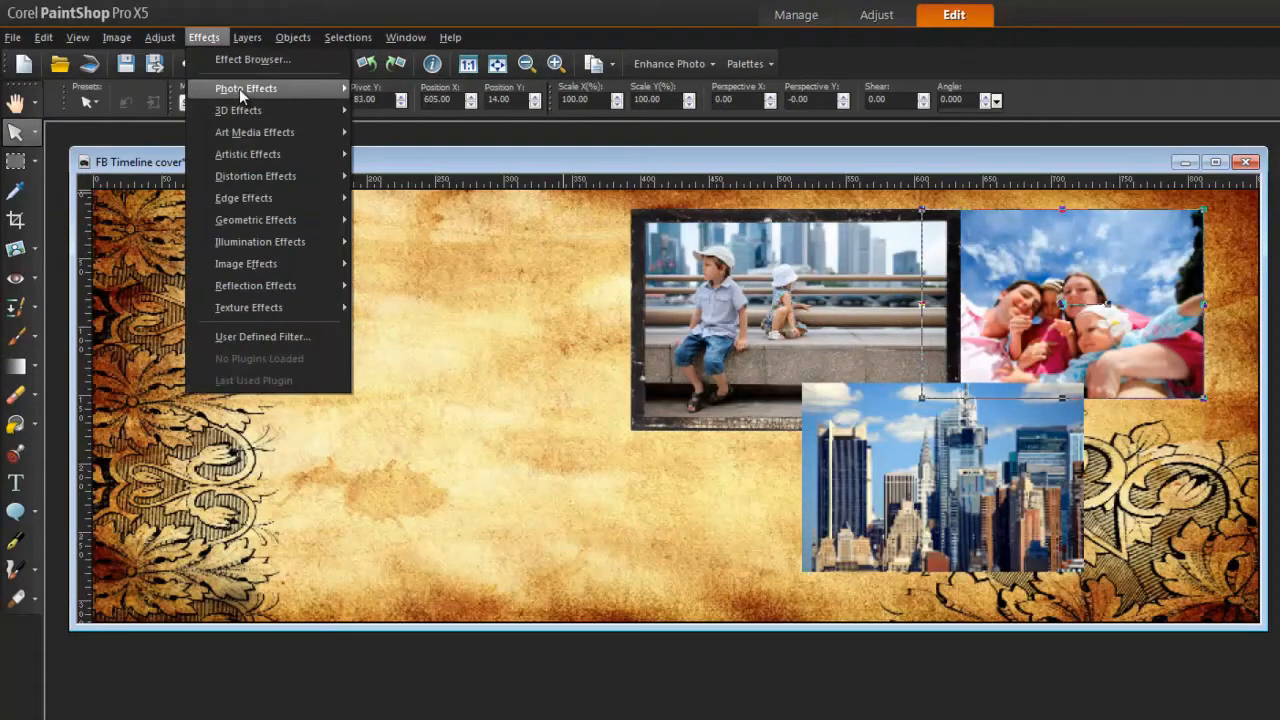
Apply Black and White Film to the family photo with an orange-red filter colour, brightness 45 and clarify 23
mouse_move(239, 88)
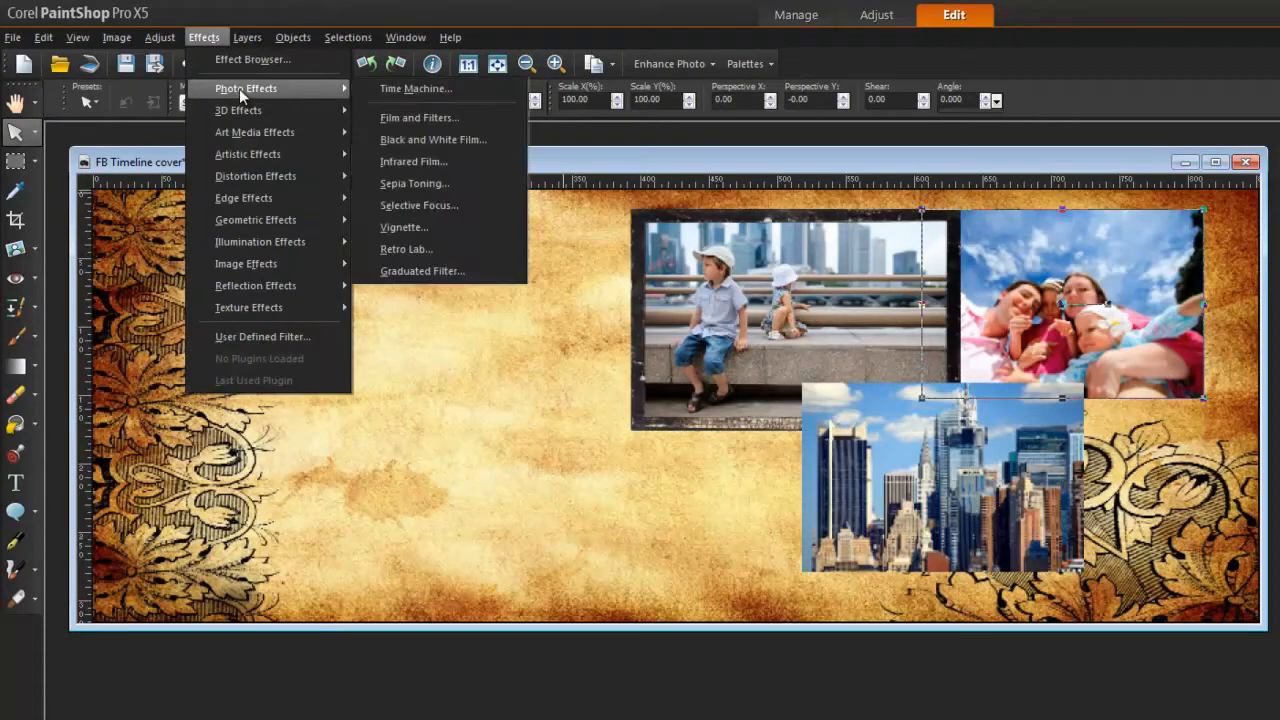
left_click(497, 139)
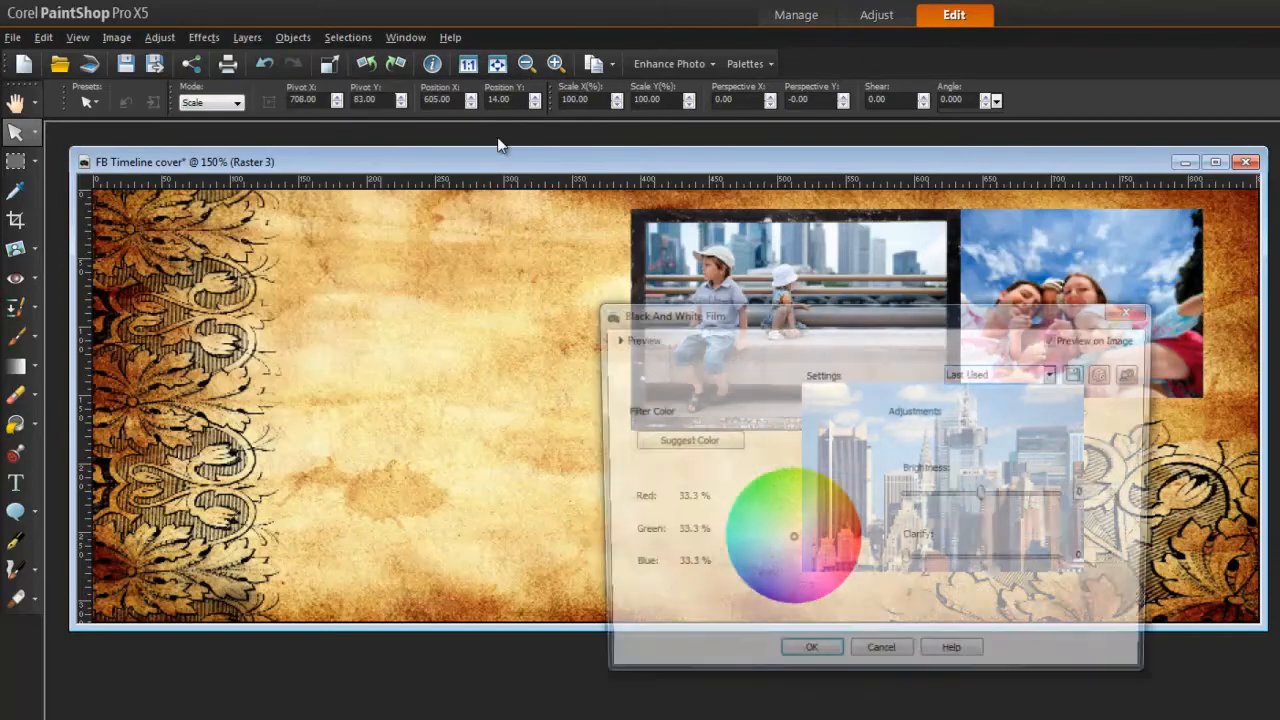
left_click_drag(760, 320, 484, 308)
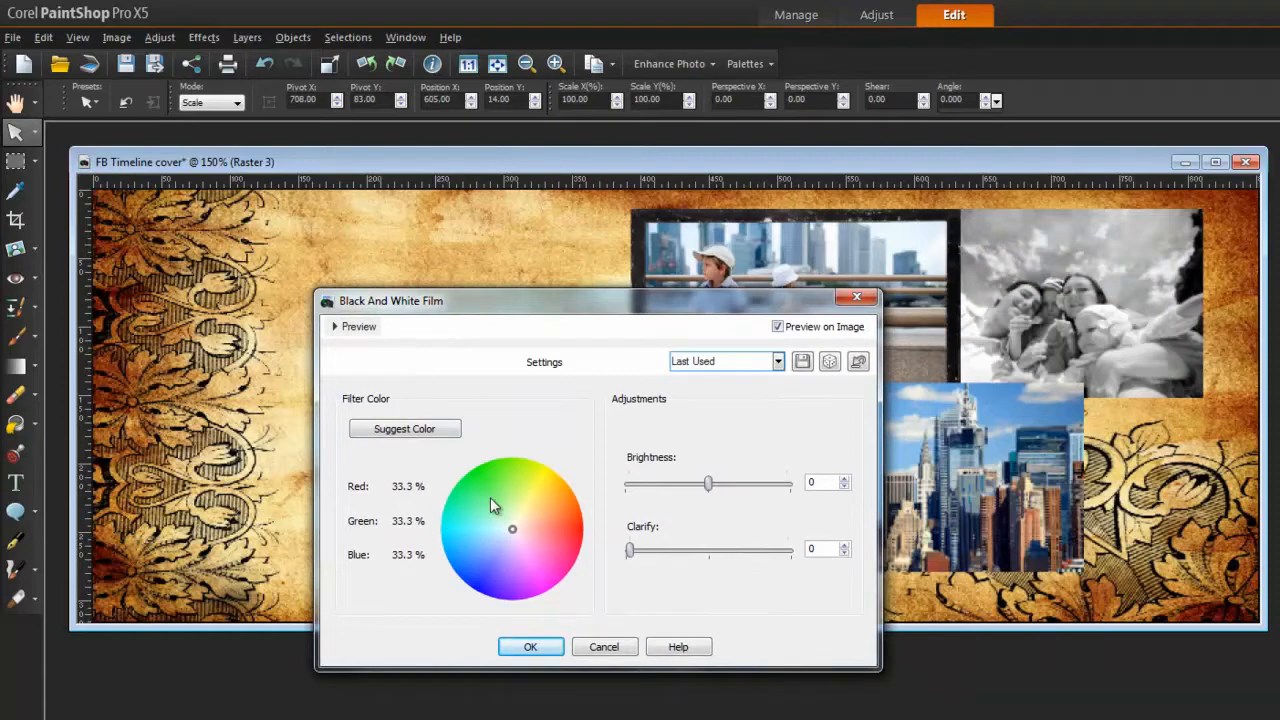
left_click(497, 469)
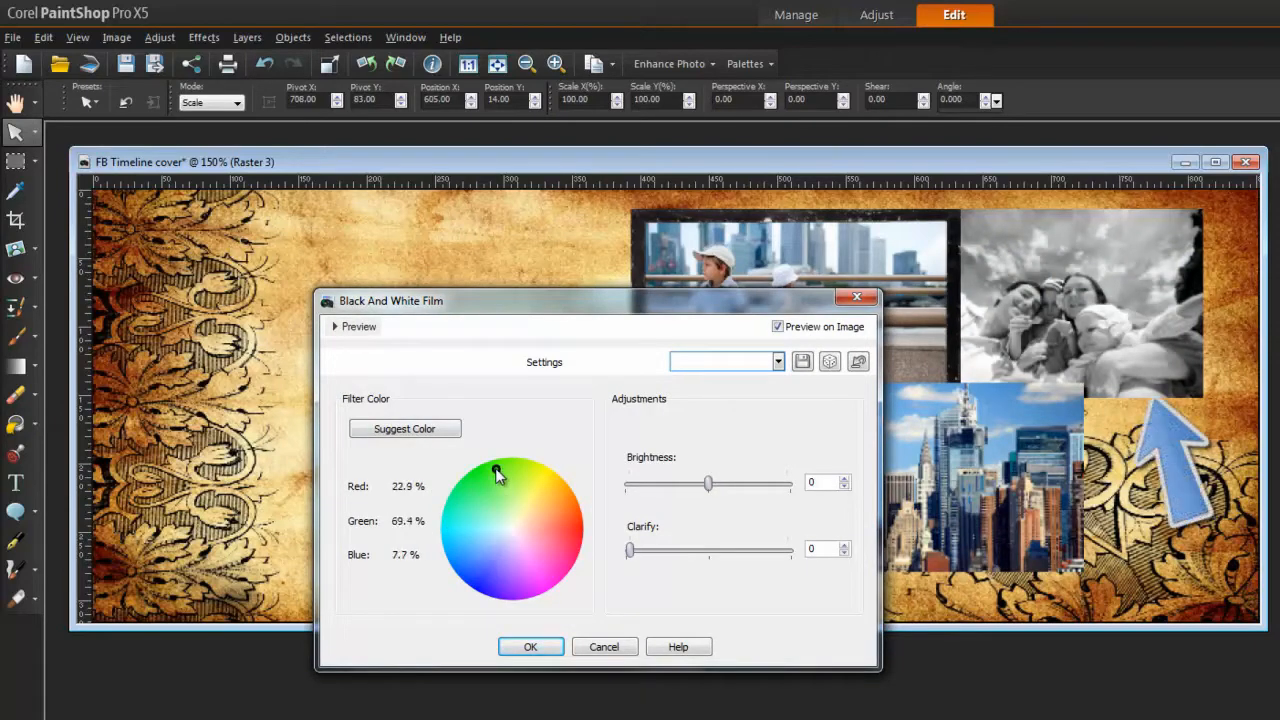
left_click(531, 592)
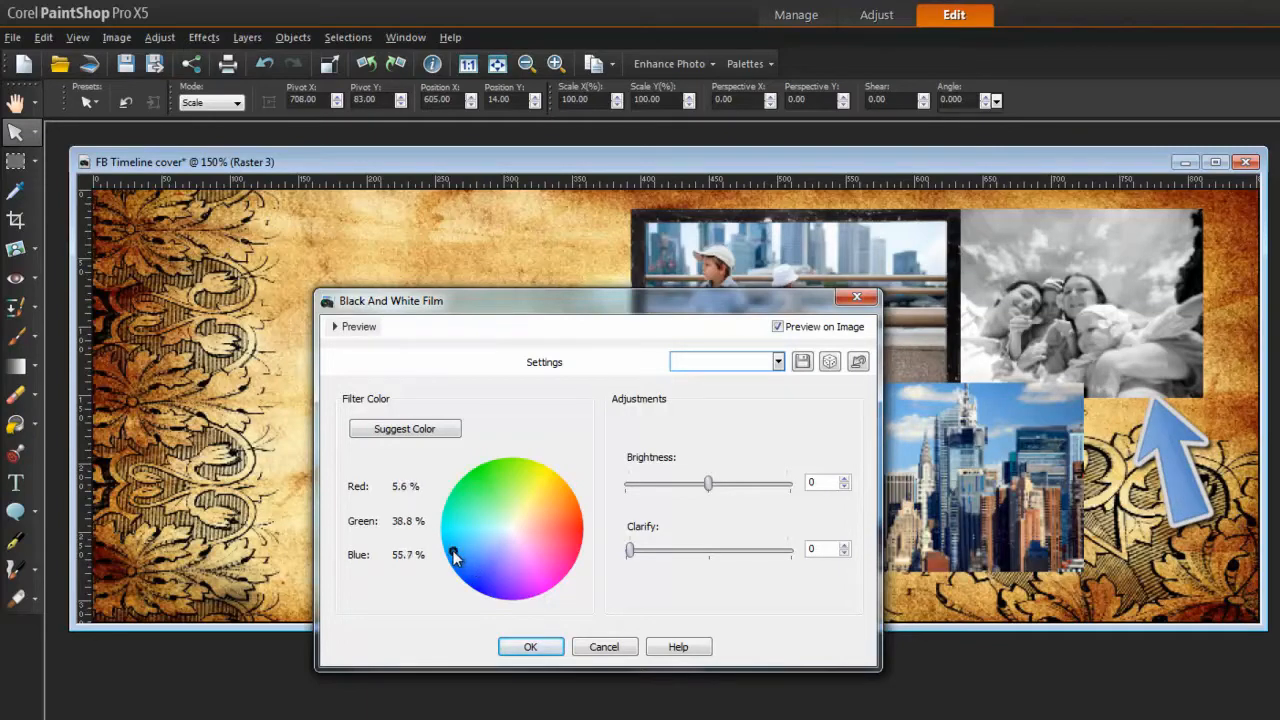
left_click(572, 505)
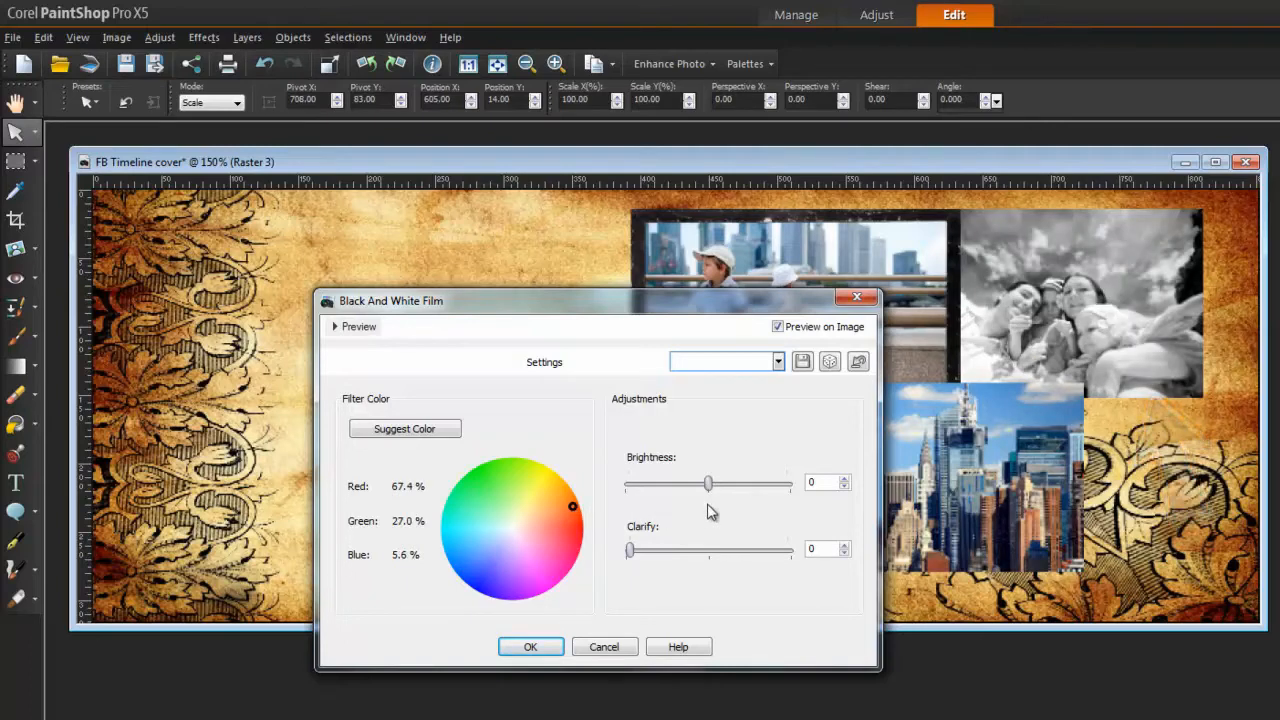
left_click_drag(718, 489, 742, 485)
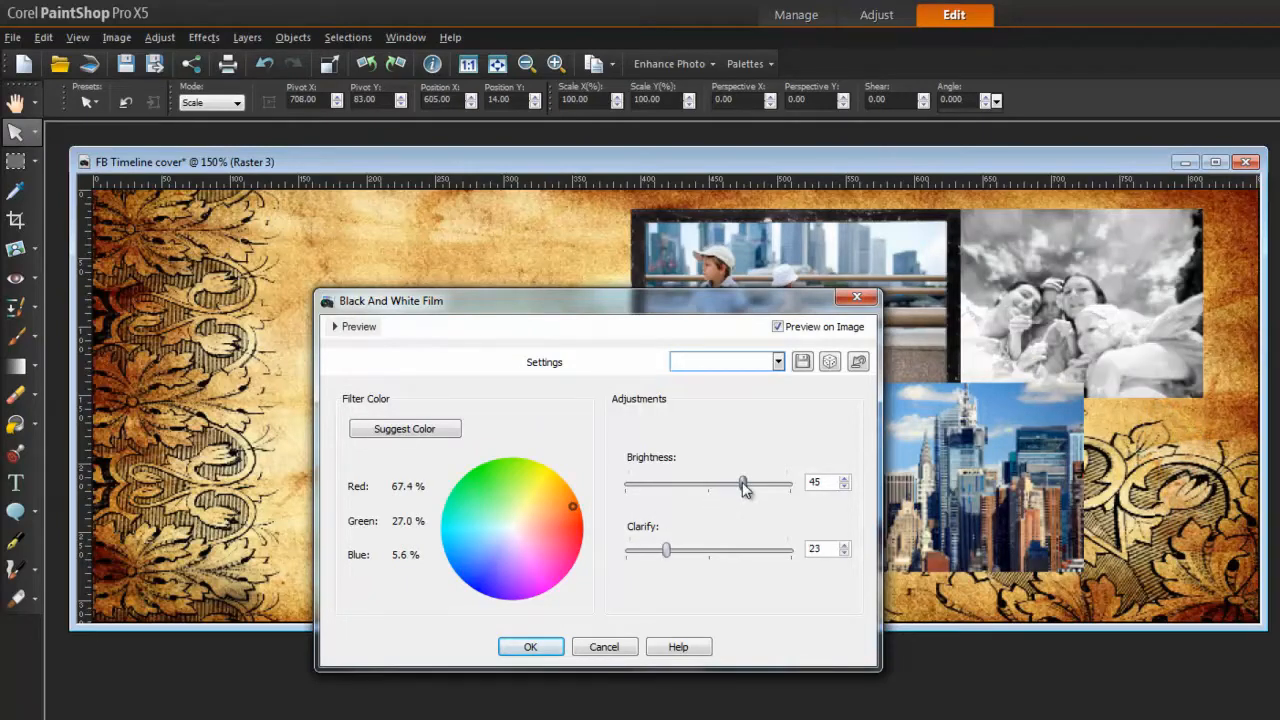
left_click(551, 646)
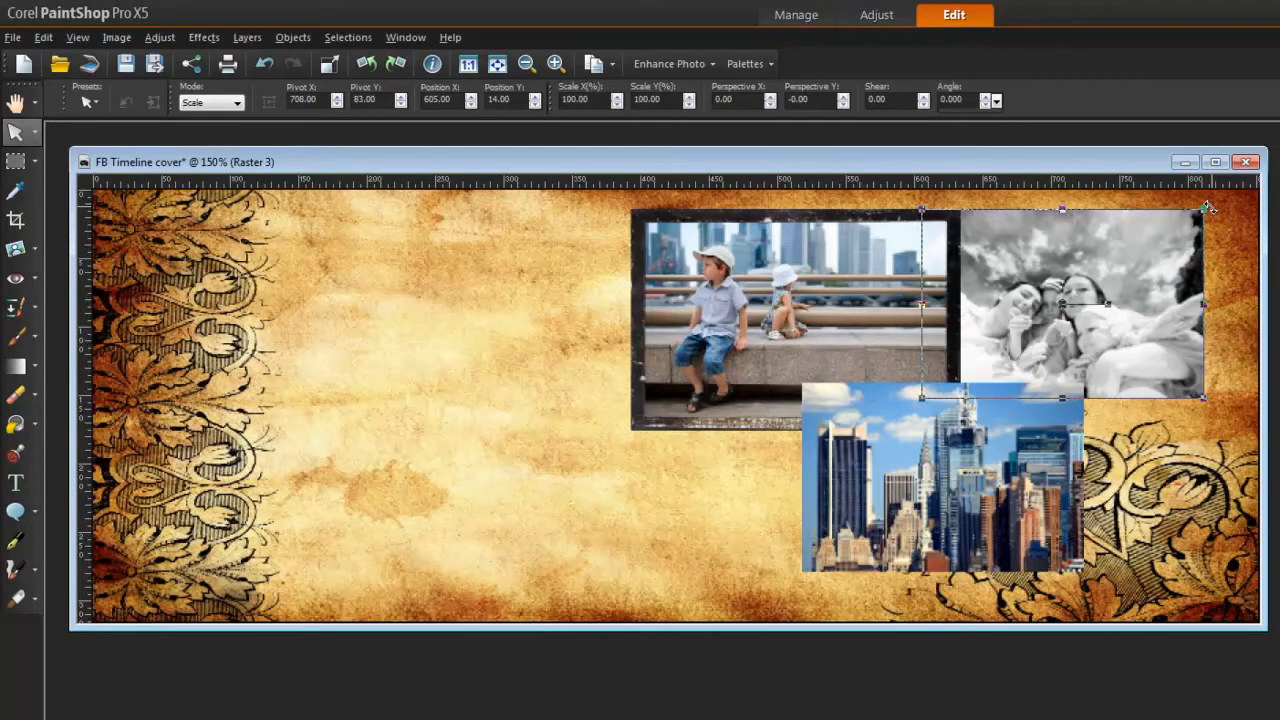
Tilt the family photo counterclockwise to an angle of about 348 degrees and shift it to about X 610, Y -1
left_click_drag(1208, 207, 1168, 196)
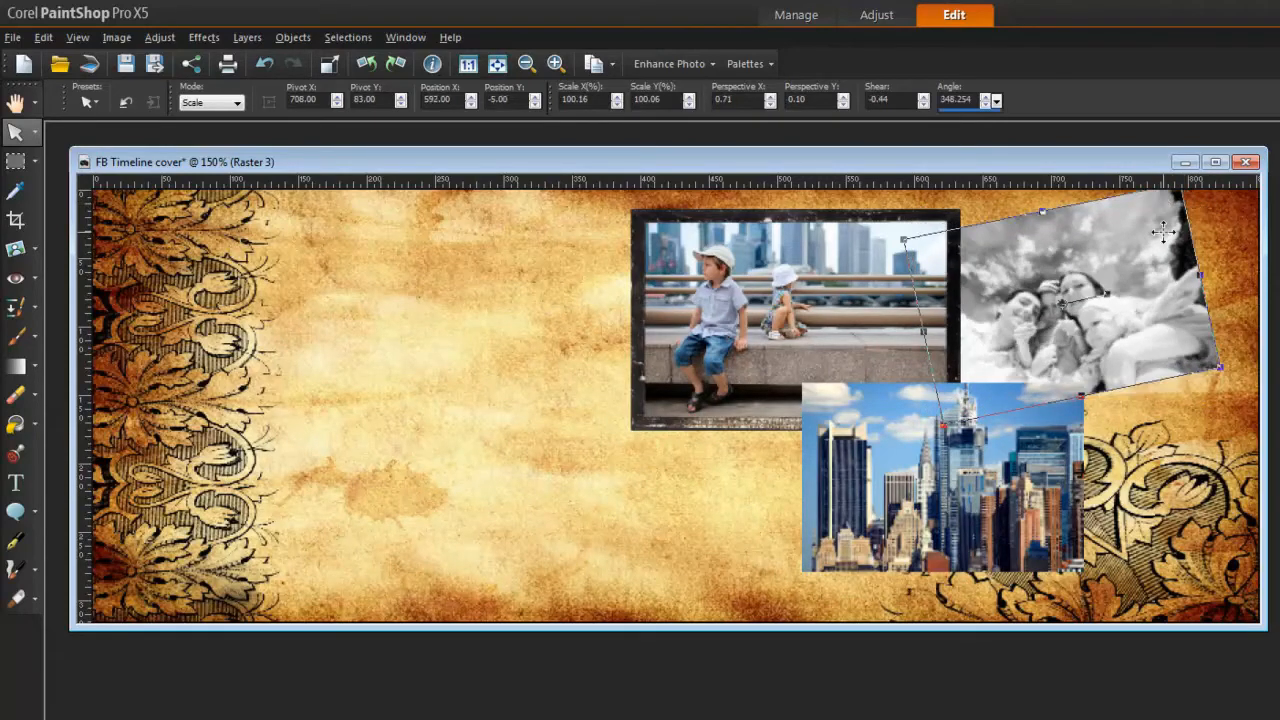
left_click_drag(1153, 317, 1178, 323)
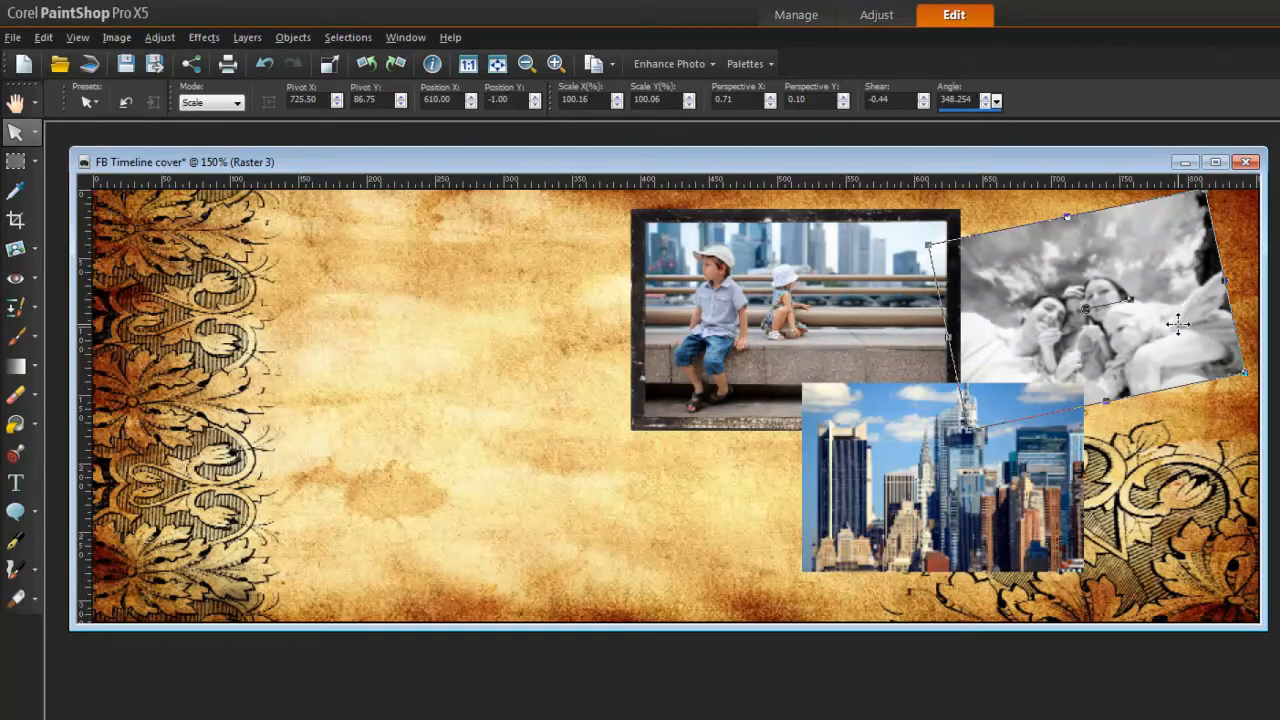
Apply the Retro Lab effect to the cityscape photo using the Hue -180 preset
left_click(204, 37)
mouse_move(240, 90)
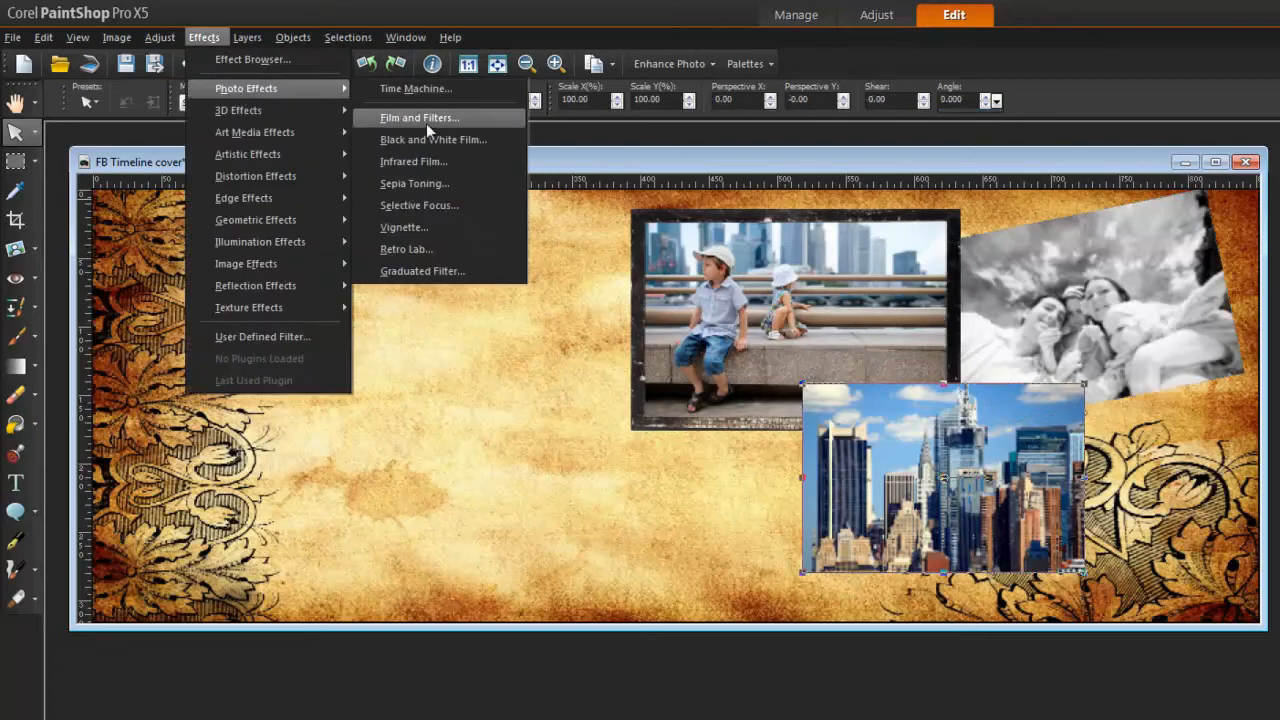
left_click(488, 248)
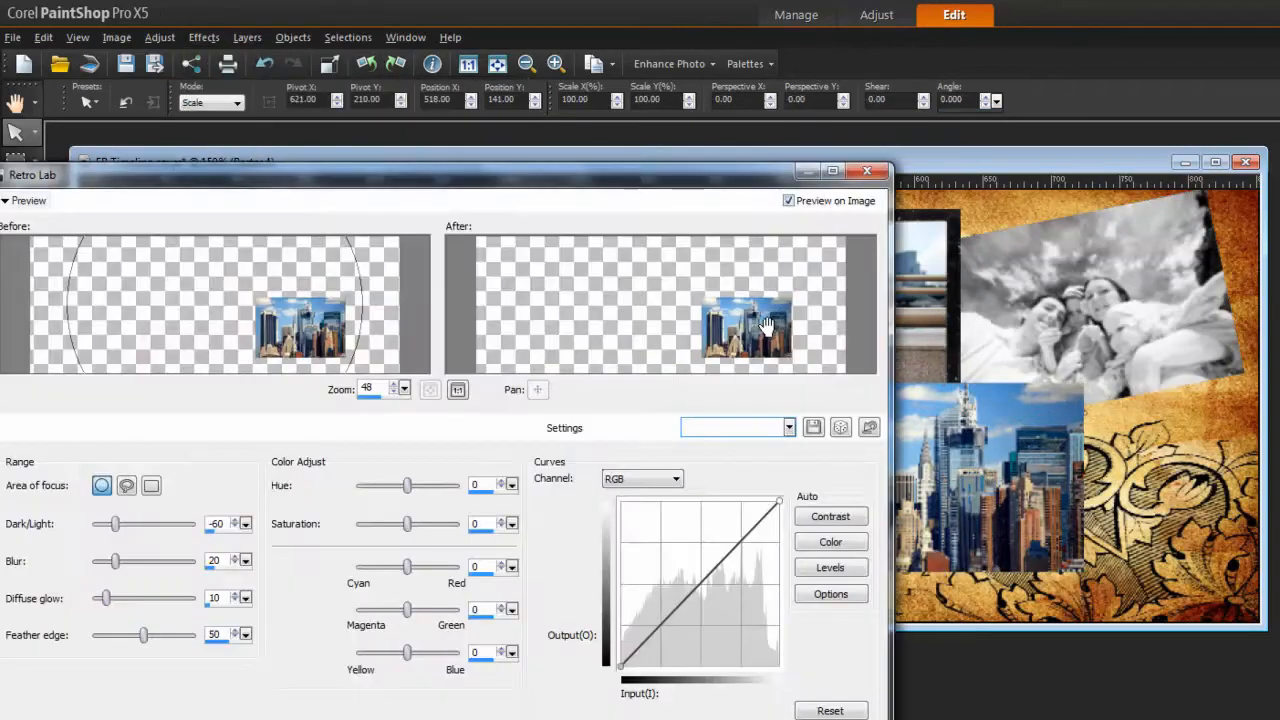
left_click(789, 427)
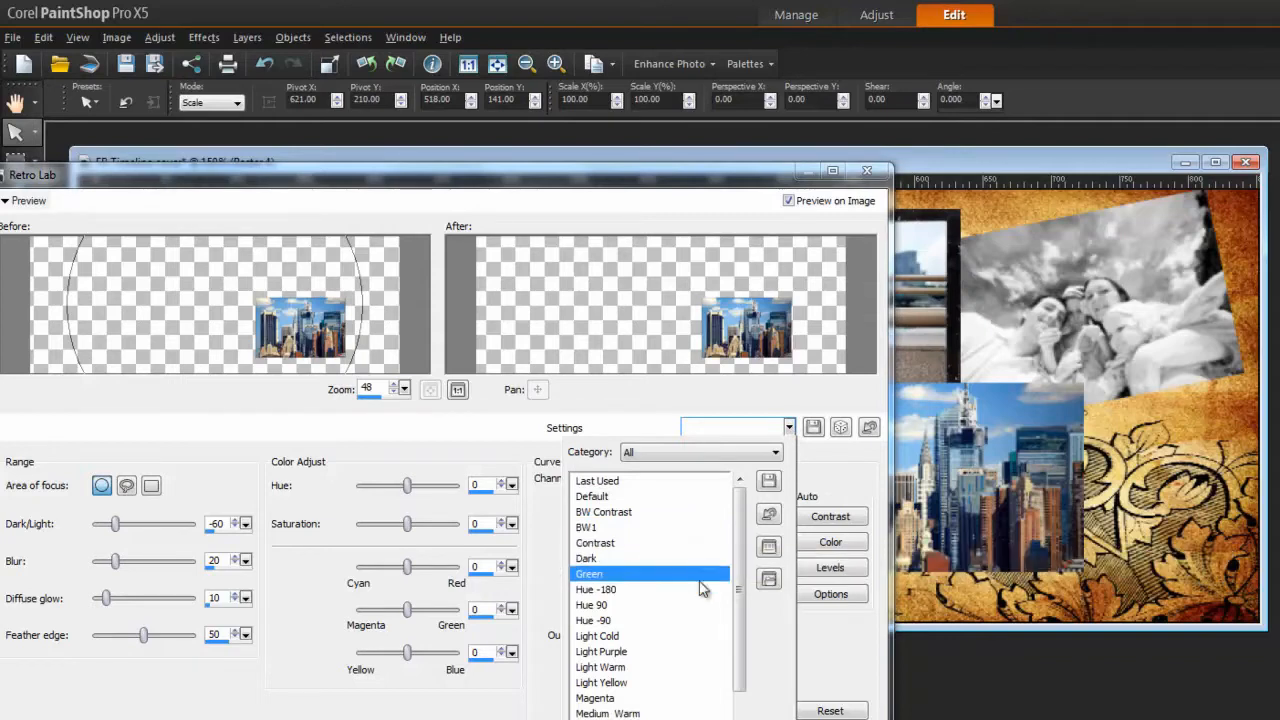
left_click(650, 590)
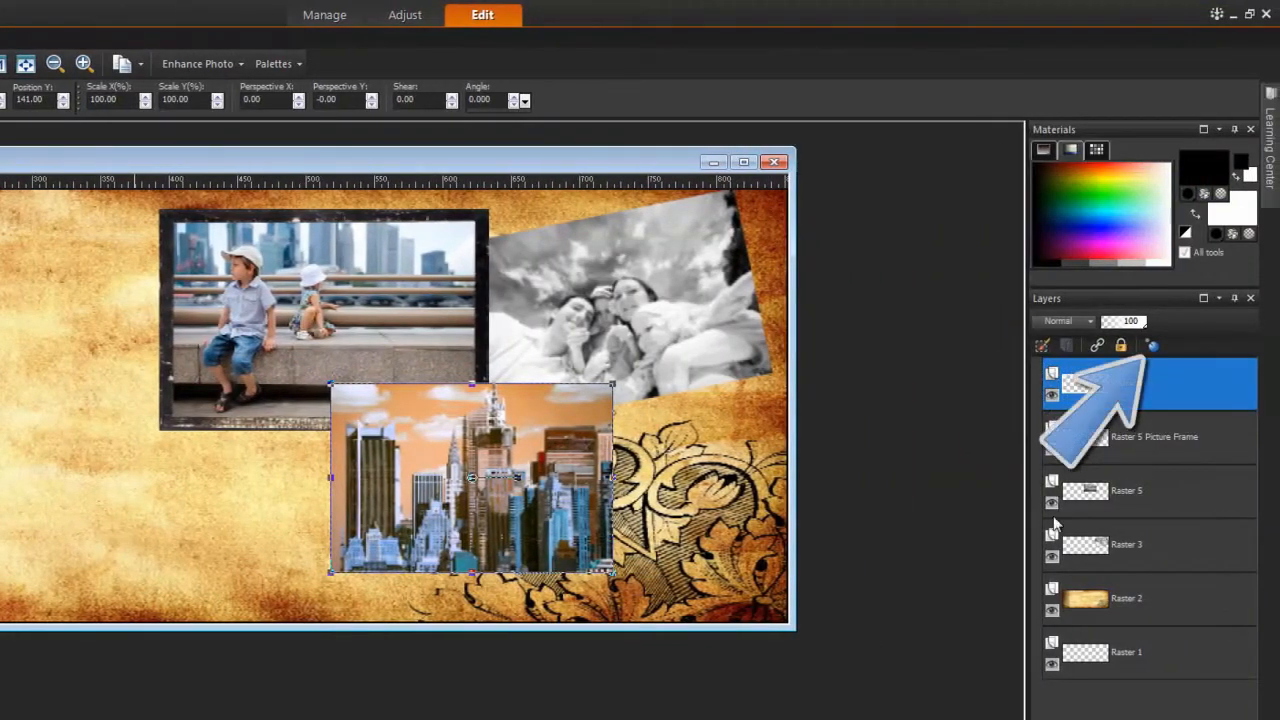
Add a drop shadow layer style to the cityscape, size 20 and opacity 80, nearly centred at about X 0.04, Y -0.04
left_click(1155, 346)
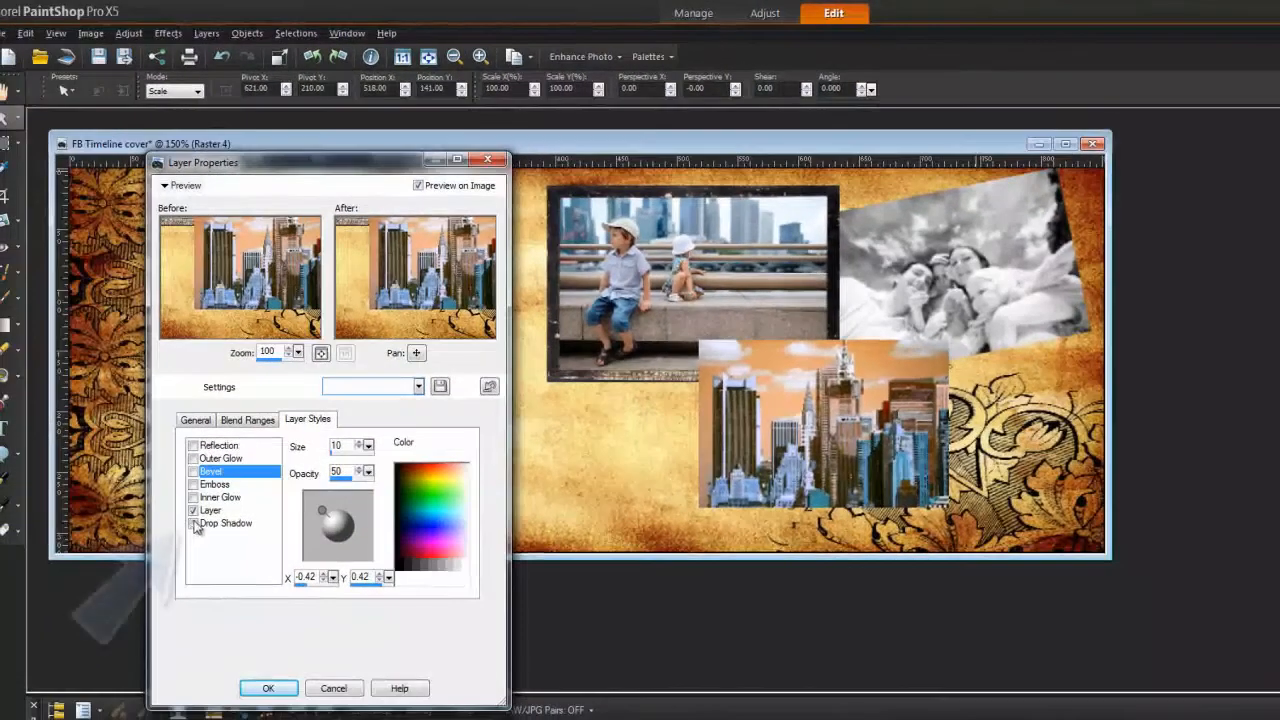
left_click(194, 523)
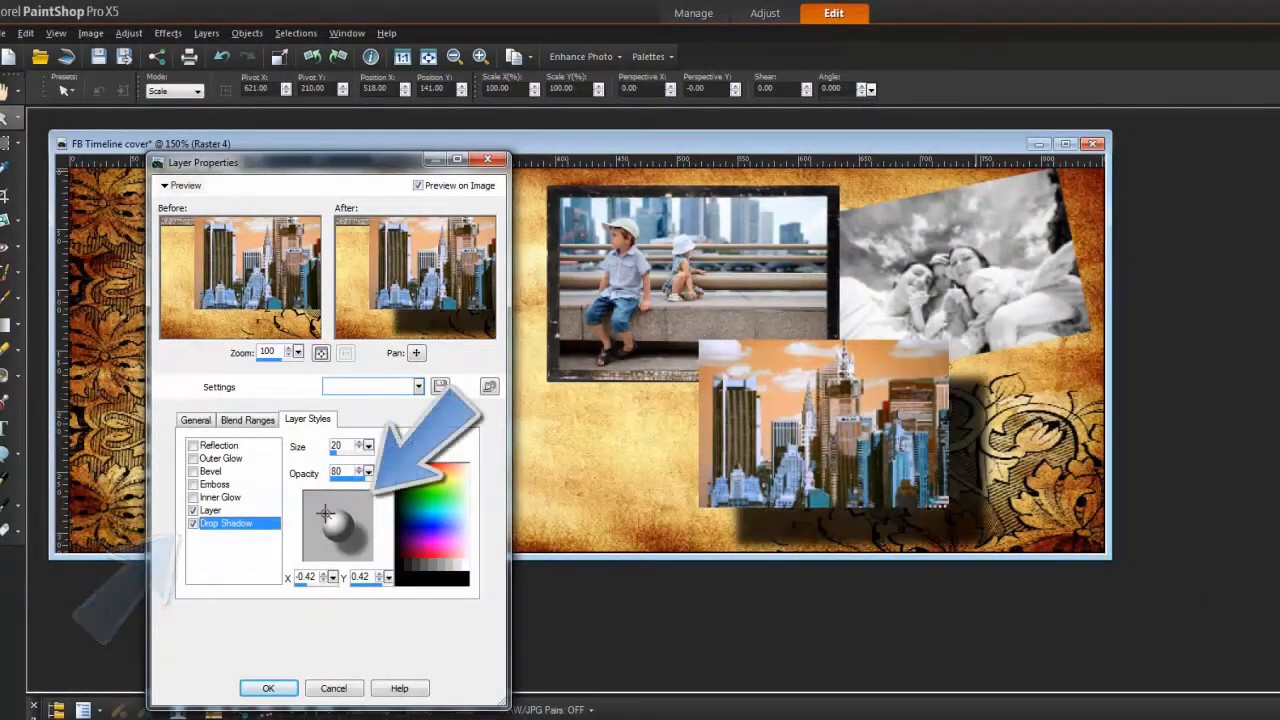
left_click_drag(325, 514, 338, 527)
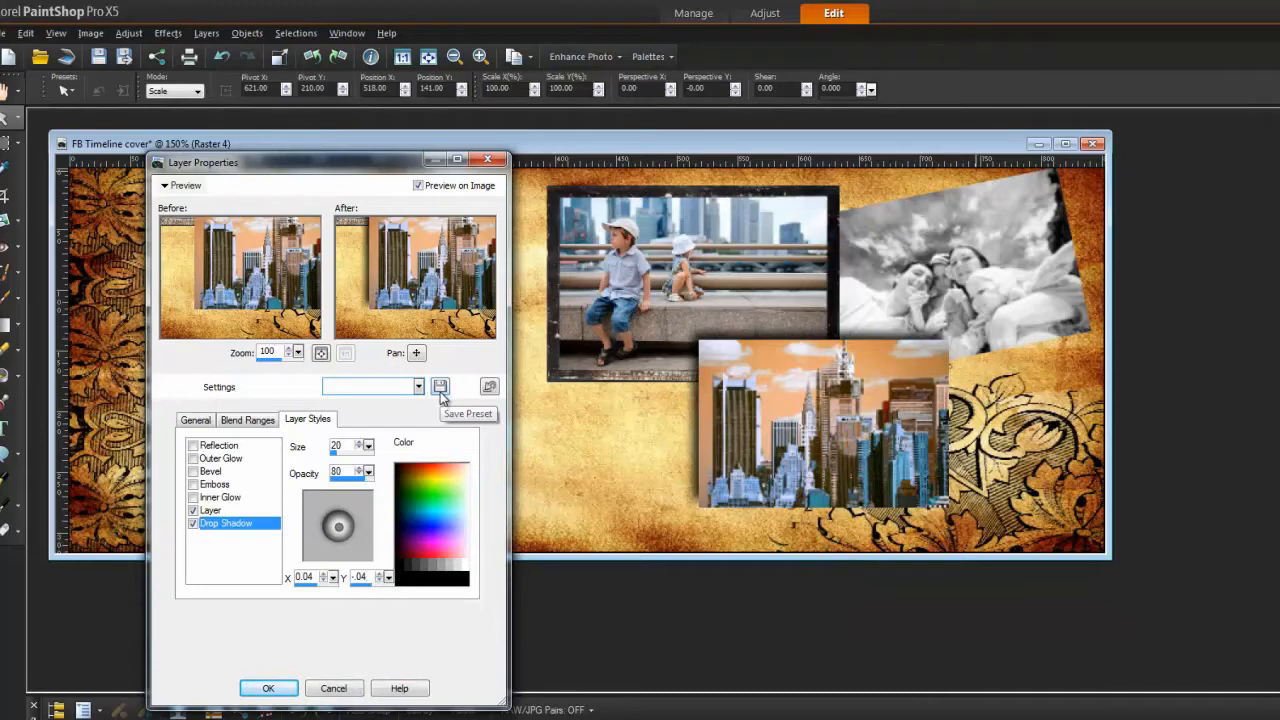
Save the drop shadow settings as a preset named FB Cover shadow and apply them to the cityscape layer
left_click(440, 387)
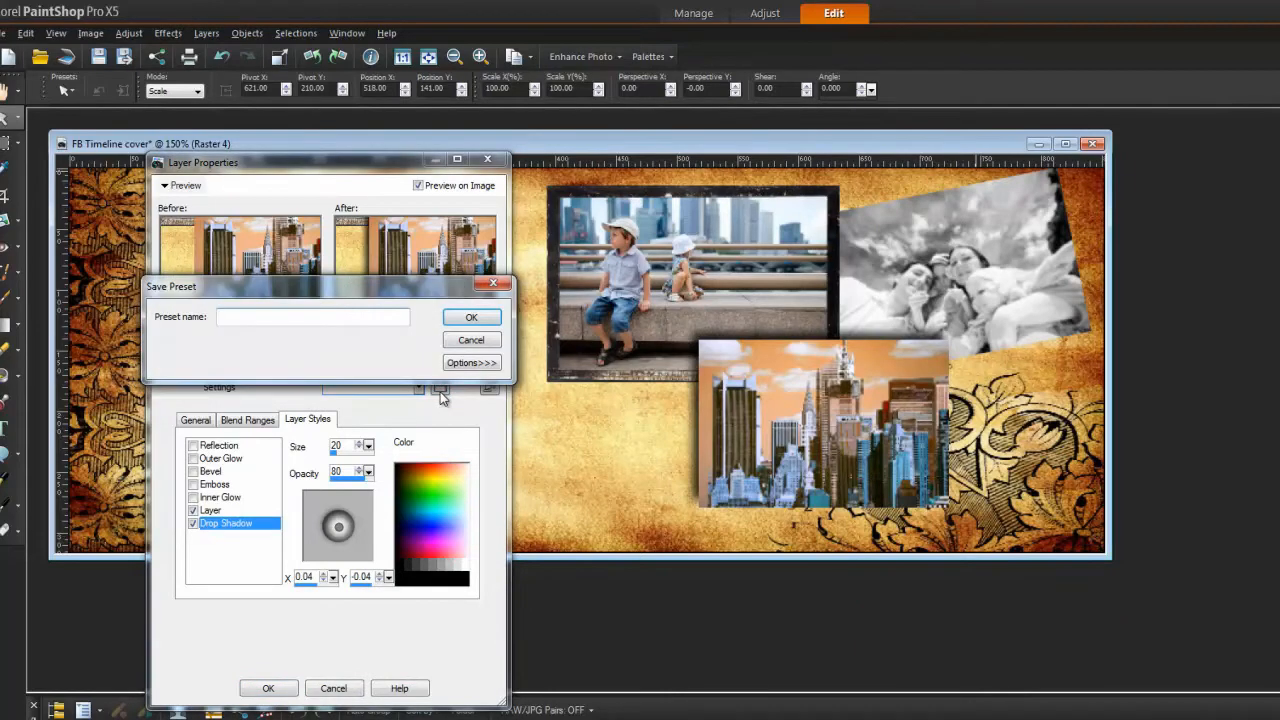
type("FB Cover shadow")
left_click(471, 317)
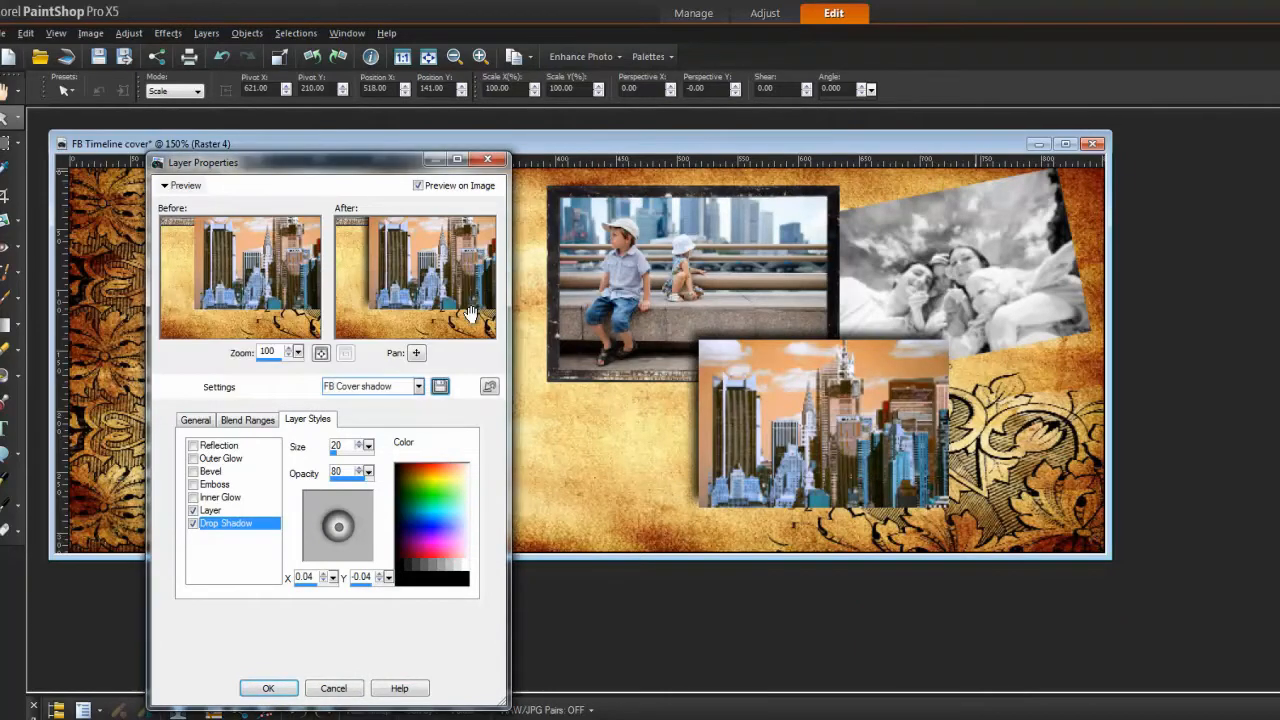
left_click(268, 688)
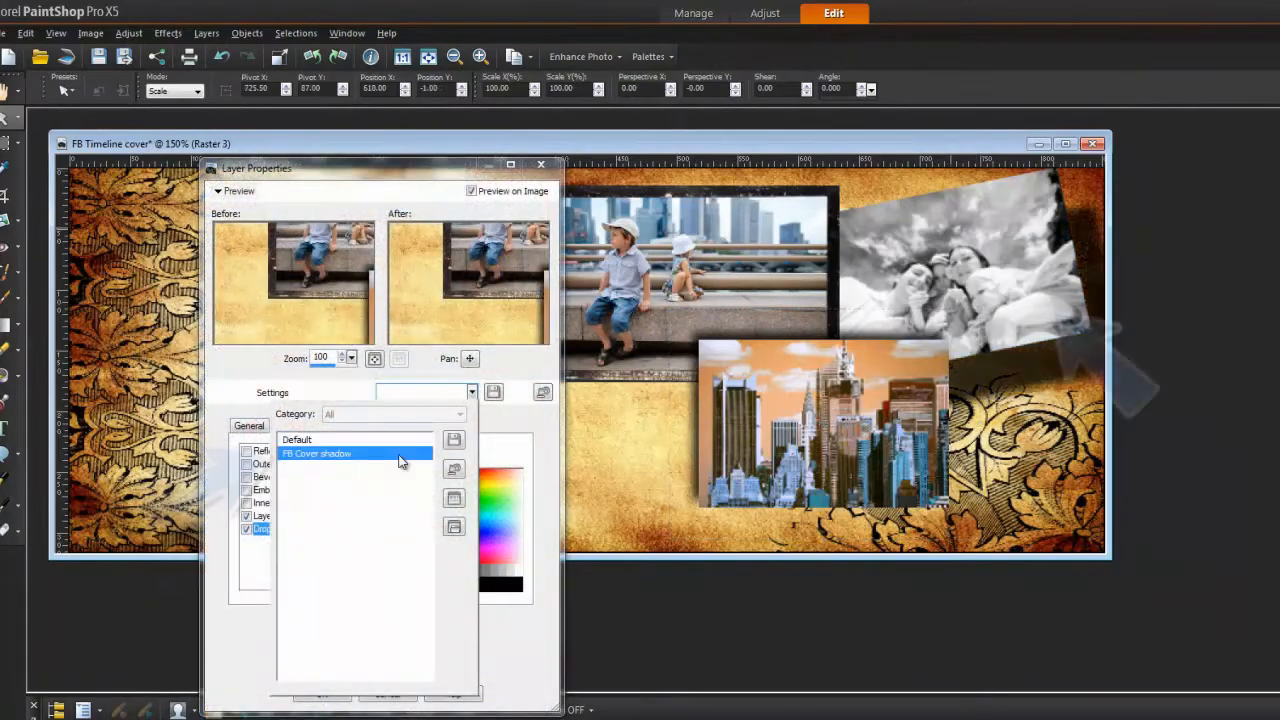
Apply the FB Cover shadow preset to the black-and-white family photo layer
left_click(400, 456)
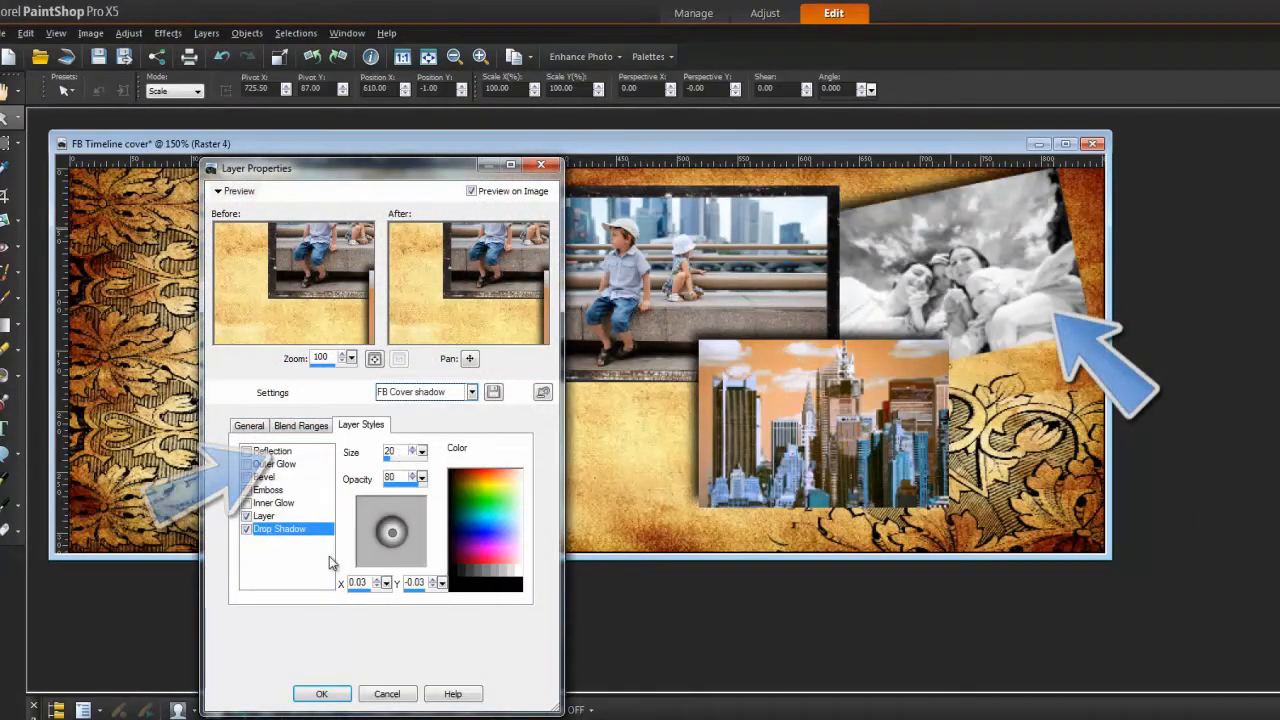
left_click(316, 694)
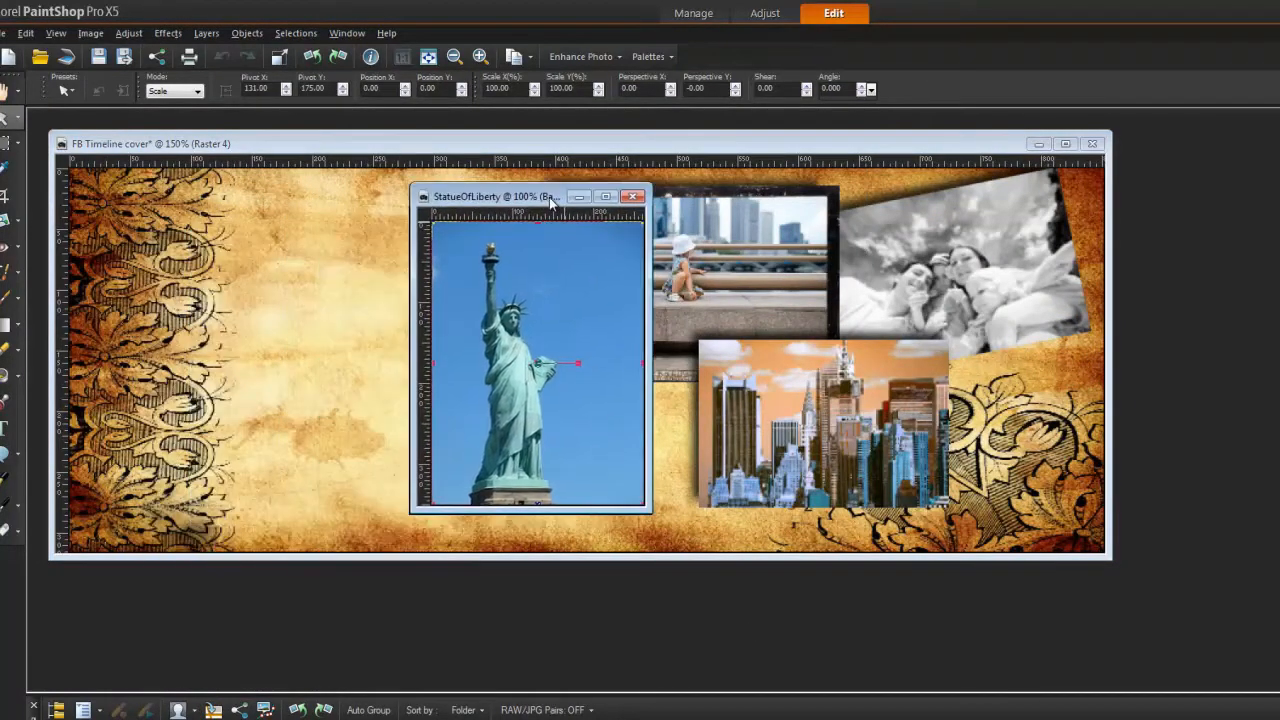
Enlarge the StatueOfLiberty image window to leave empty space around the picture, and reposition it over the banner
left_click_drag(549, 197, 599, 169)
left_click_drag(694, 481, 808, 610)
left_click_drag(664, 169, 566, 175)
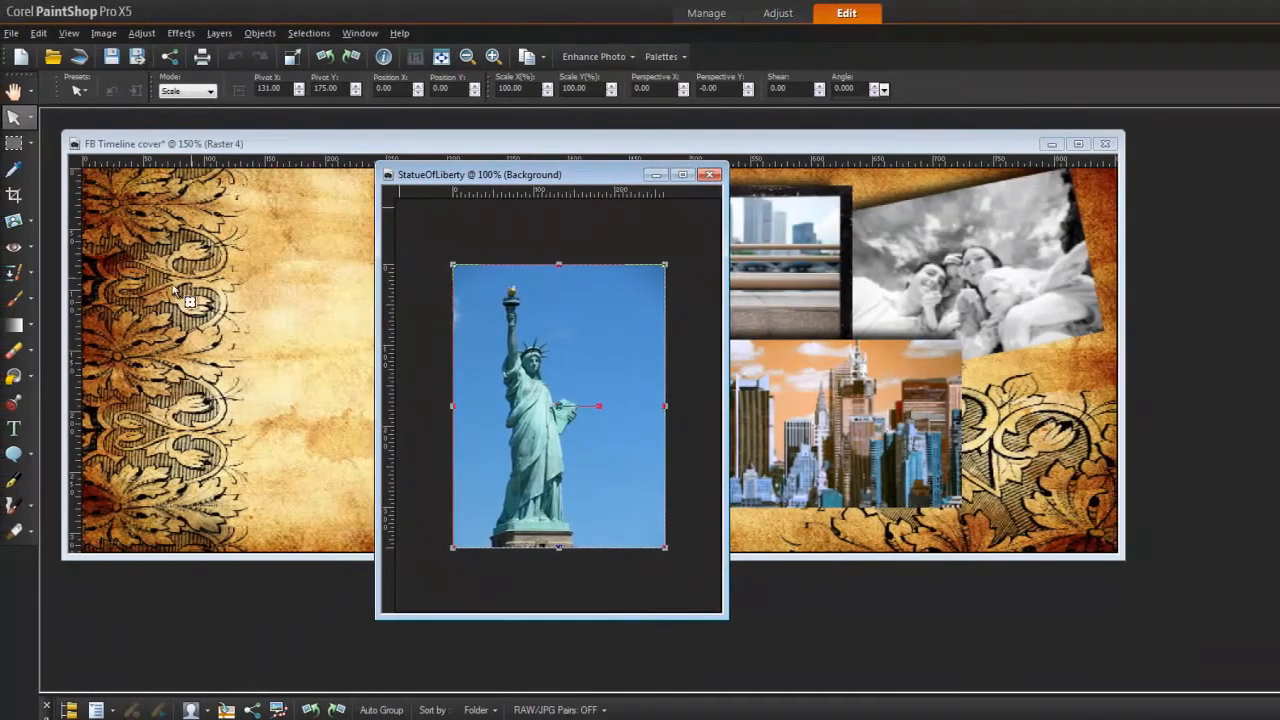
Erase the blue sky around the Statue of Liberty with the Background Eraser at a brush size of 108
left_click(30, 354)
left_click(100, 376)
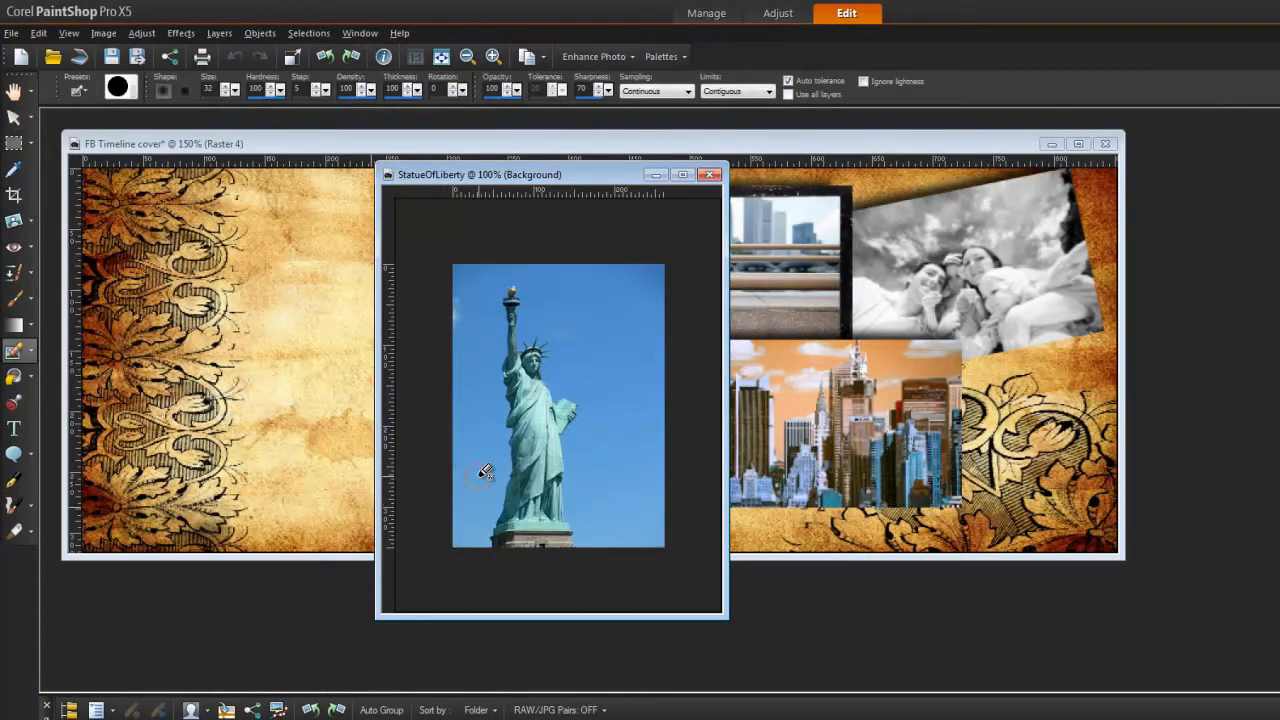
left_click_drag(479, 497, 479, 539)
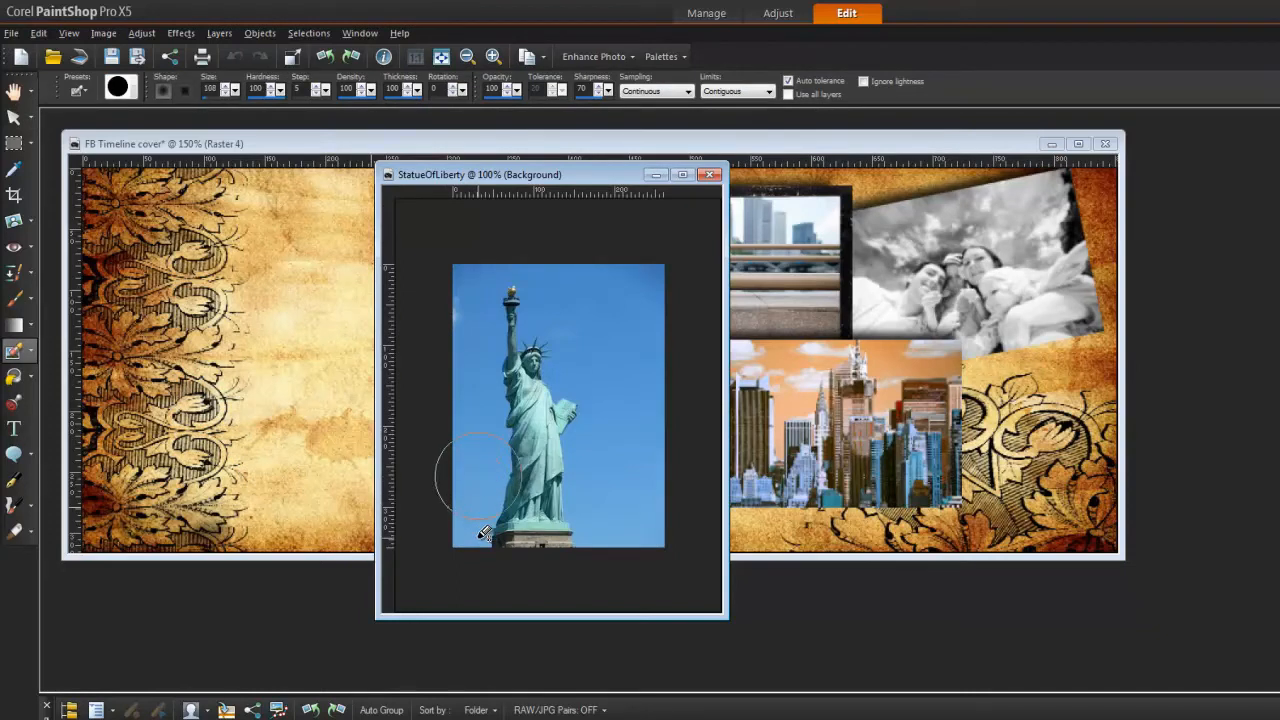
left_click(480, 521)
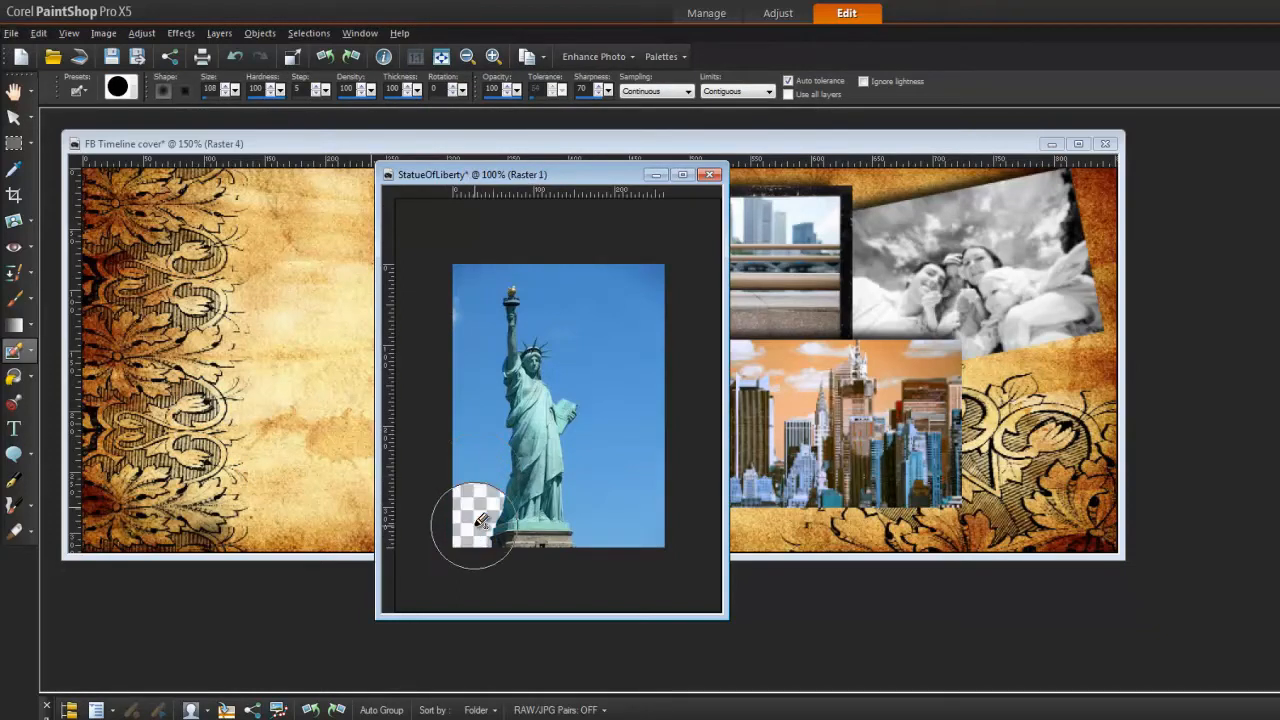
mouse_move(480, 521)
left_mouse_down()
mouse_move(487, 405)
mouse_move(458, 284)
mouse_move(483, 266)
mouse_move(476, 288)
mouse_move(512, 272)
mouse_move(533, 313)
mouse_move(566, 323)
mouse_move(566, 378)
mouse_move(592, 390)
mouse_move(598, 535)
mouse_move(638, 528)
mouse_move(651, 394)
mouse_move(613, 338)
mouse_move(537, 299)
mouse_move(614, 296)
left_mouse_up()
Move the statue to the banner's left edge over the ornamental border and reduce its height to about 91% so it fits
mouse_move(1276, 126)
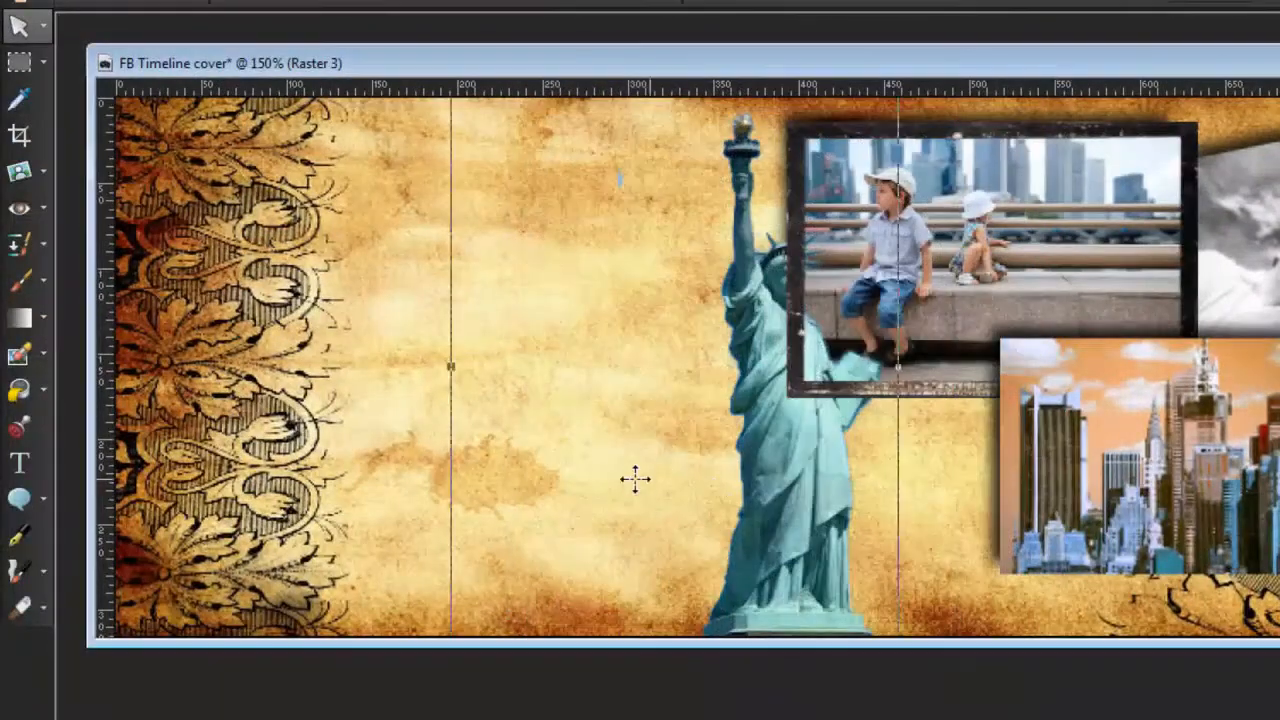
left_click_drag(635, 479, 480, 534)
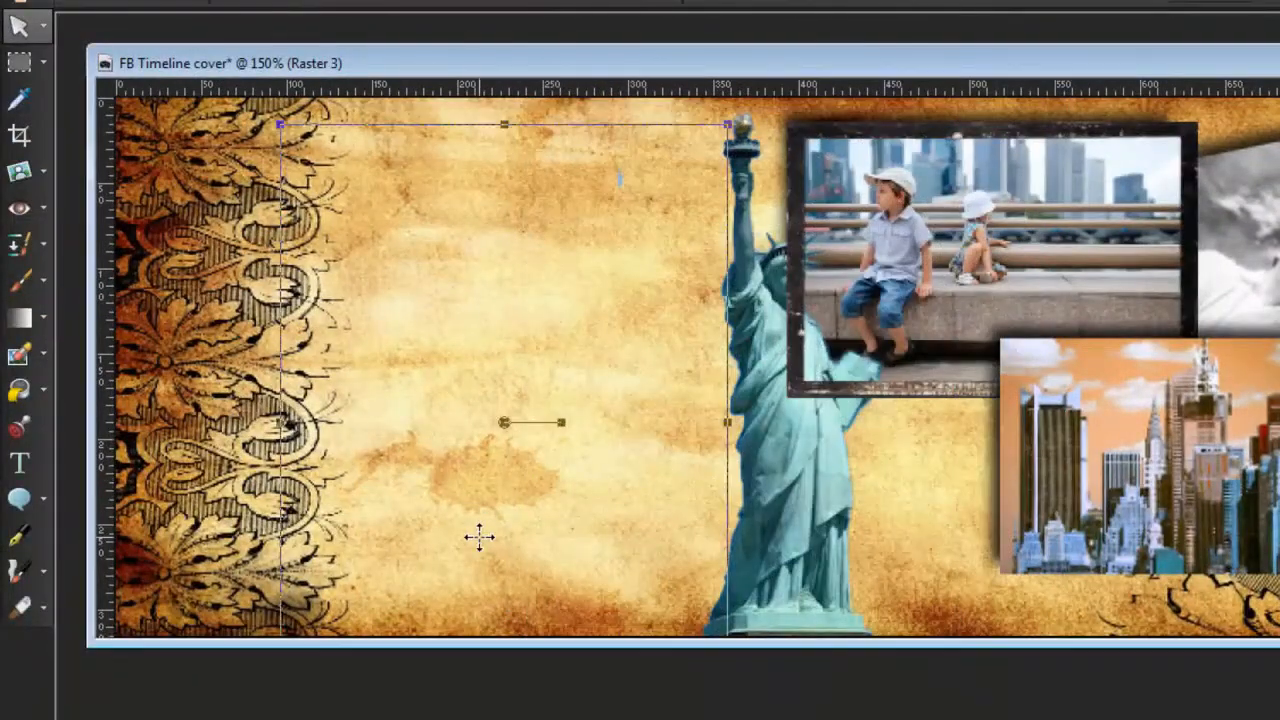
left_click_drag(502, 121, 500, 206)
left_click_drag(480, 503, 256, 399)
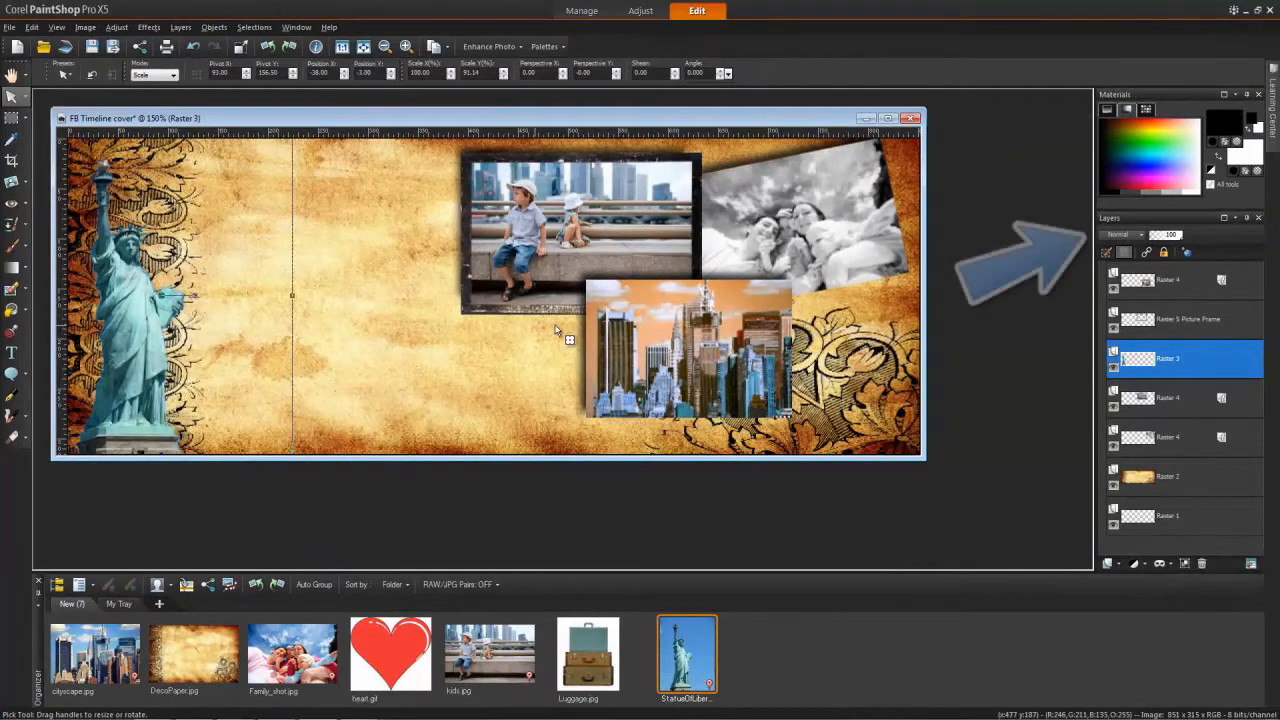
Try the Lighten blend mode on the statue layer, settle on Luminance (Legacy), and lower the layer's opacity
left_click(1142, 235)
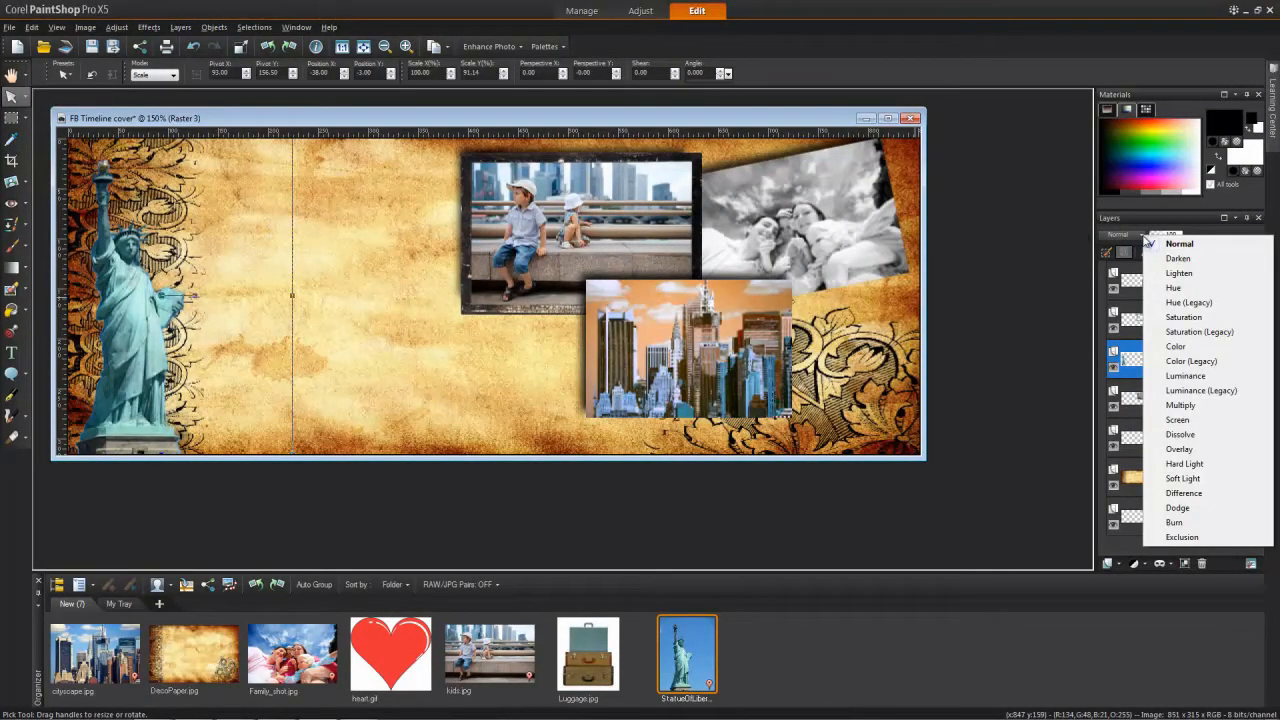
left_click(1180, 275)
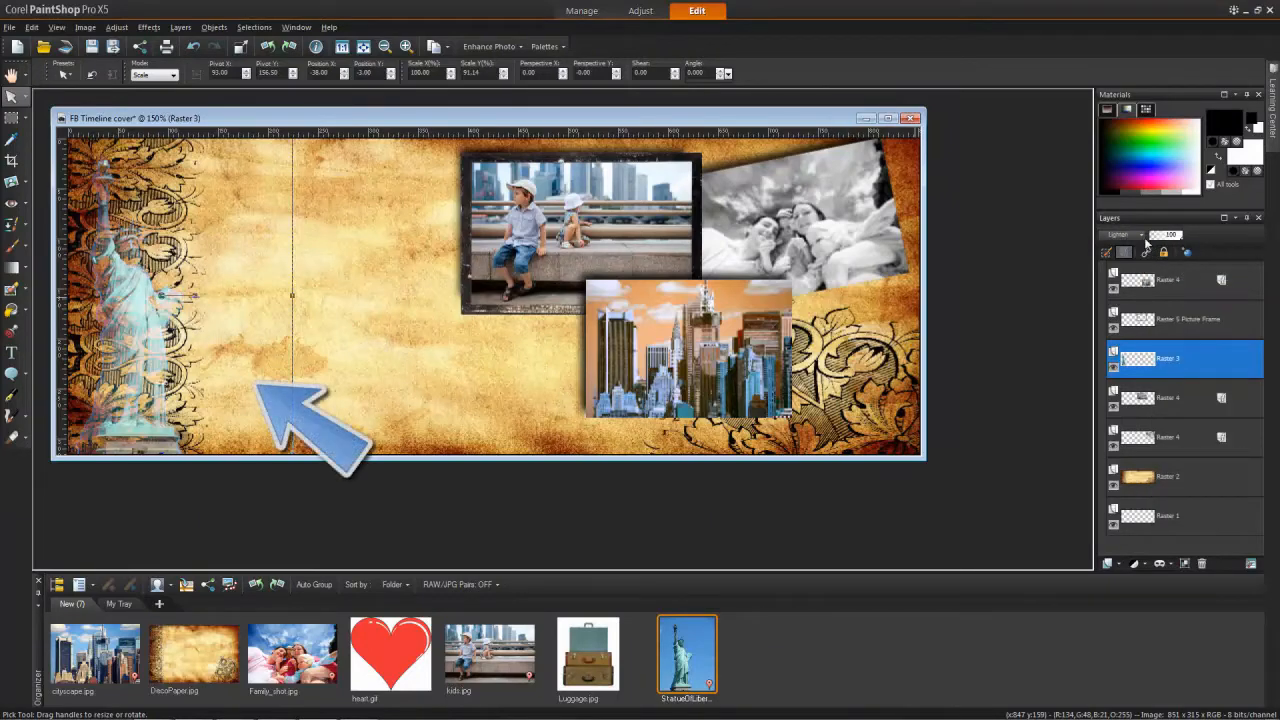
left_click(1143, 237)
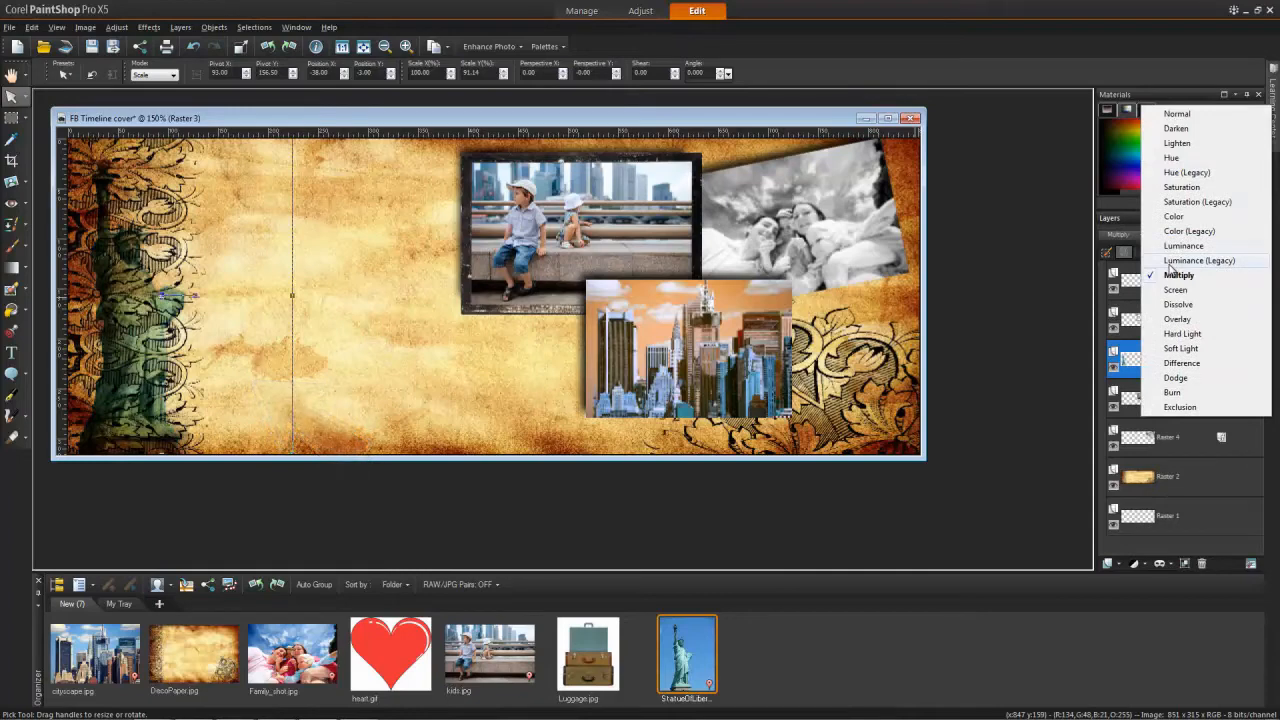
left_click(1172, 261)
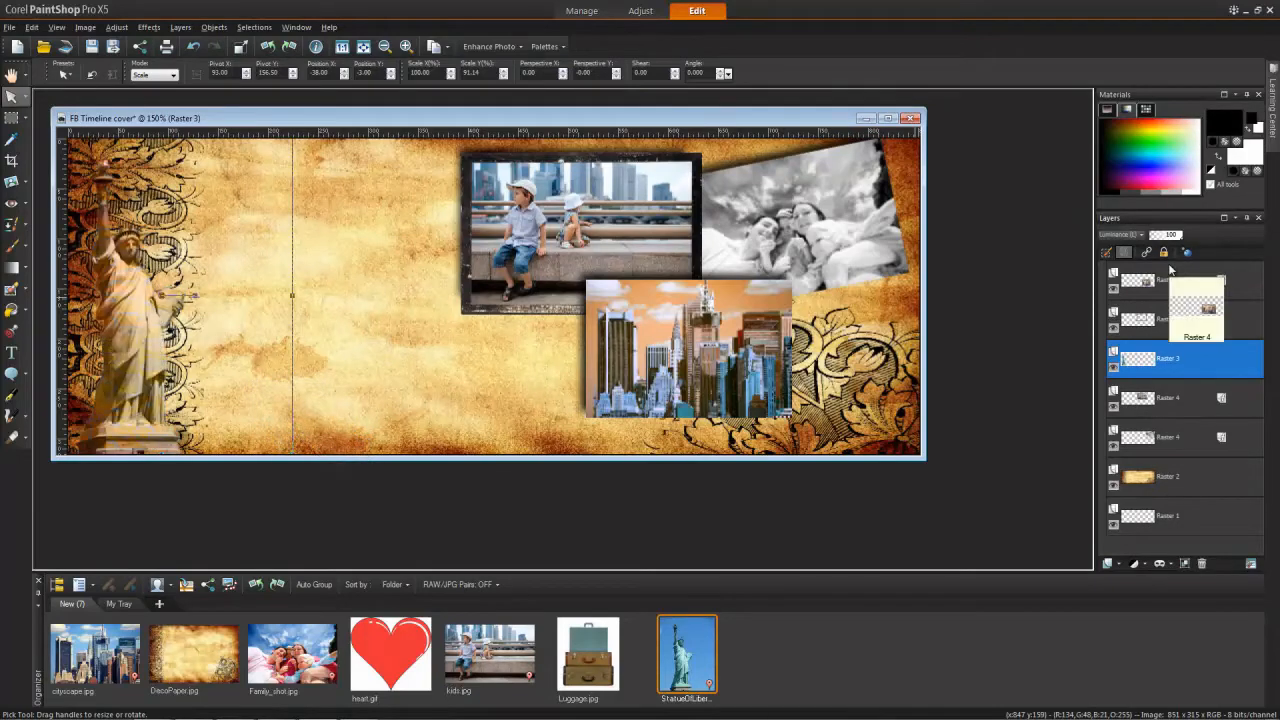
left_click_drag(1182, 240, 1174, 240)
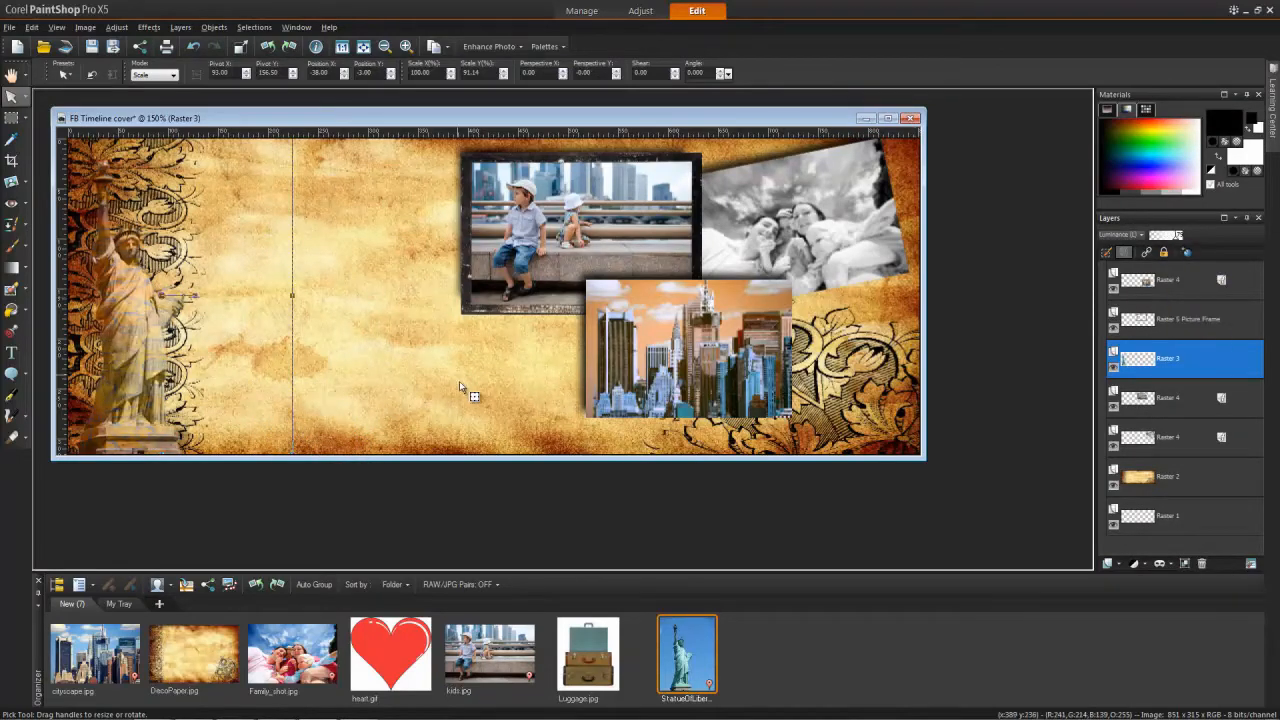
Open Luggage.jpg, enlarge its image window to leave empty space around the picture, and reposition it over the banner
double_click(595, 648)
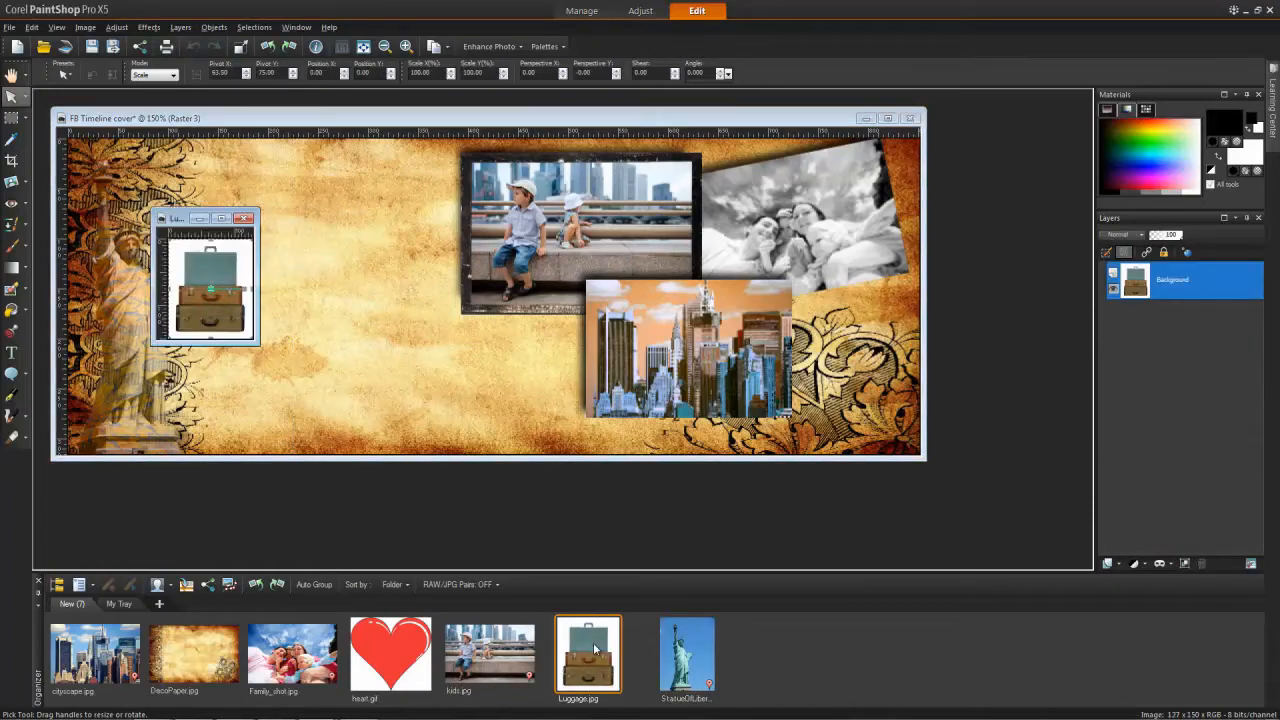
left_click_drag(262, 346, 337, 436)
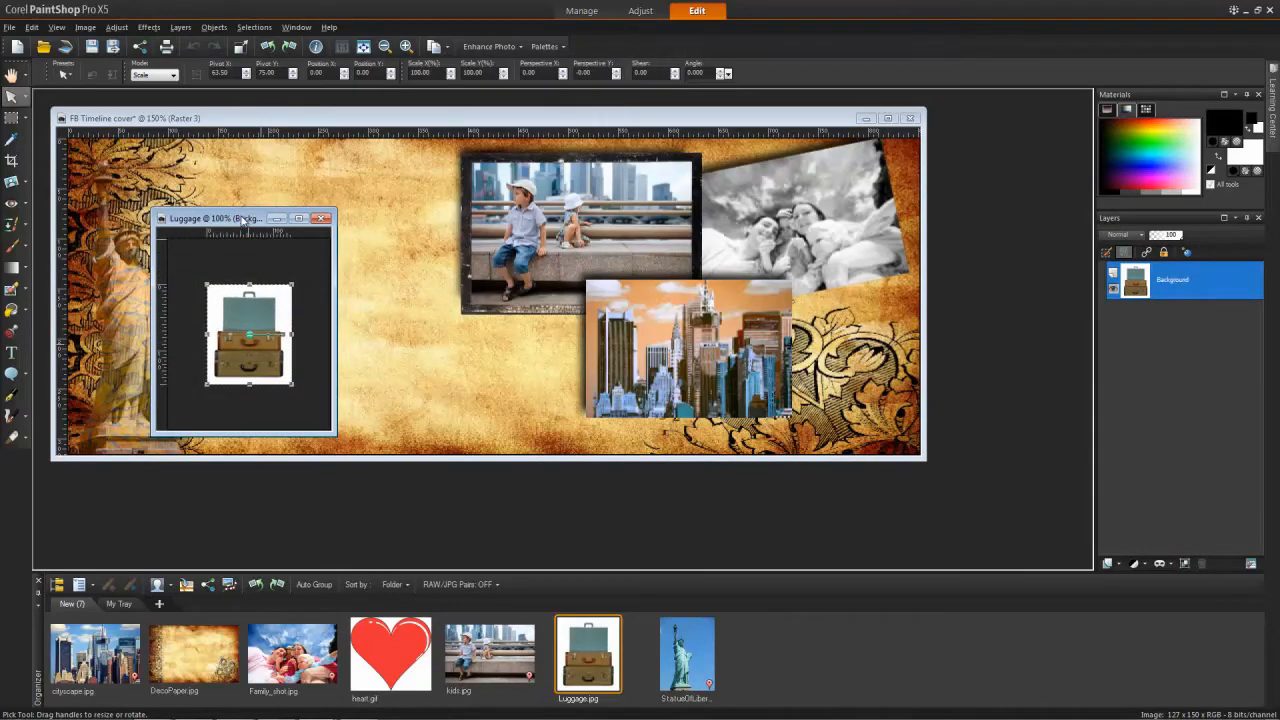
left_click_drag(243, 218, 320, 177)
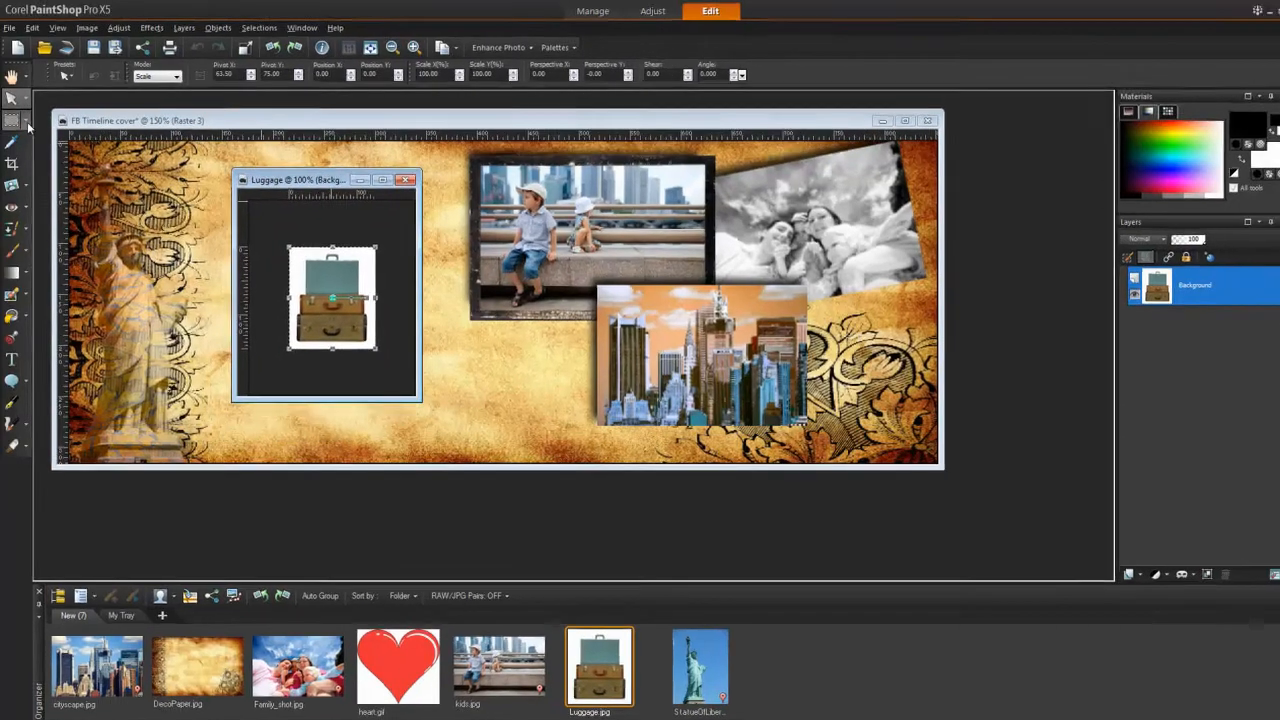
Select the white background around the suitcases with the Magic Wand in Add mode at tolerance 20
left_click(25, 117)
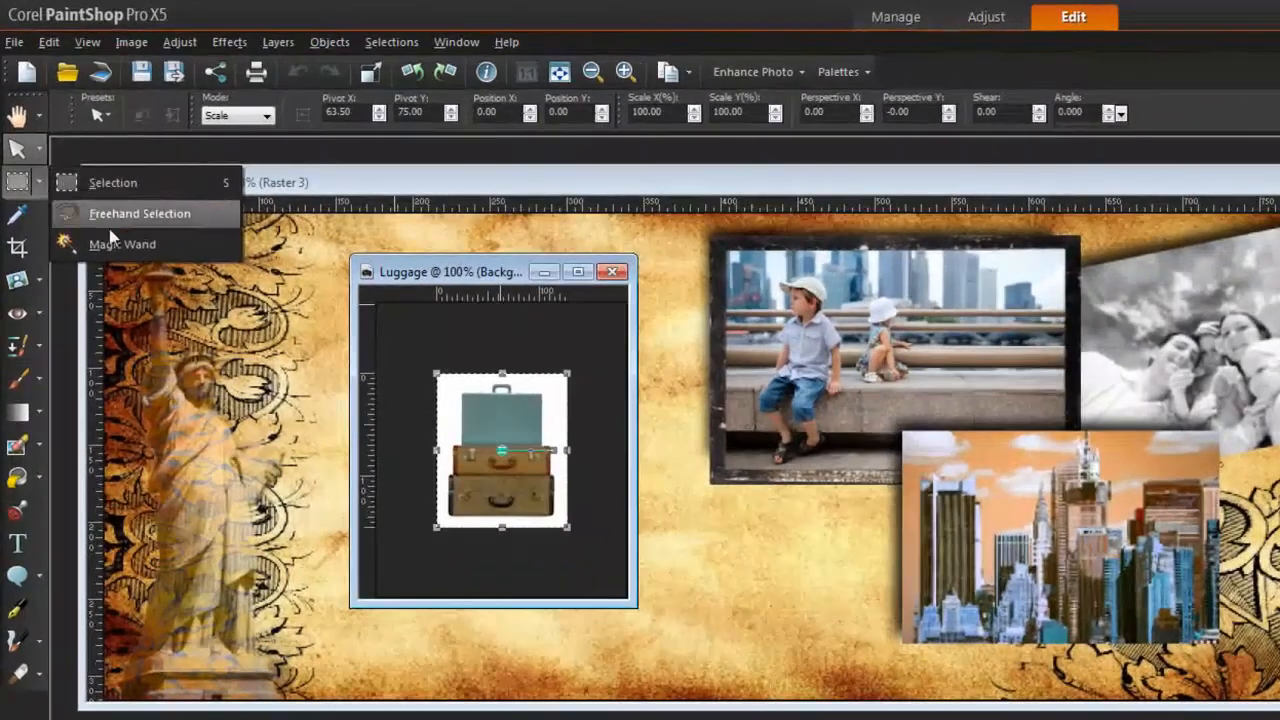
left_click(166, 248)
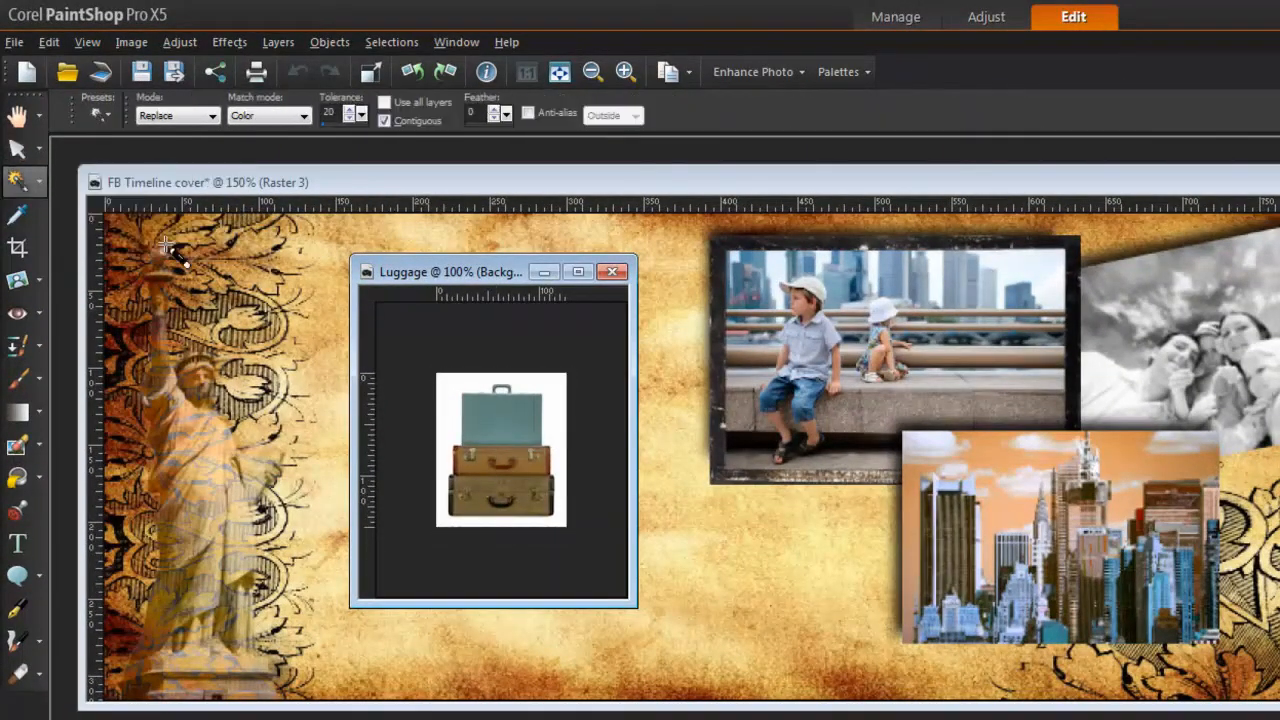
left_click(212, 116)
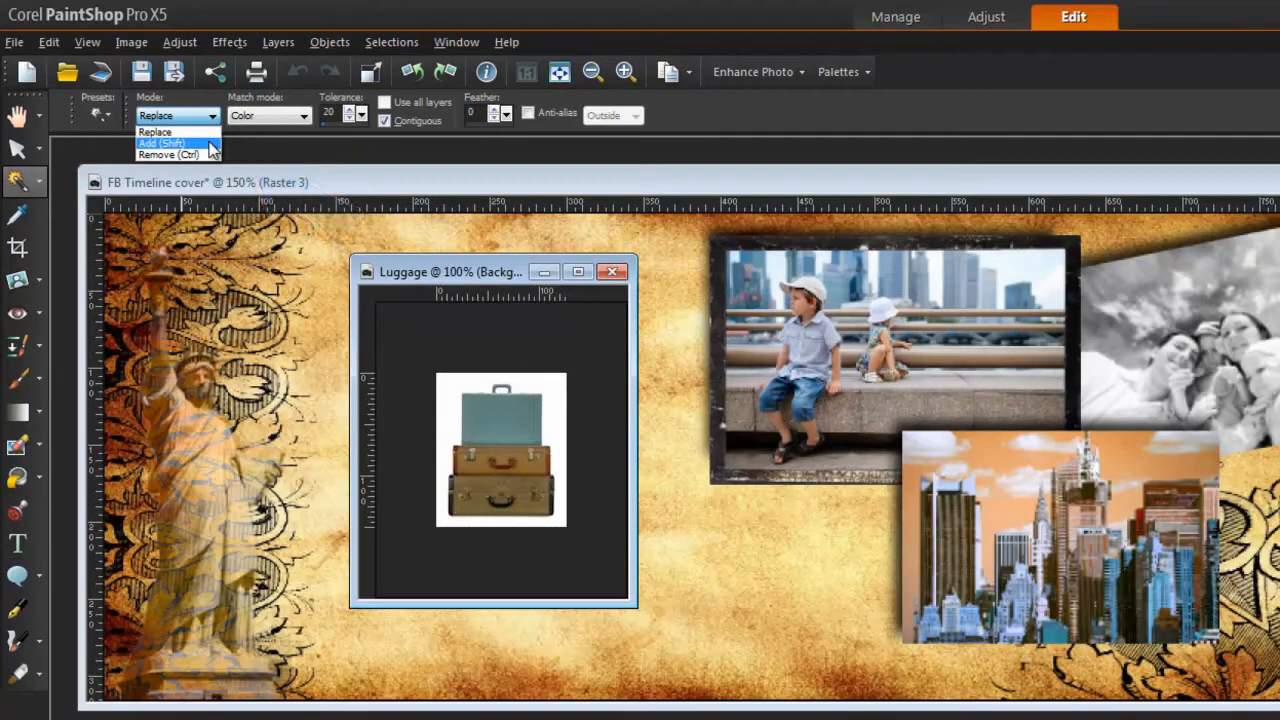
left_click(209, 144)
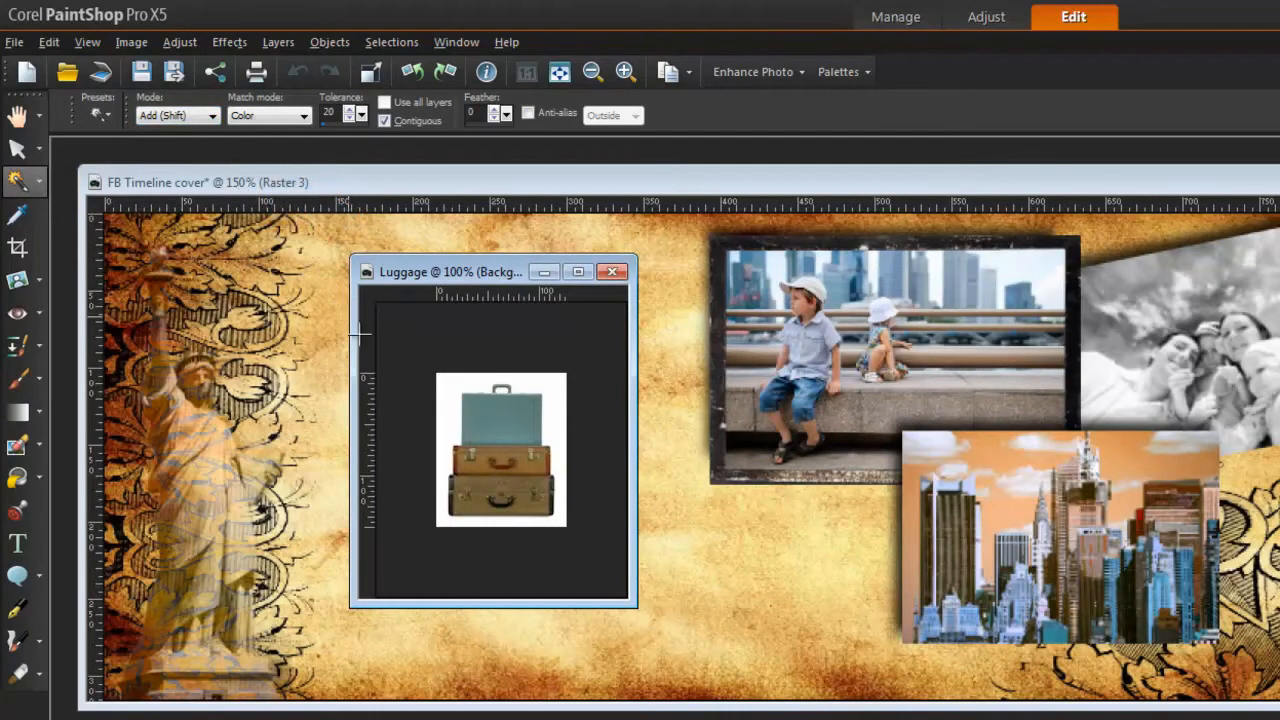
left_click(450, 409)
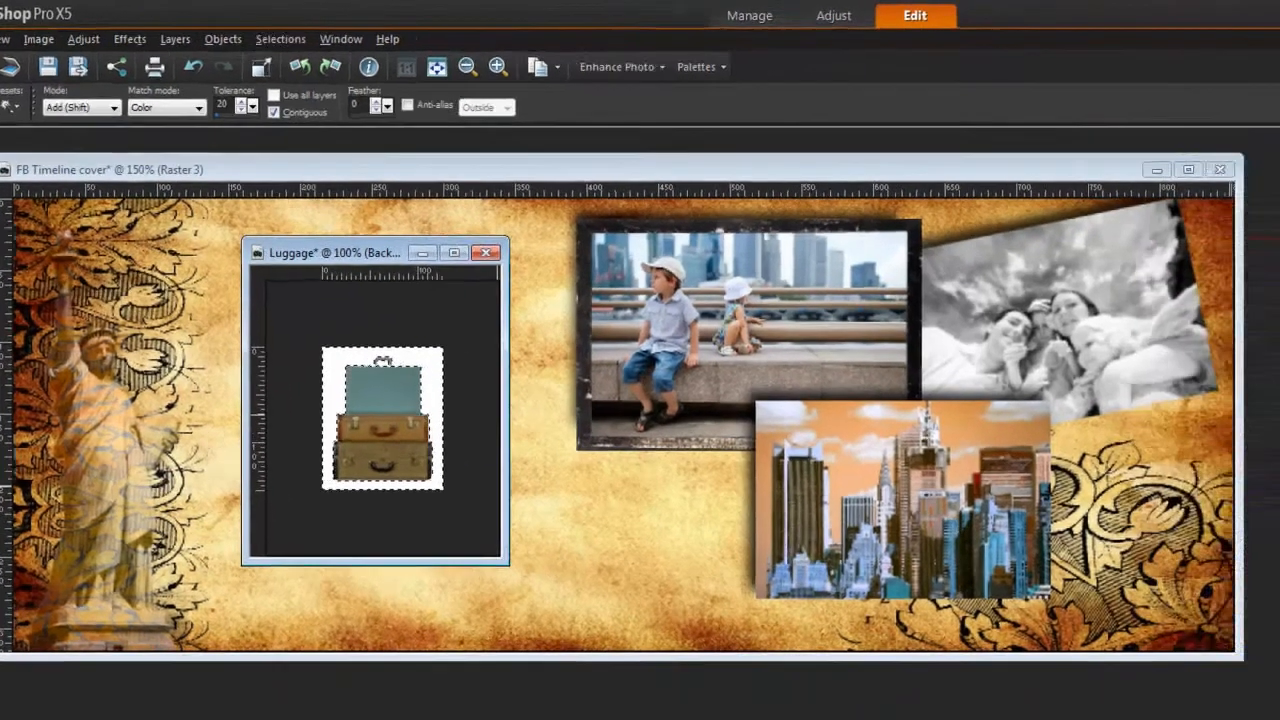
Promote the luggage image's background layer to a raster layer and delete the selected white area
right_click(1160, 338)
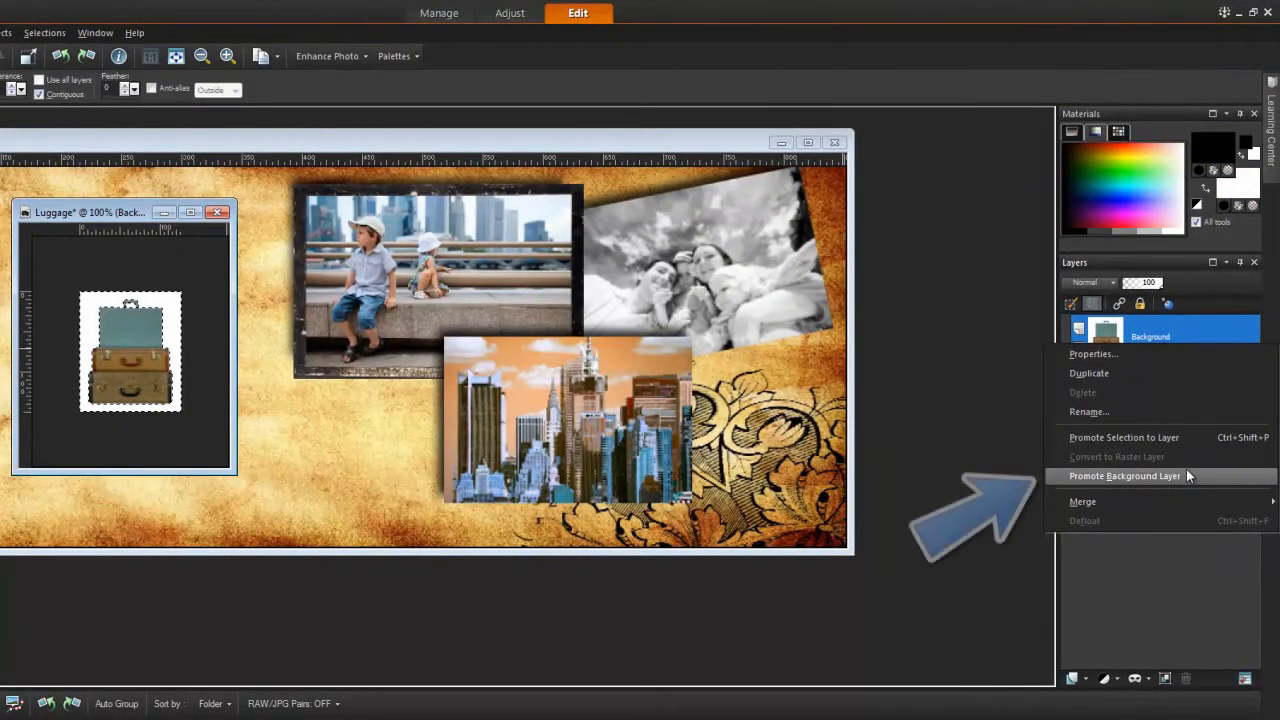
left_click(1188, 476)
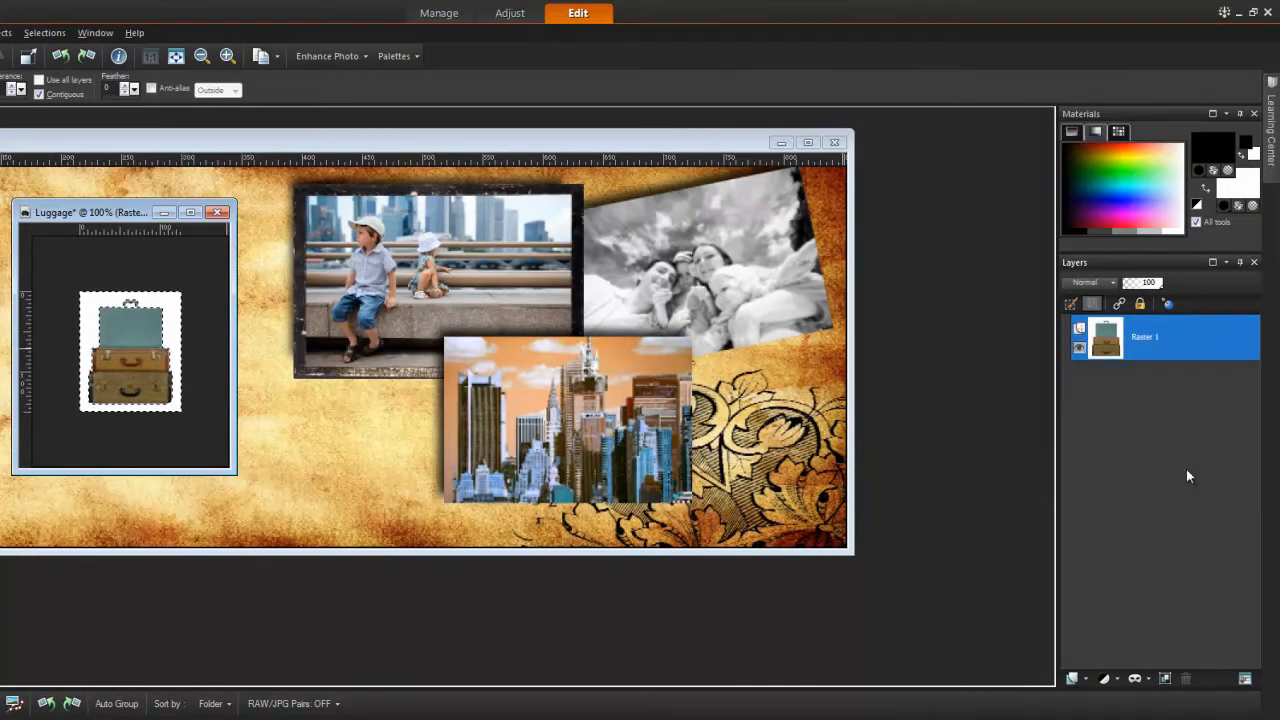
key("Delete")
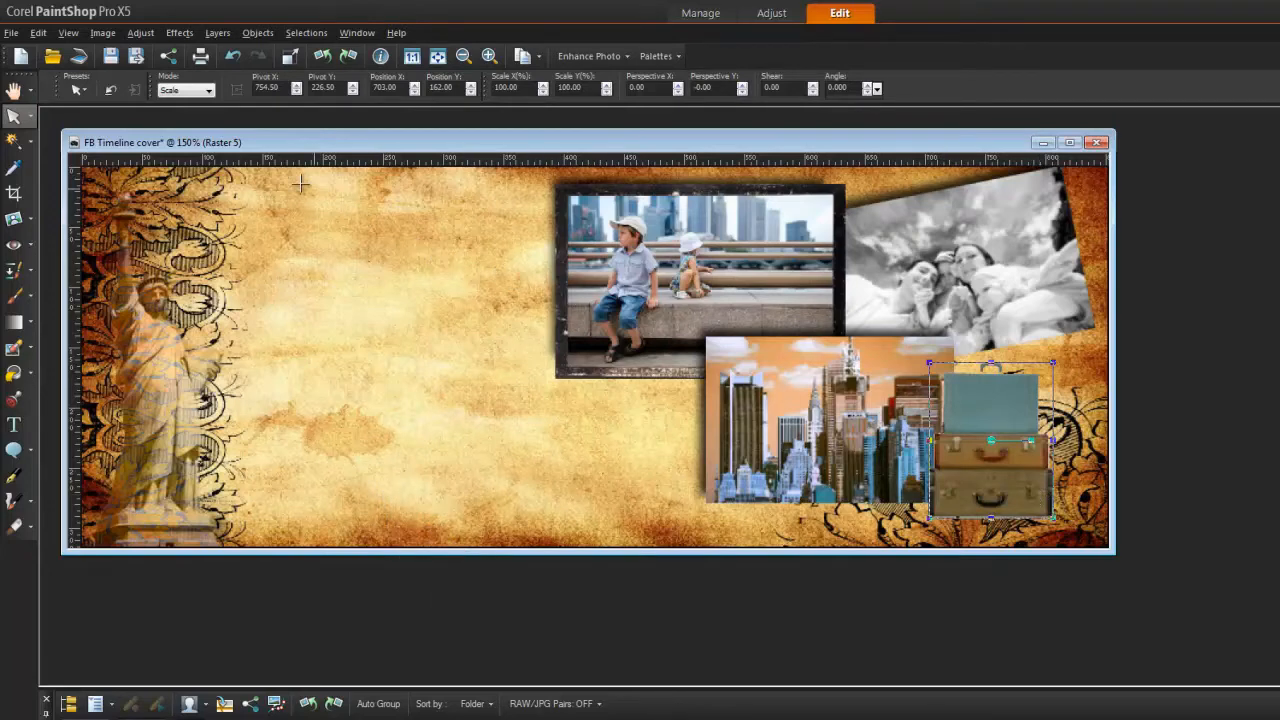
Start a custom brush import and load the brush file ruthenia_alba-019br-travelling_far.abr
left_click(11, 32)
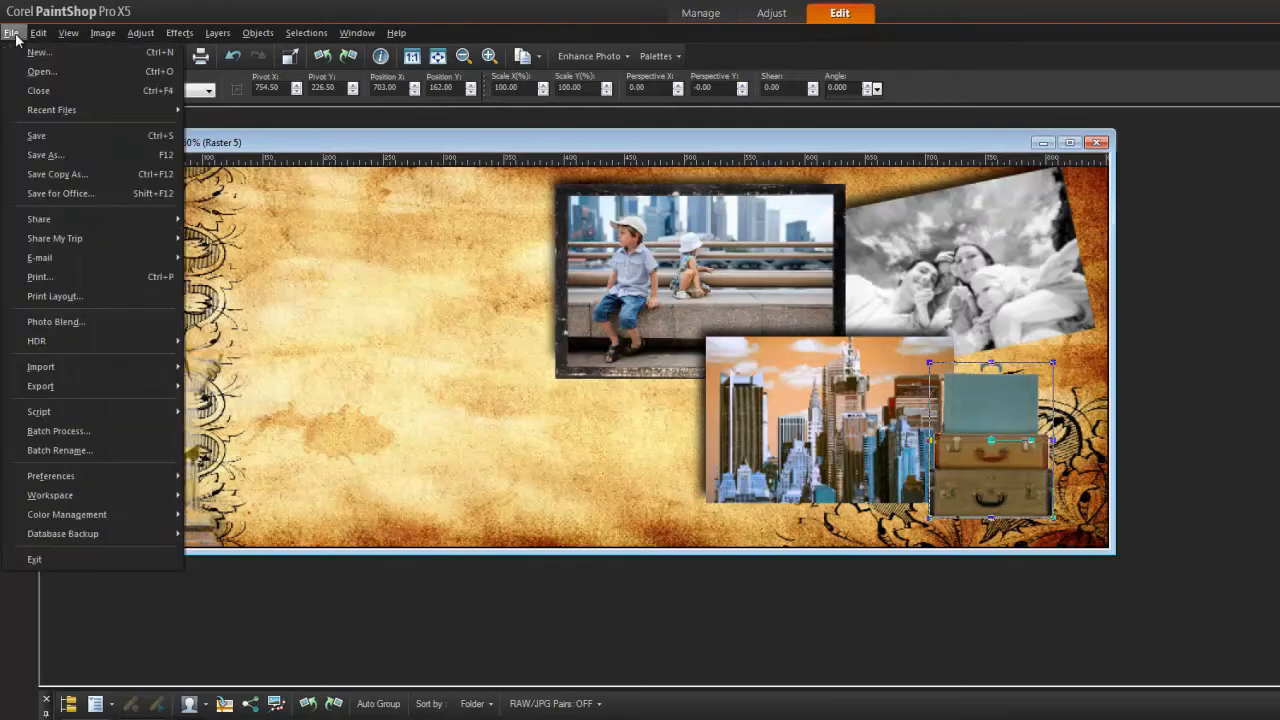
mouse_move(116, 366)
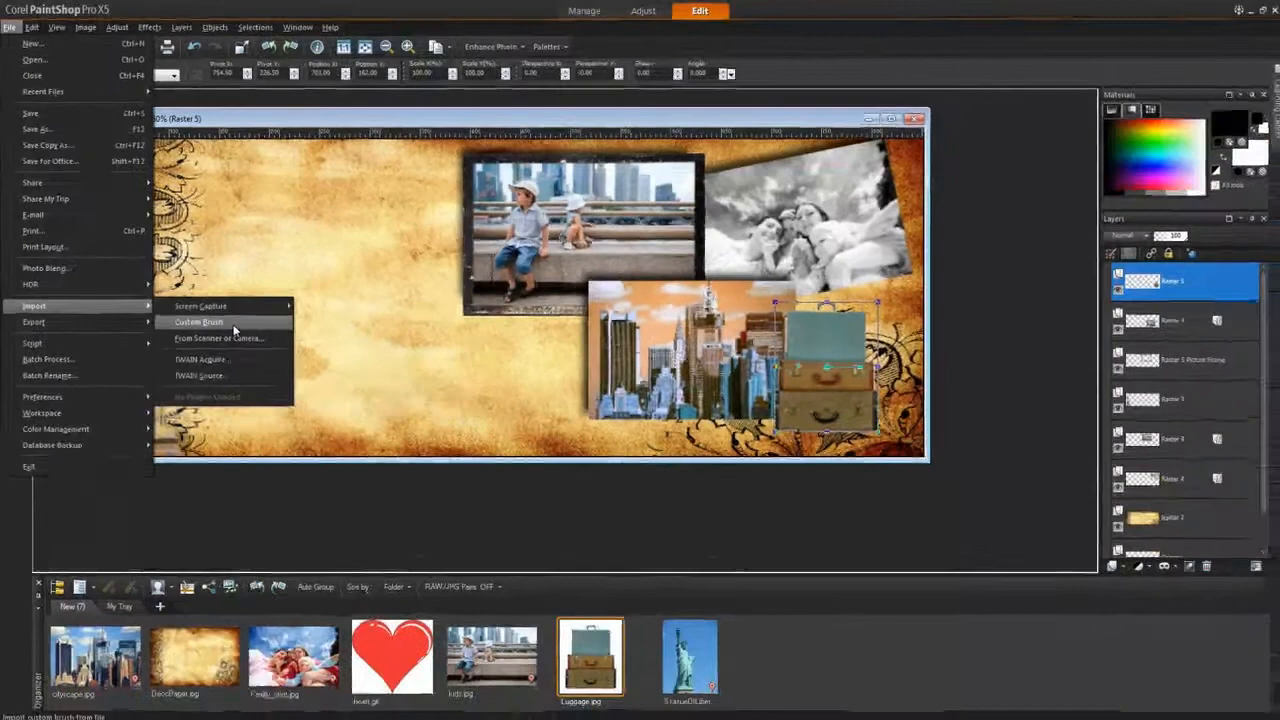
left_click(250, 386)
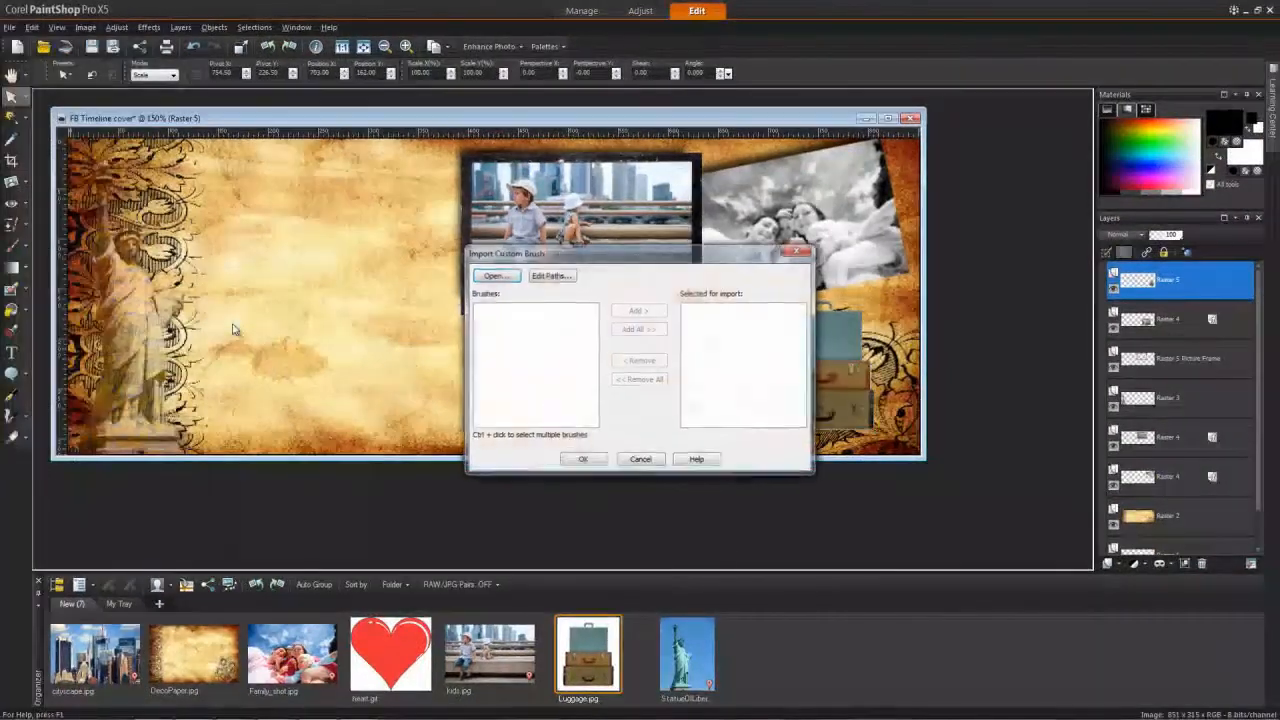
left_click(494, 276)
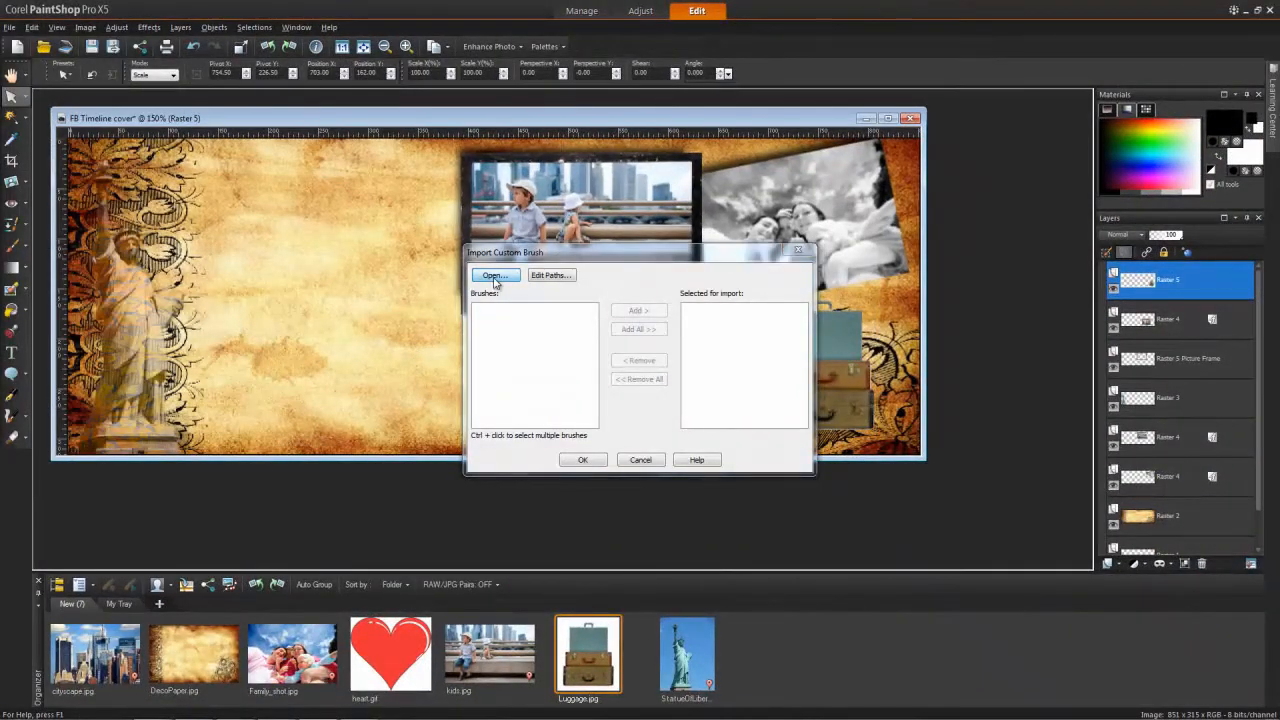
left_click(594, 357)
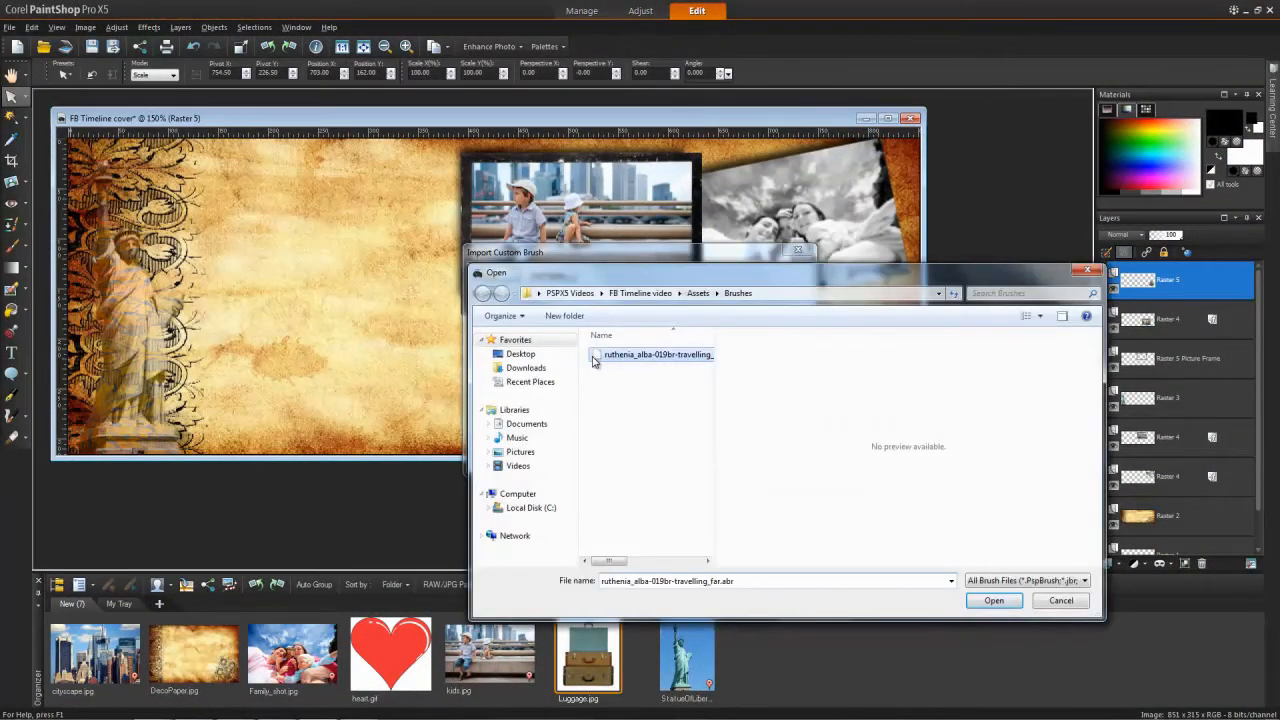
left_click(994, 600)
Import five travel brushes from the set: numbers 019, 024, 034, 043 and the TRAVEL lettering
left_click(257, 350)
left_click(165, 358)
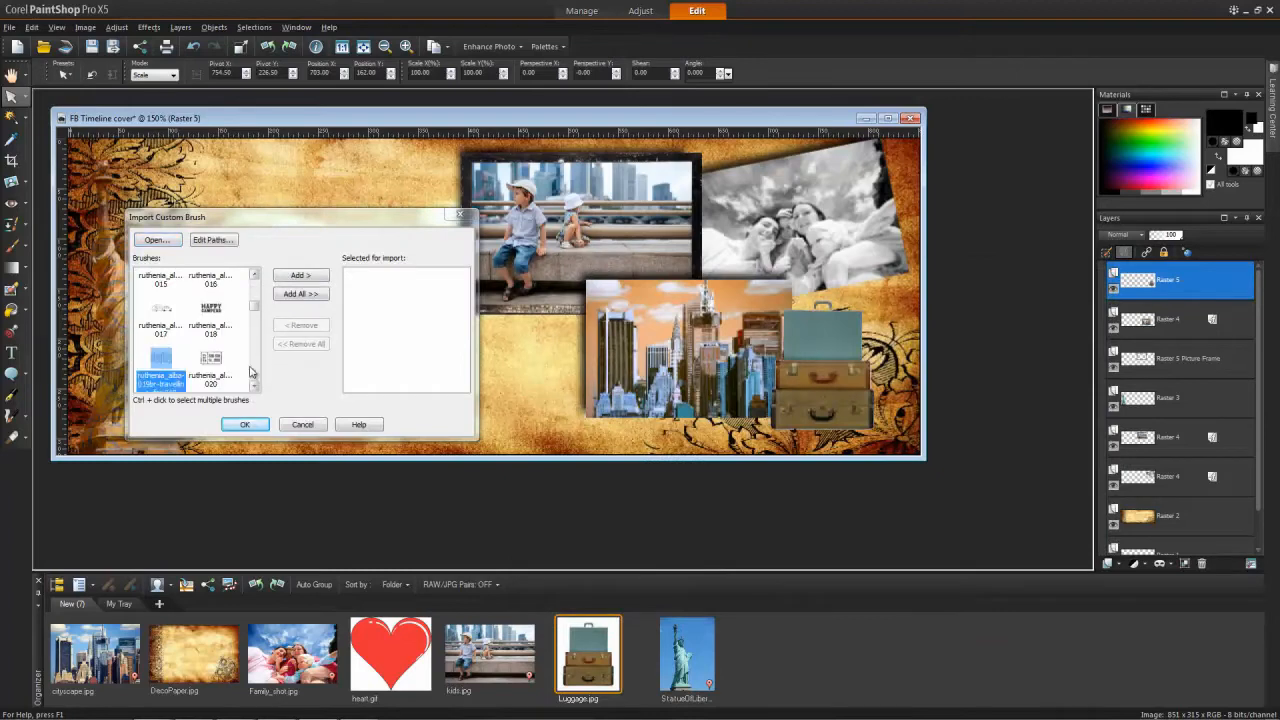
left_click(254, 375)
left_click(211, 312, "ctrl")
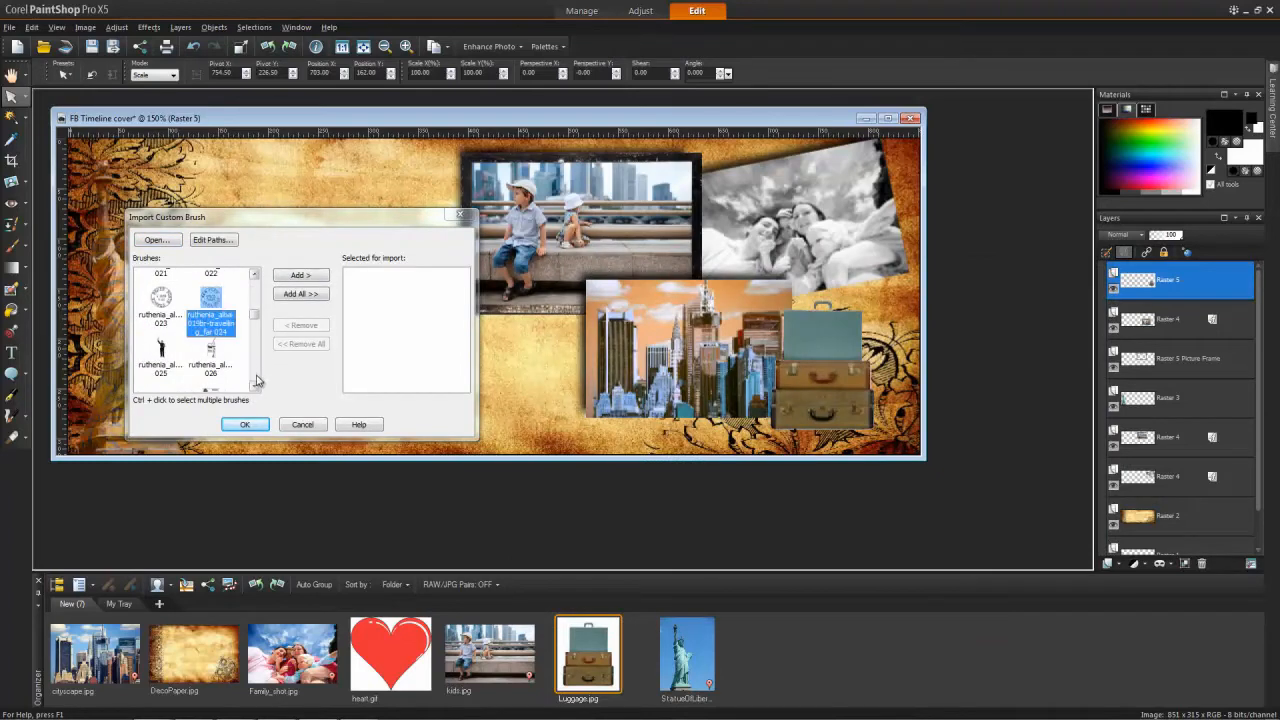
left_click(256, 376)
left_click(211, 303, "ctrl")
left_click(257, 376)
left_click(161, 380, "ctrl")
left_click(298, 277)
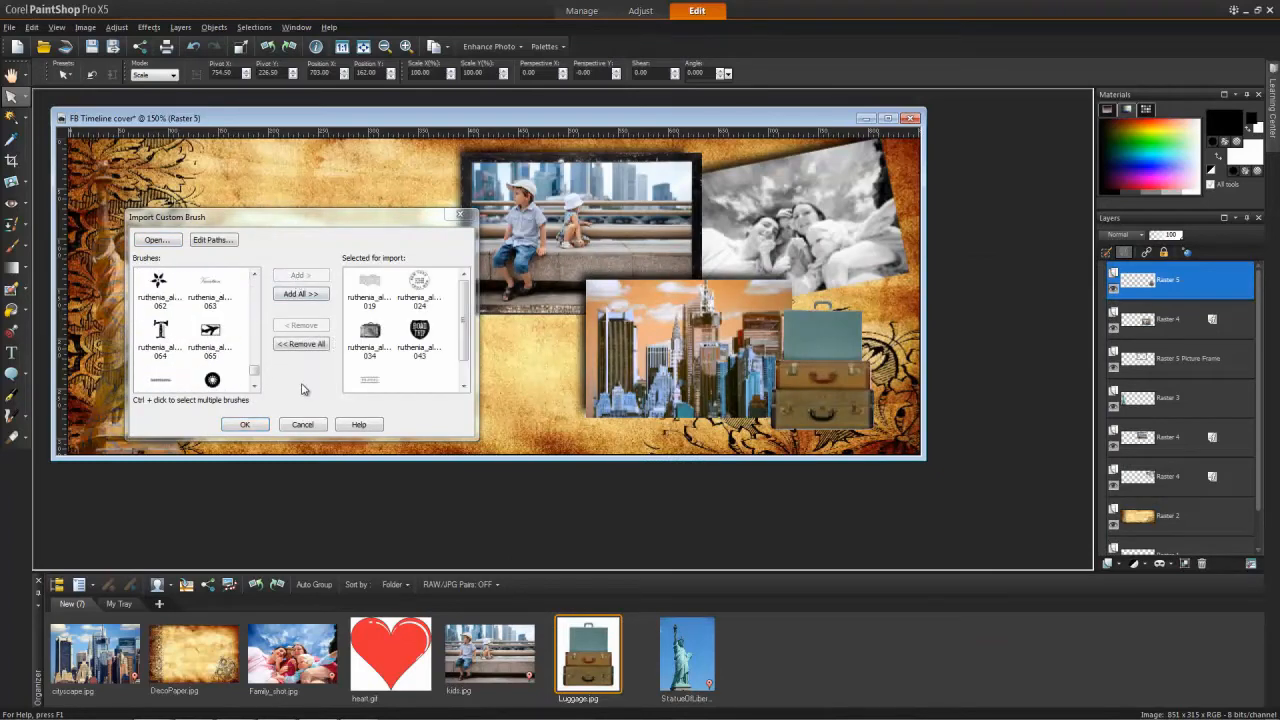
left_click(245, 425)
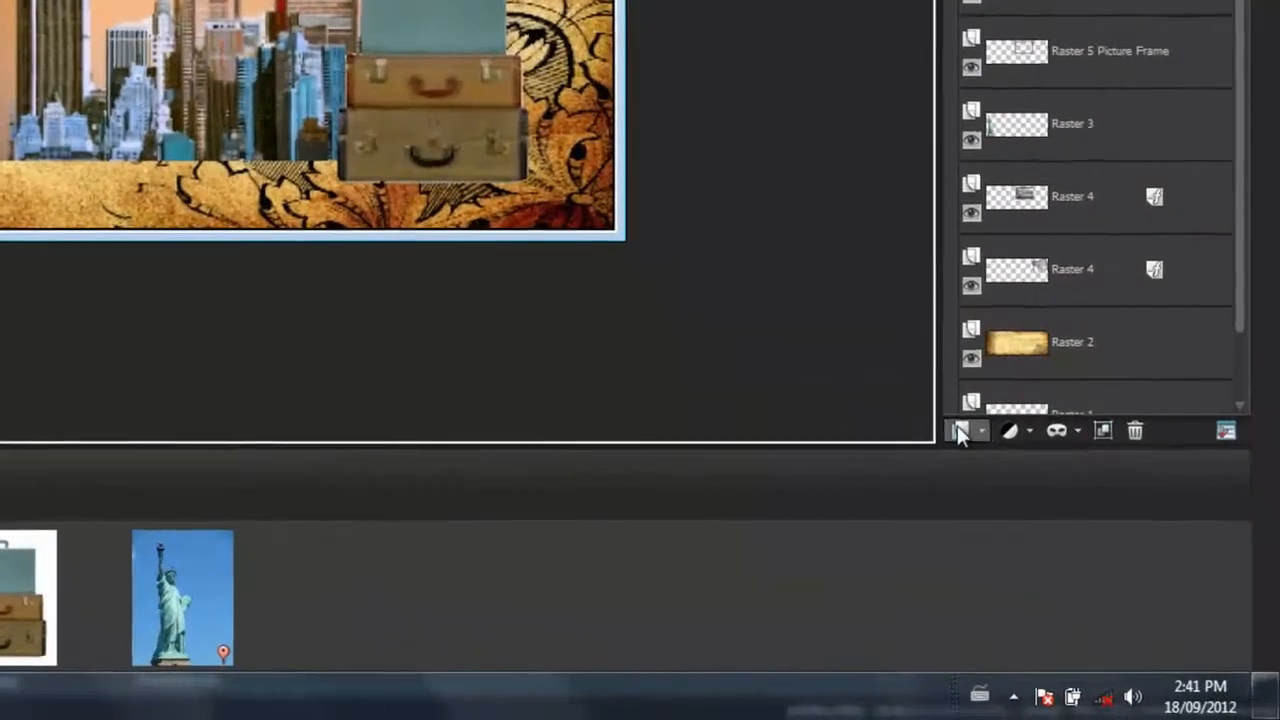
Add a new raster layer named Travel brushes with Normal blend mode and 100 opacity
left_click(1107, 563)
left_click(966, 456)
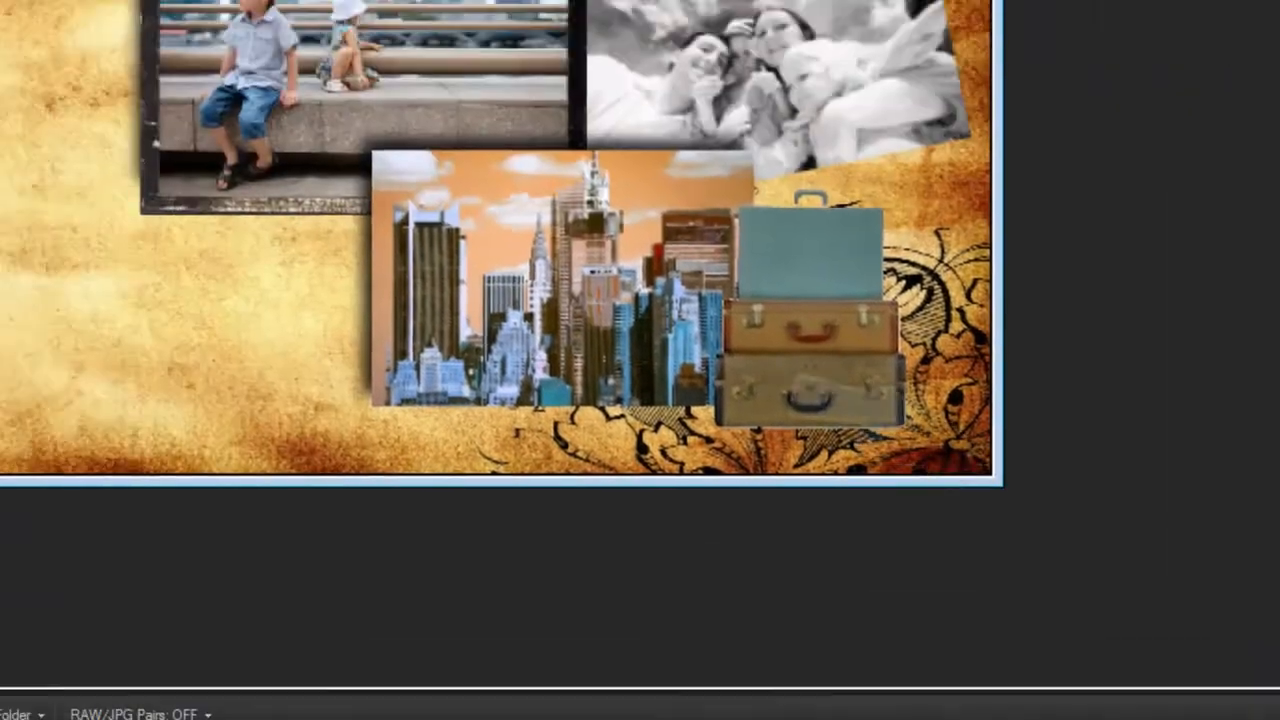
type("Travel brushes")
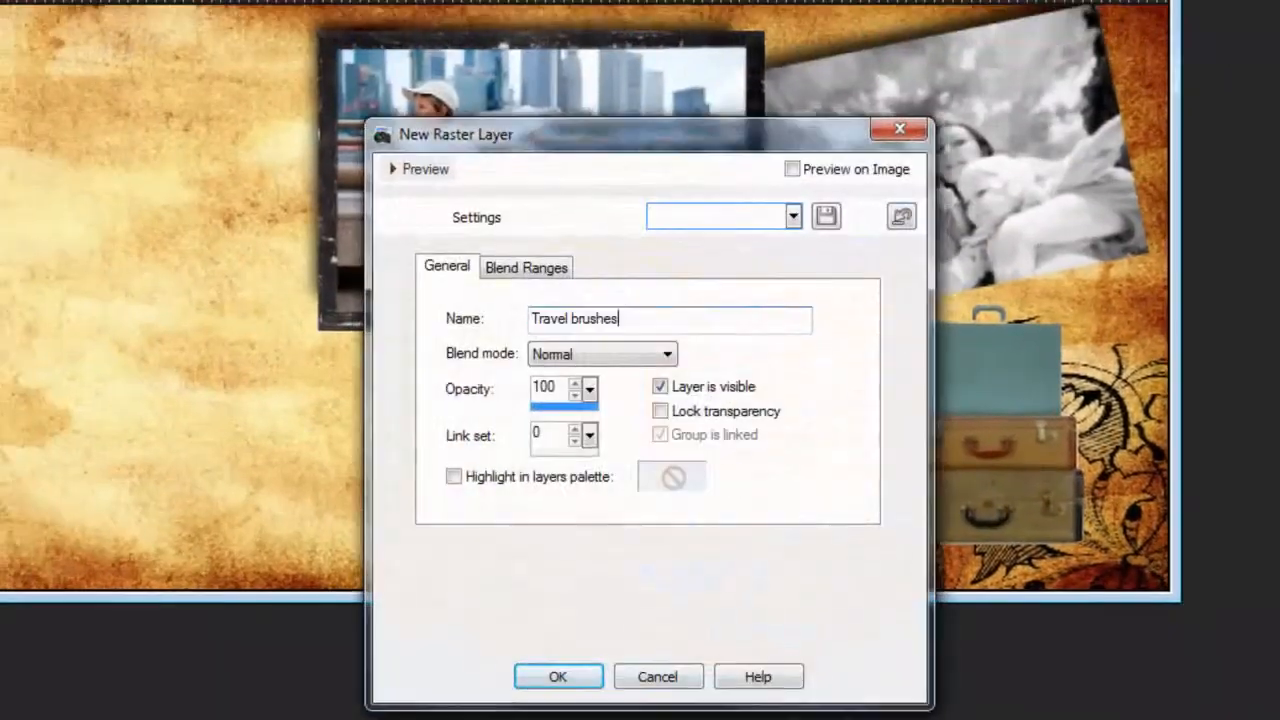
left_click(538, 672)
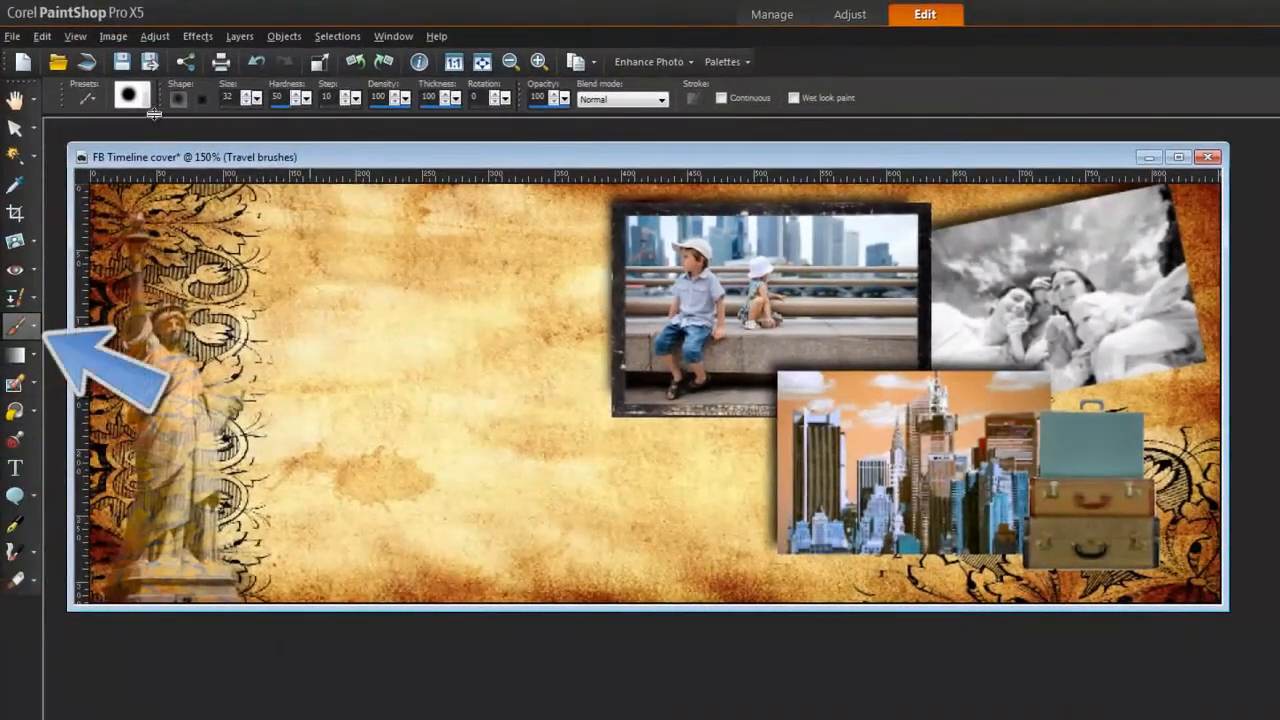
Stamp the round New York postmark brush at size 87 over the upper-left corner of the framed children's photo
left_click(140, 102)
left_click(232, 358)
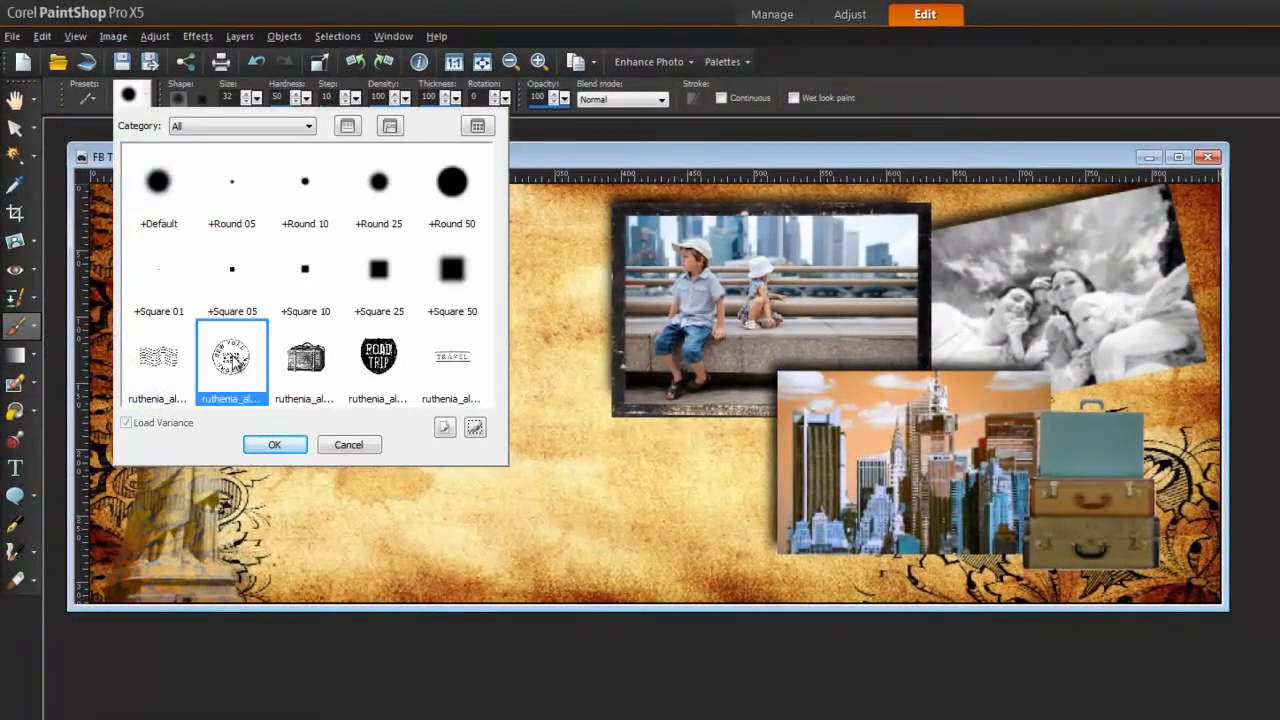
left_click(274, 446)
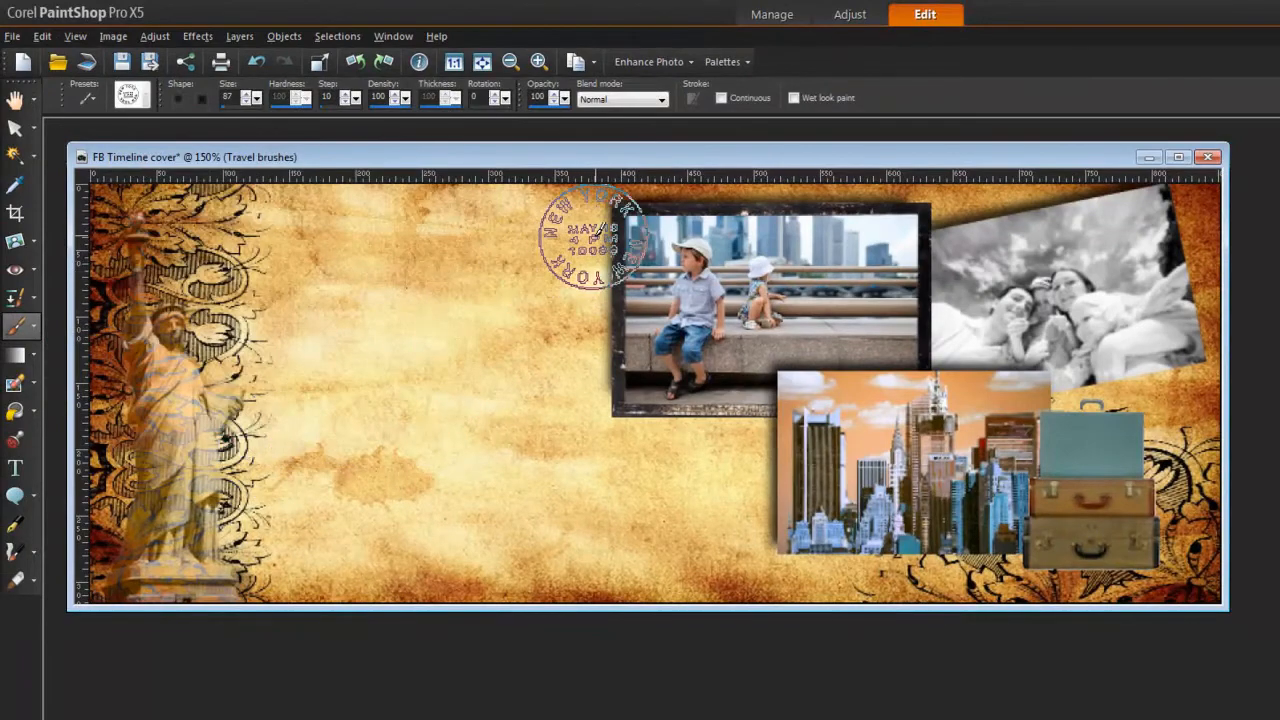
left_click(597, 240)
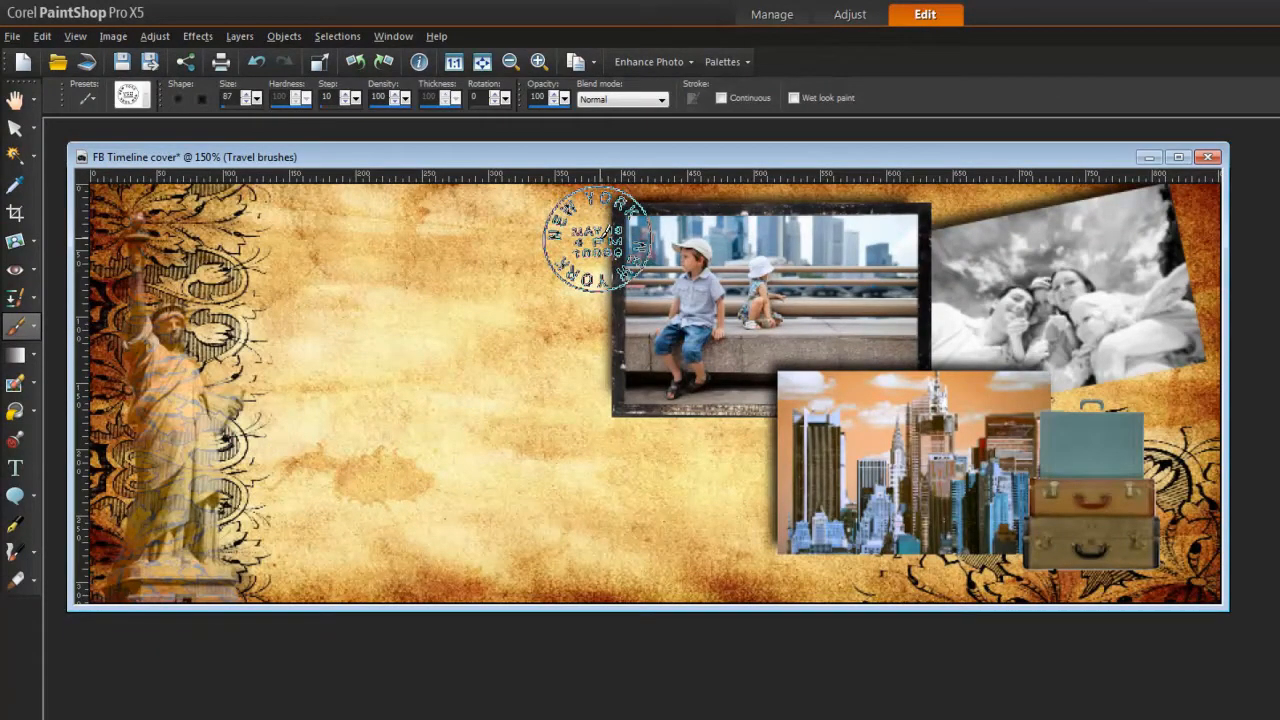
Stamp the TRAVEL lettering brush, rotated to 338, on the paper background between the statue and the New York postmark
left_click(140, 102)
double_click(445, 365)
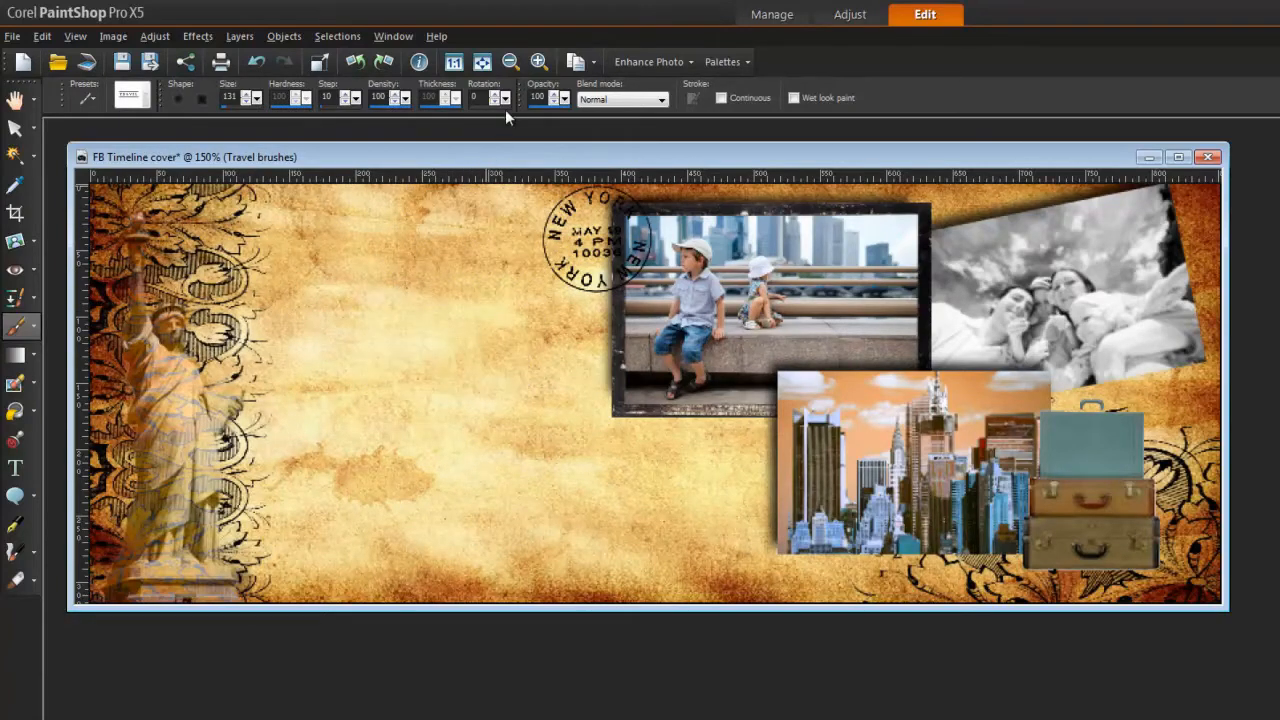
left_click_drag(509, 101, 589, 122)
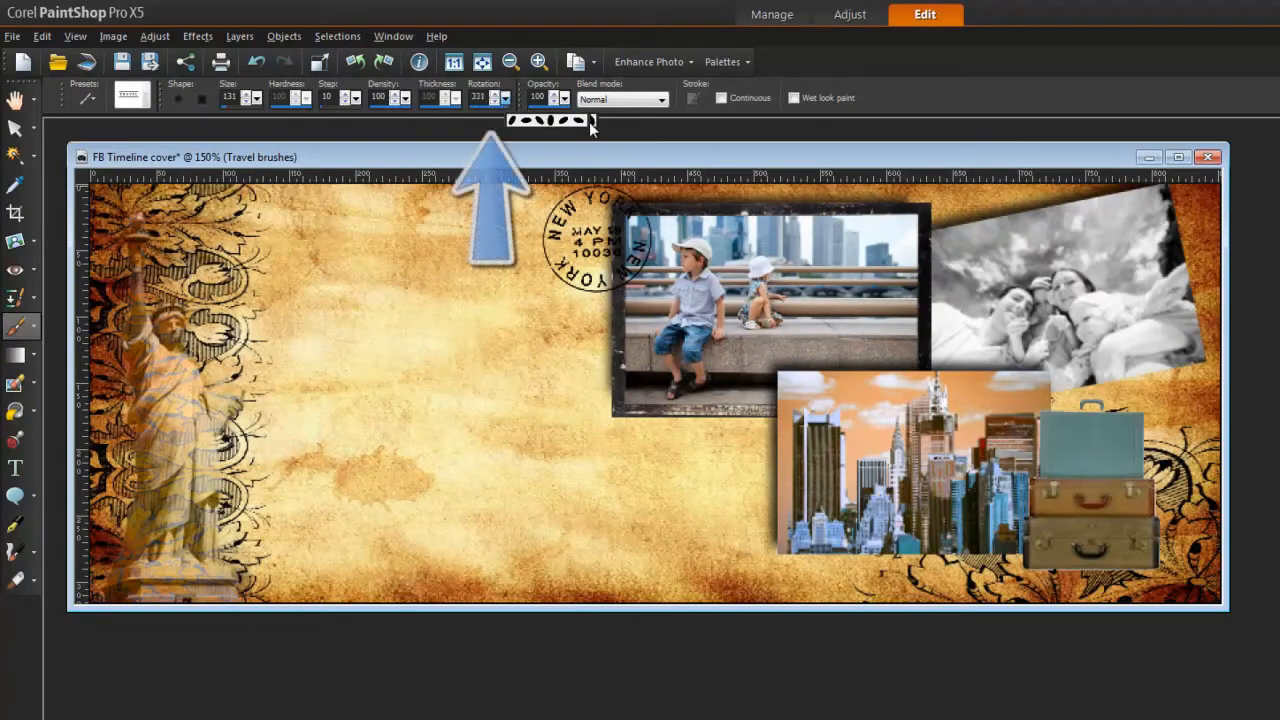
left_click(380, 234)
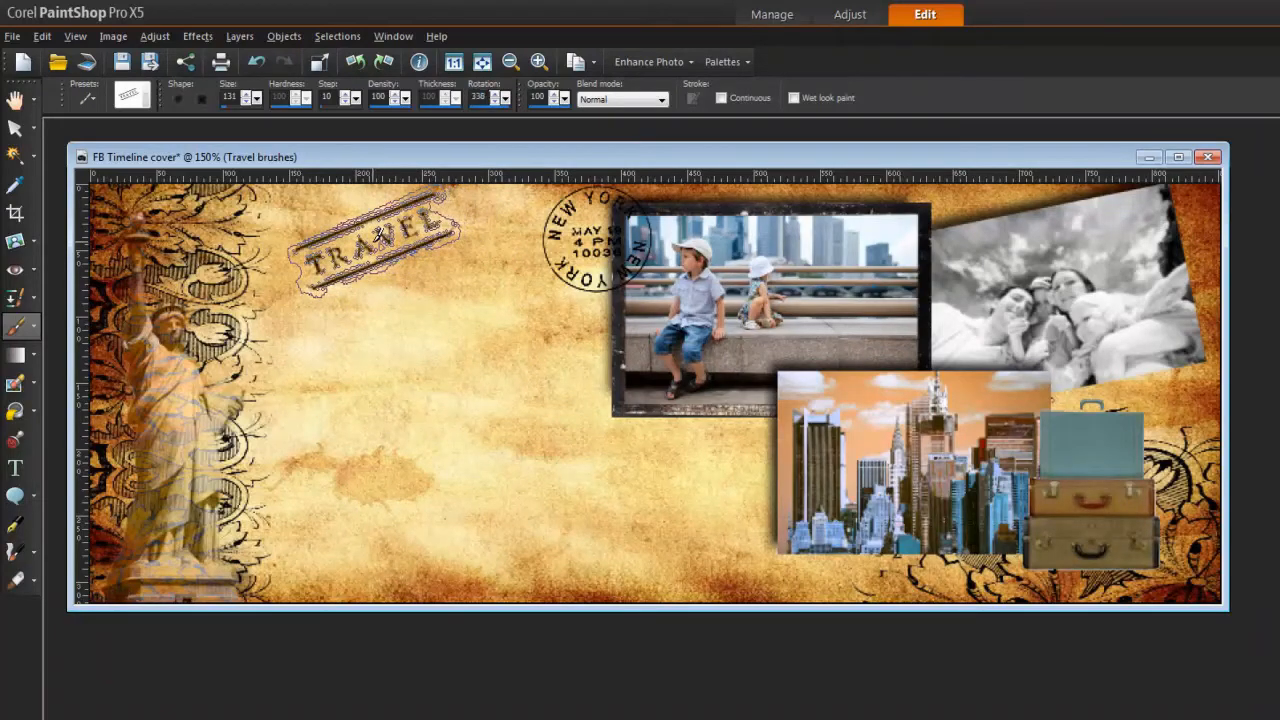
Stamp the wavy postmark lines brush in red (#ff0000) where the children's photo meets the cityscape photo
left_click(147, 102)
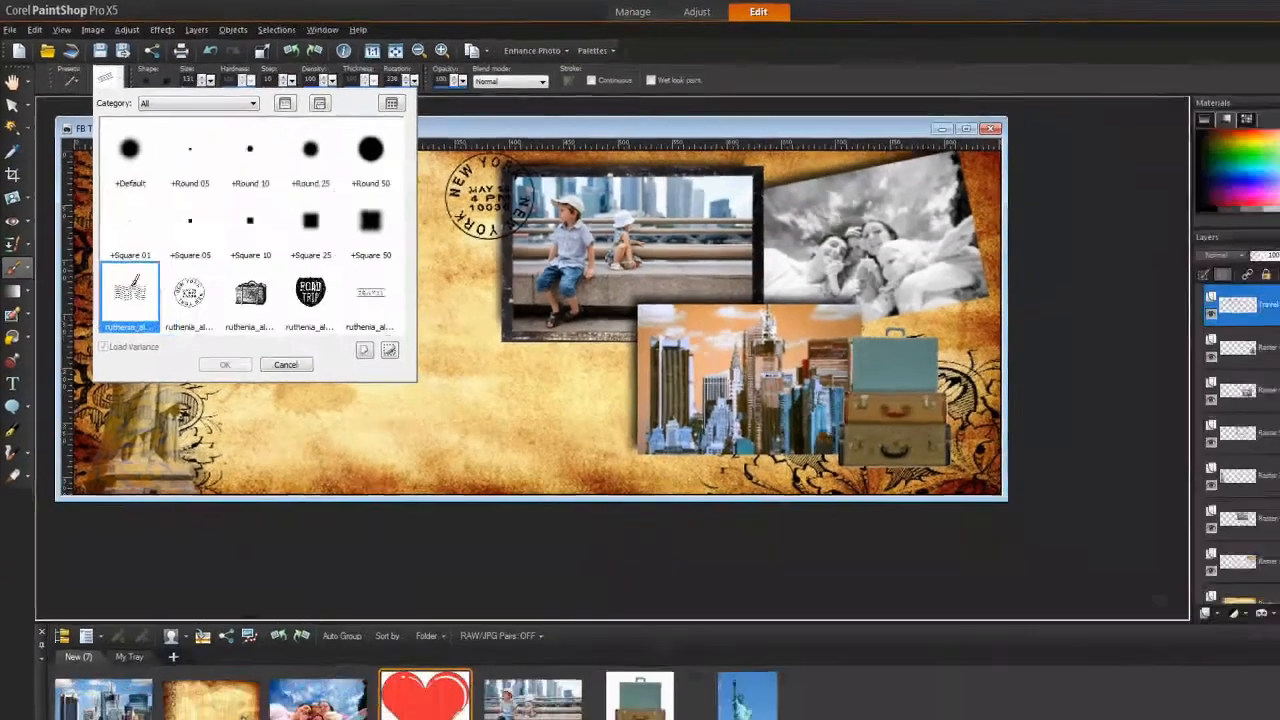
double_click(132, 287)
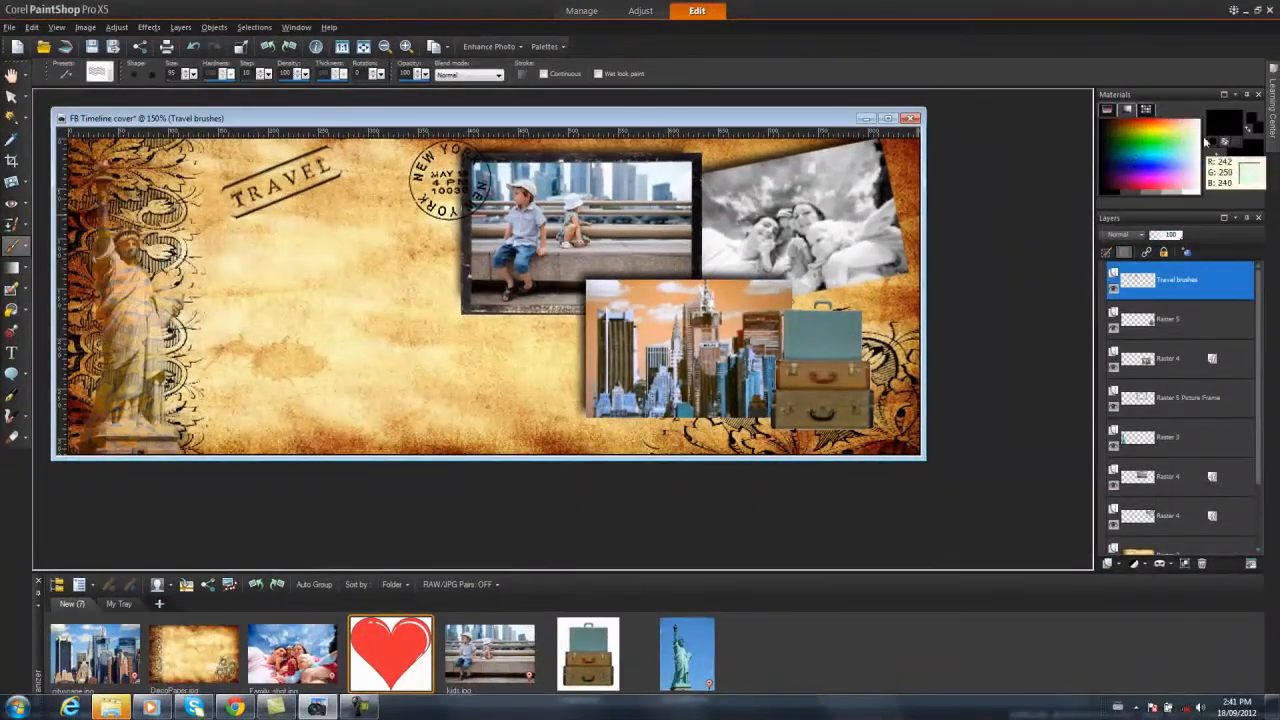
left_click(1218, 126)
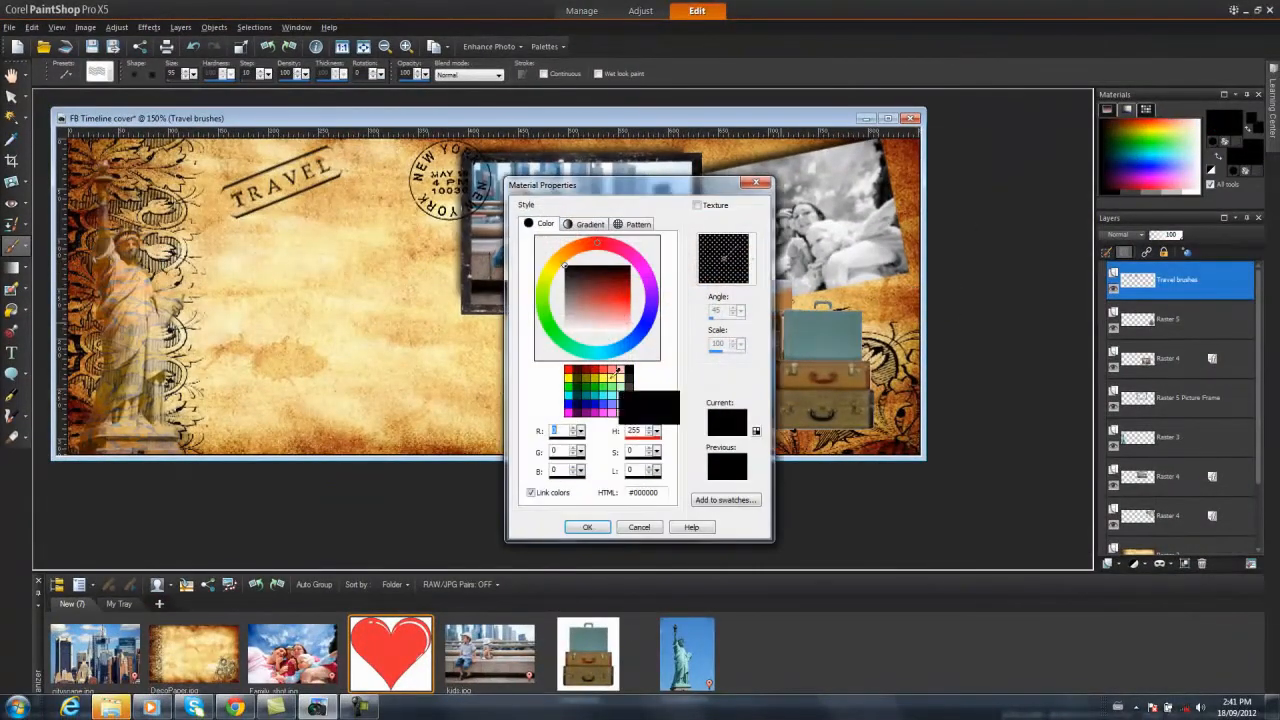
left_click(576, 365)
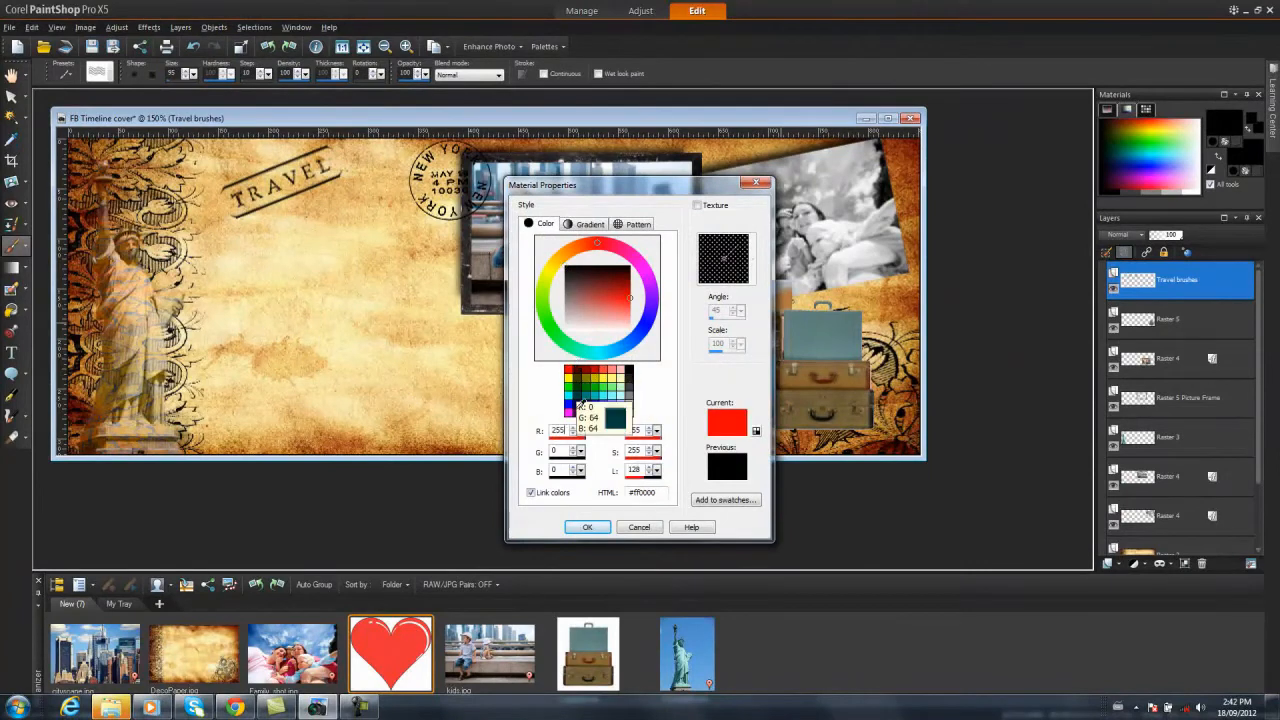
left_click(586, 527)
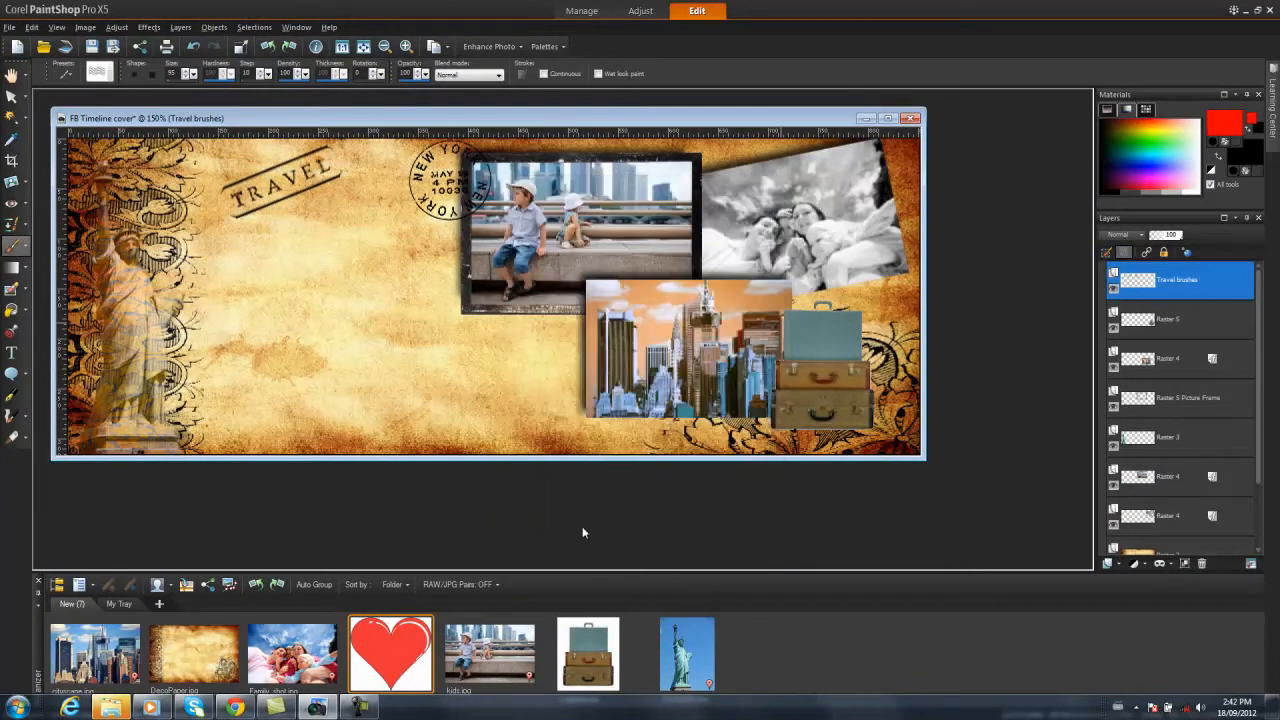
Choose the suitcase brush and set the foreground color to black (#000000)
left_click(106, 76)
left_click(226, 274)
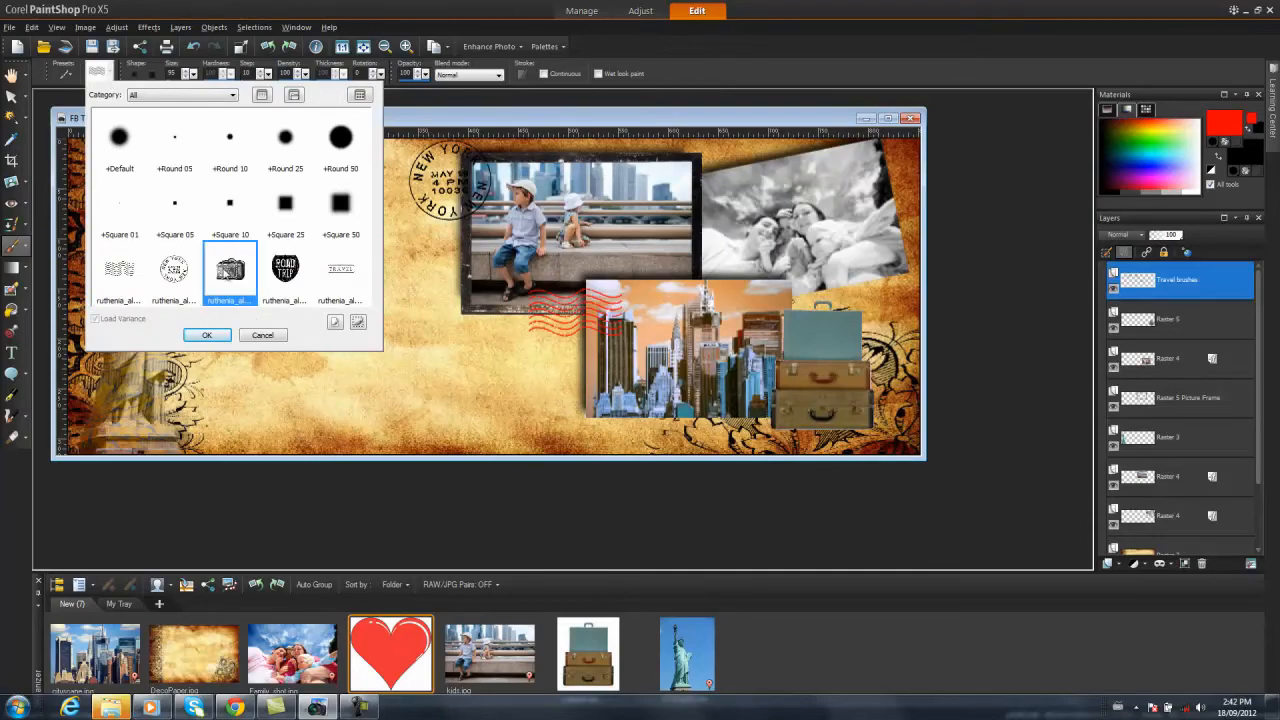
left_click(207, 335)
left_click(280, 182)
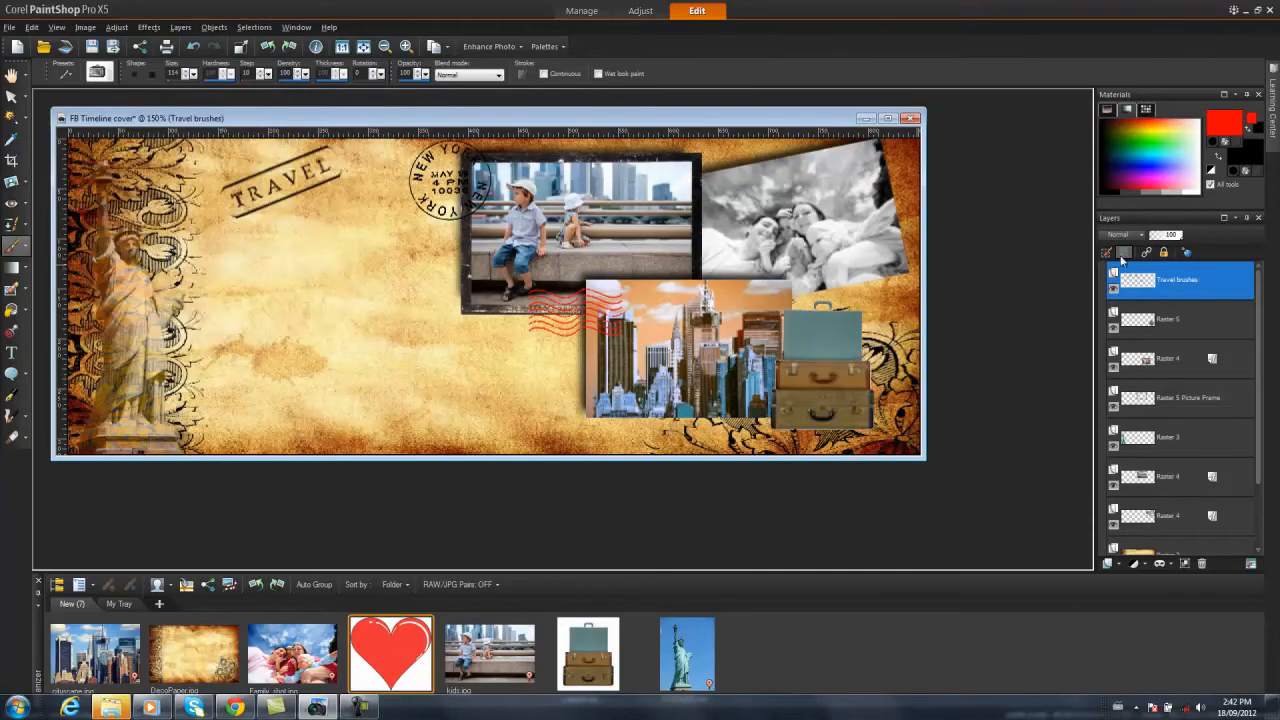
left_click(1224, 122)
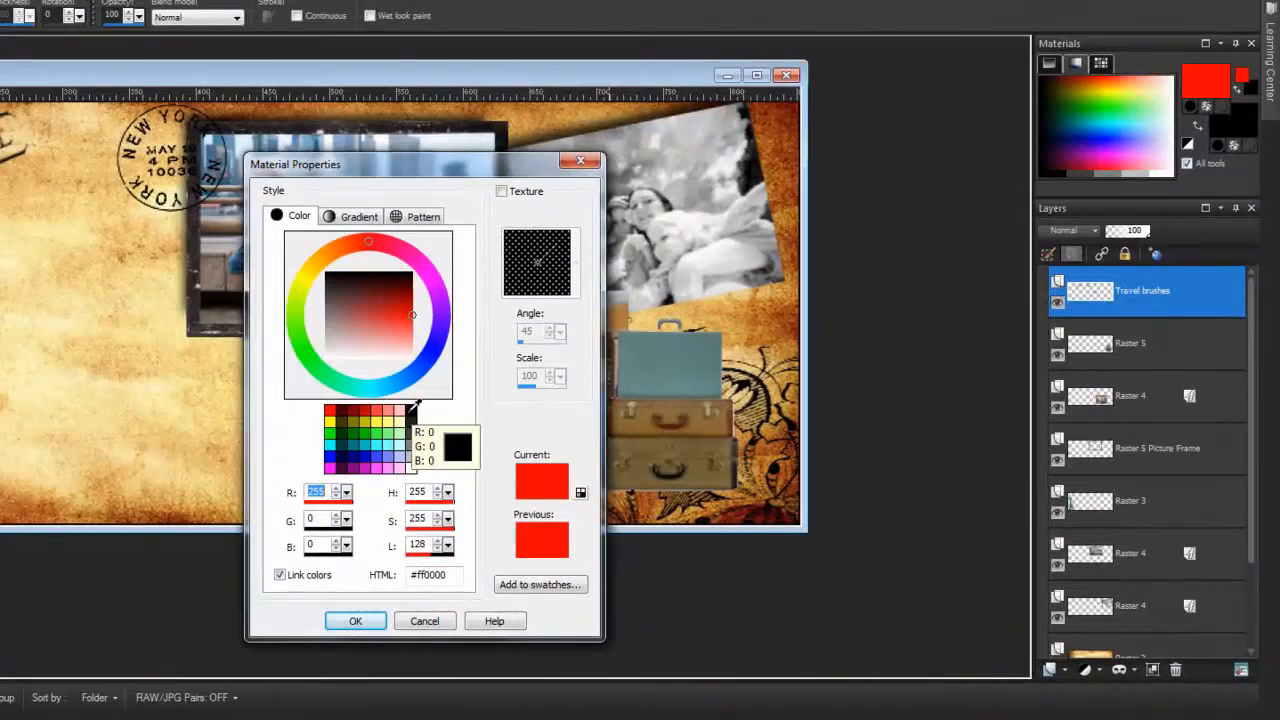
left_click(410, 411)
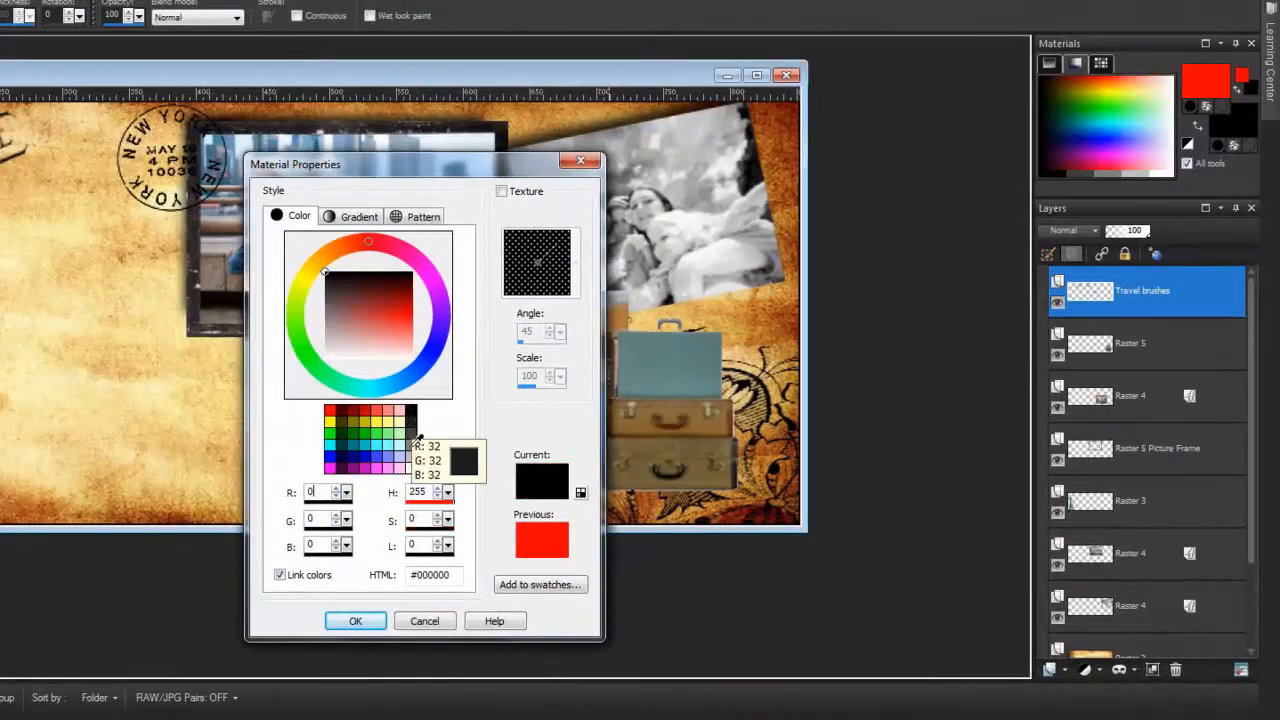
left_click(355, 620)
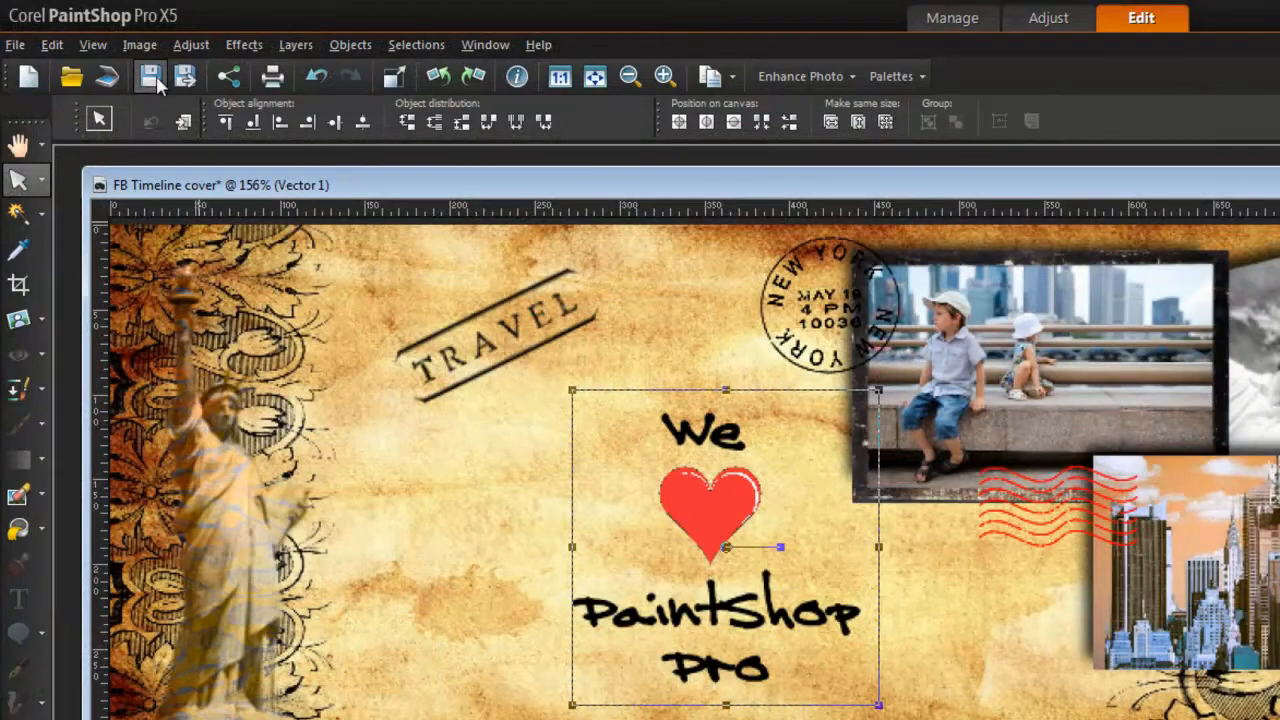
Save the cover collage with its heart and text
left_click(151, 77)
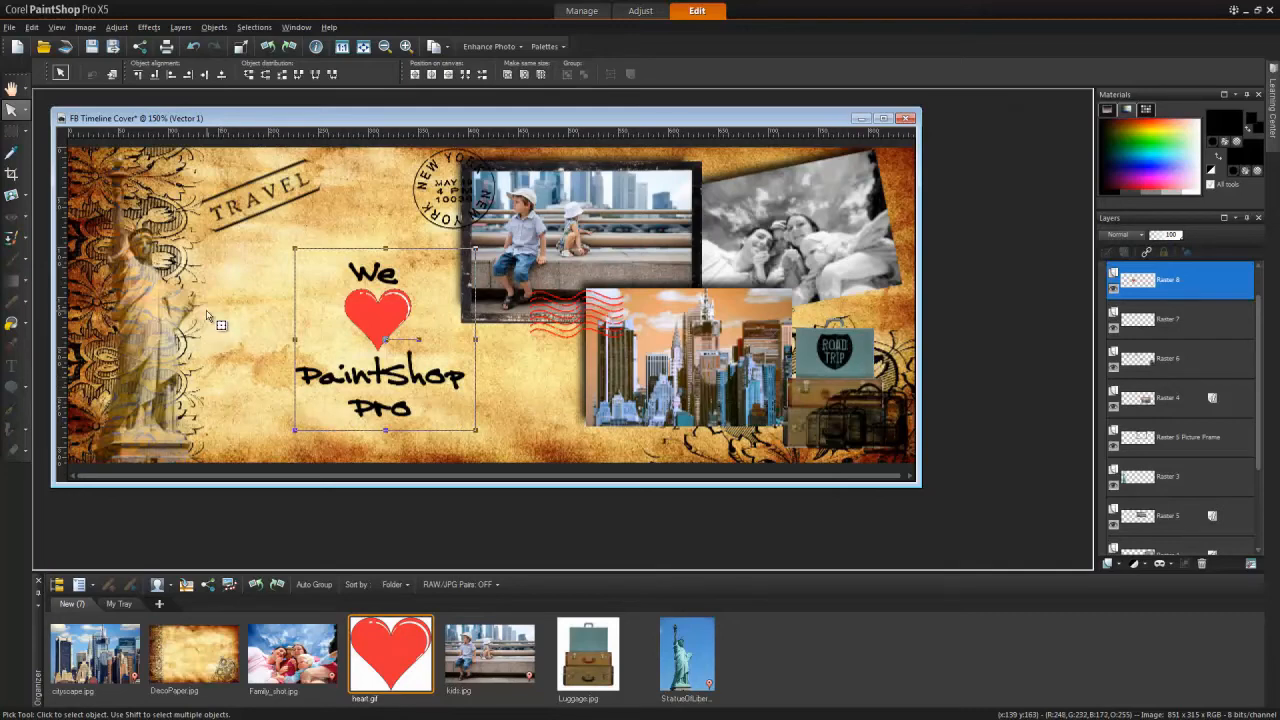
left_click(9, 27)
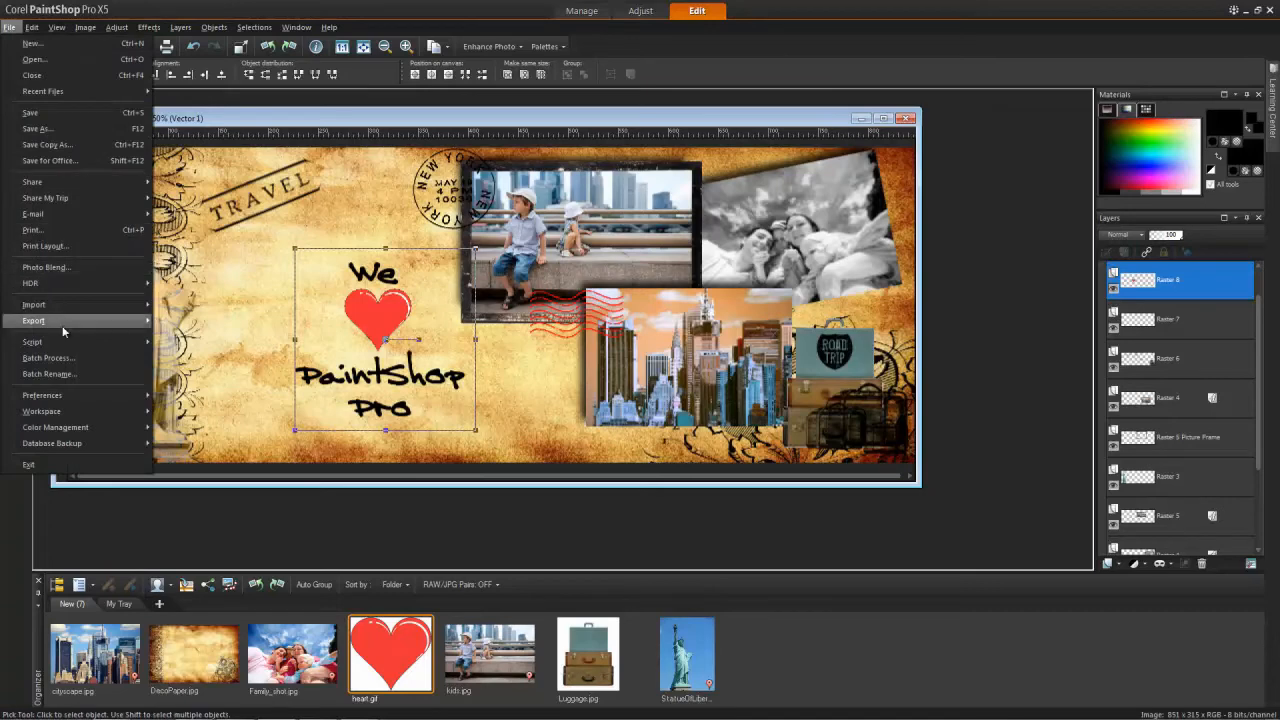
mouse_move(63, 322)
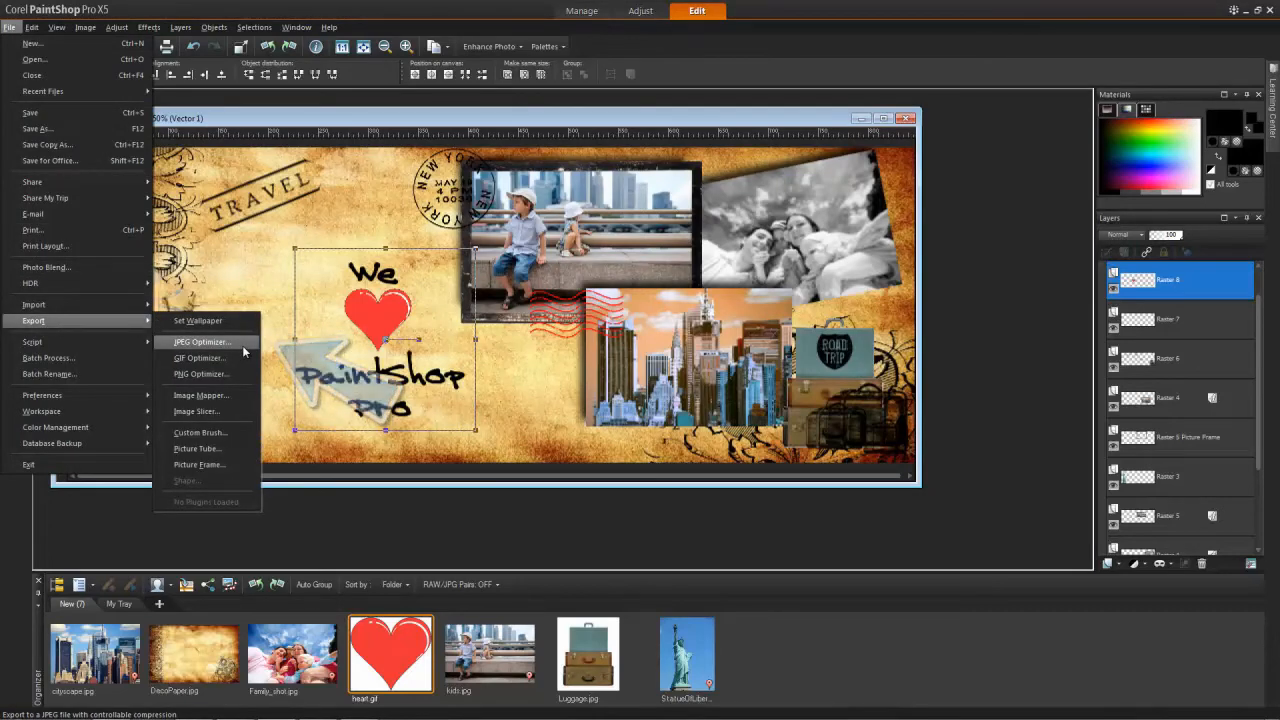
left_click(258, 280)
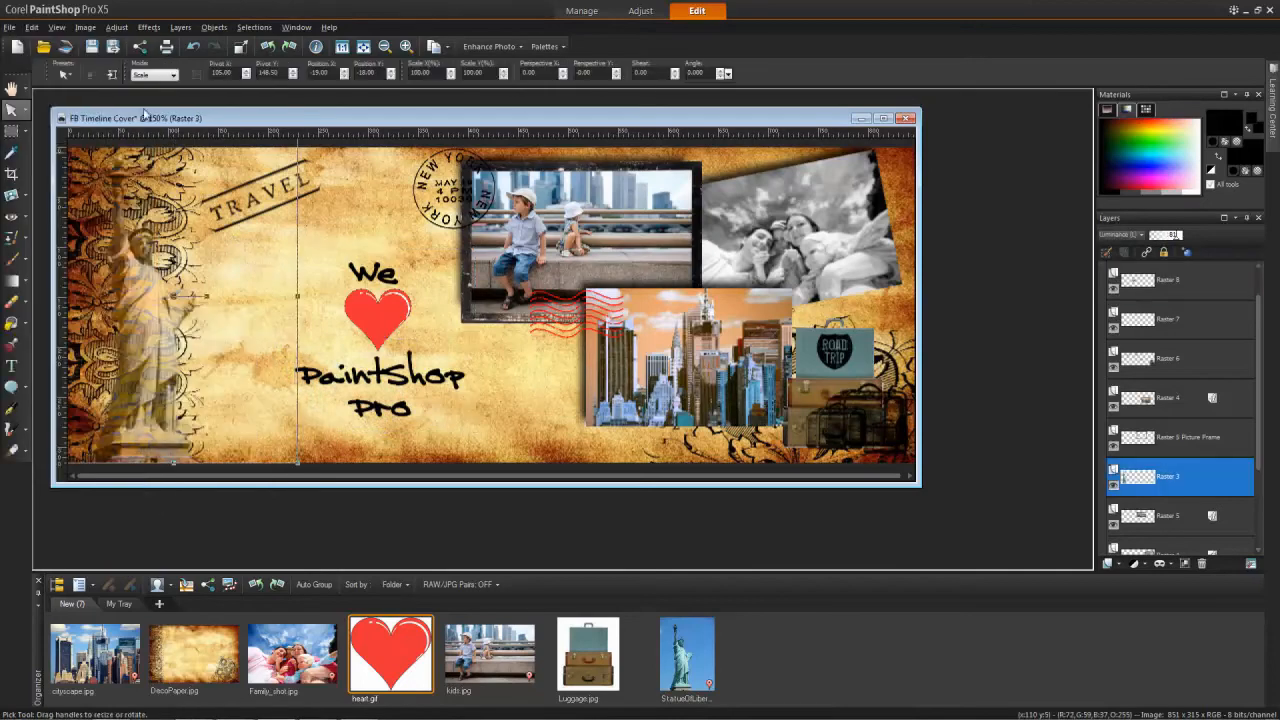
Save the cover as a JPEG named FB Timeline Cover in the Photos folder
left_click(113, 47)
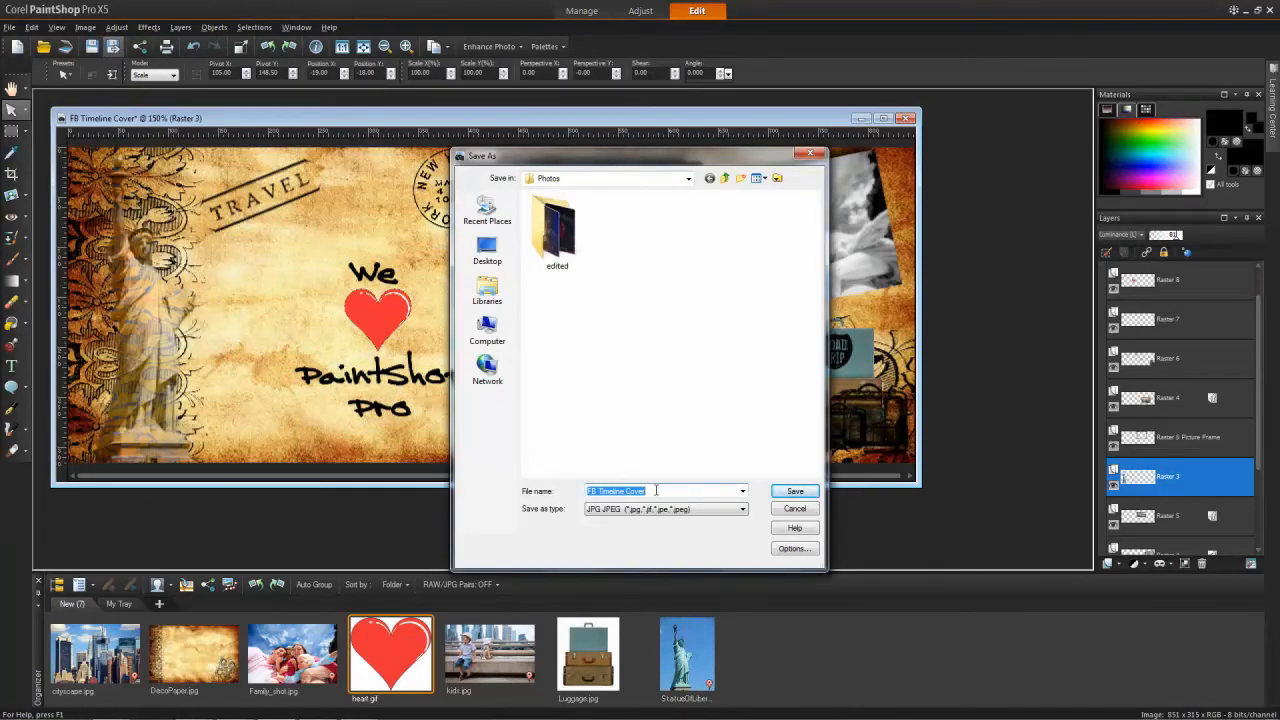
key("Return")
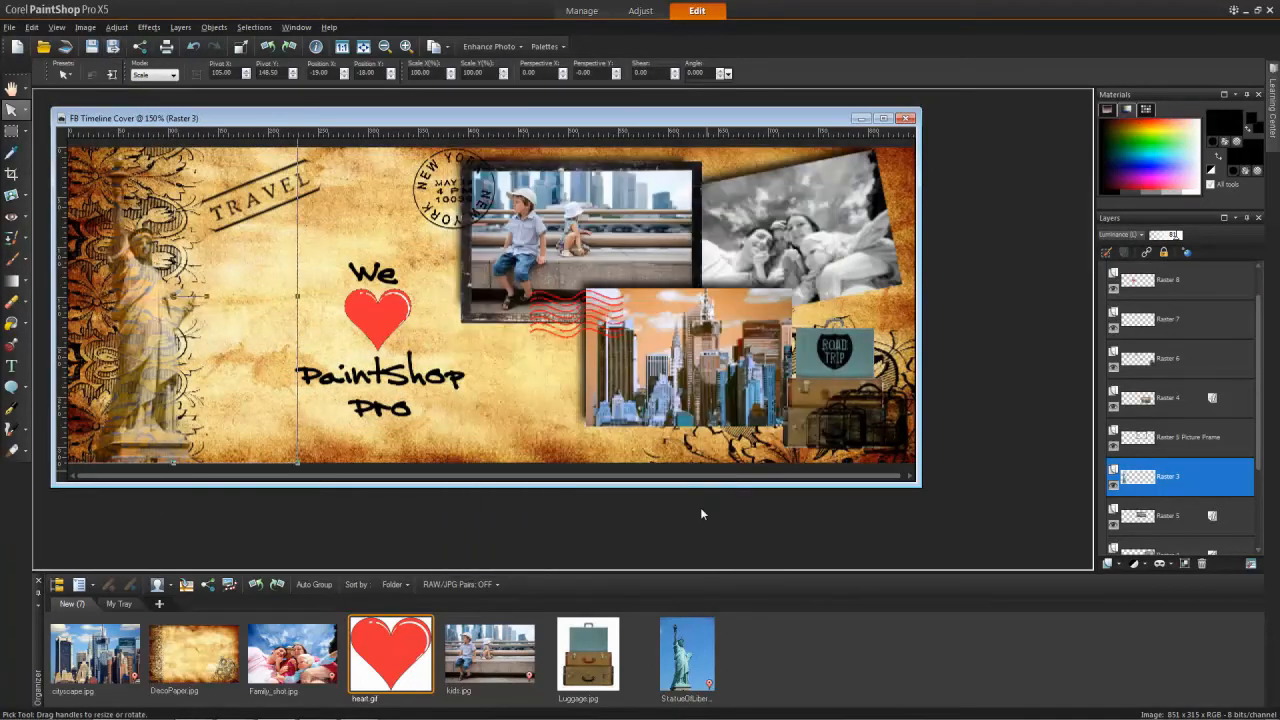